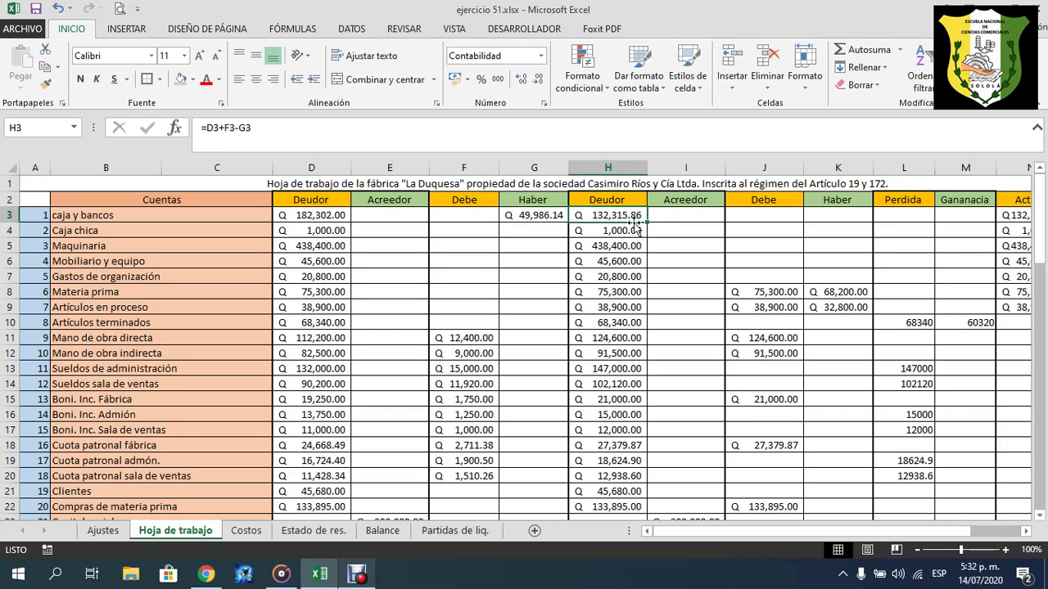
Examine the caja y bancos amounts in row 3 under the first Deudor, Acreedor, Debe and Haber columns.
left_click(318, 198)
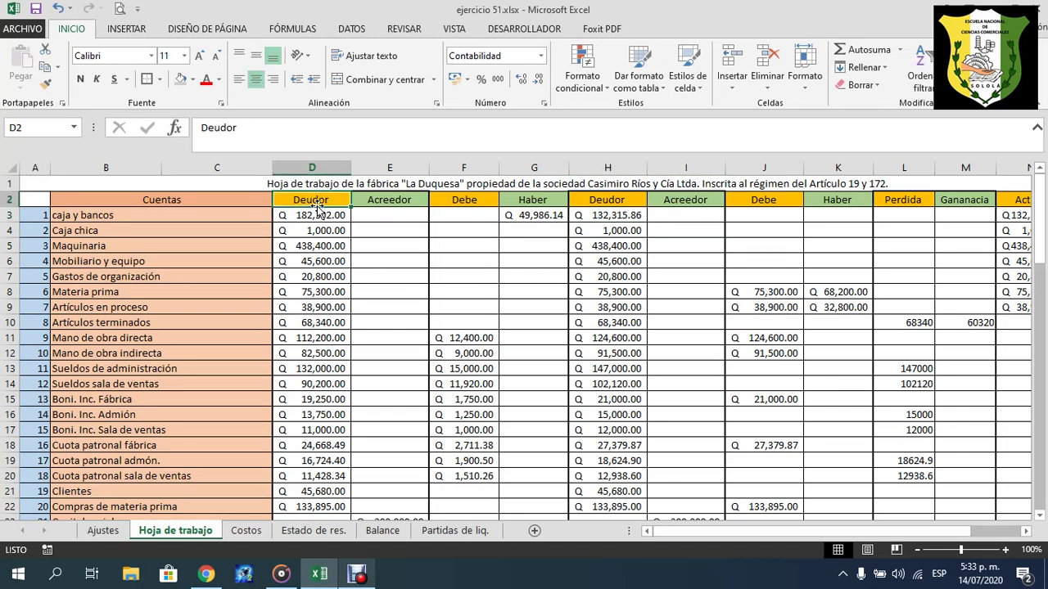
left_click(394, 220)
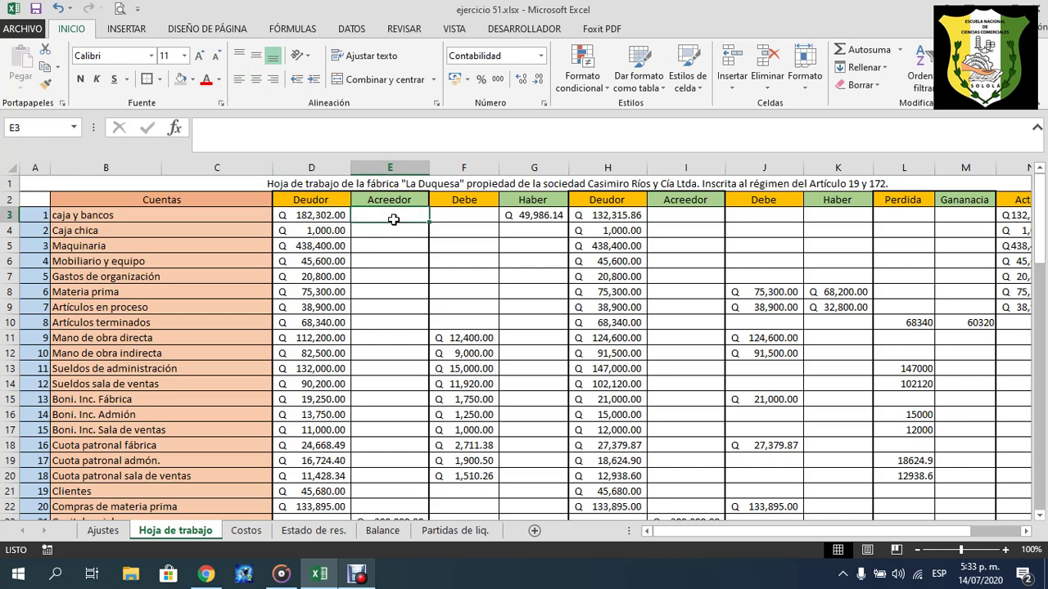
left_click(474, 215)
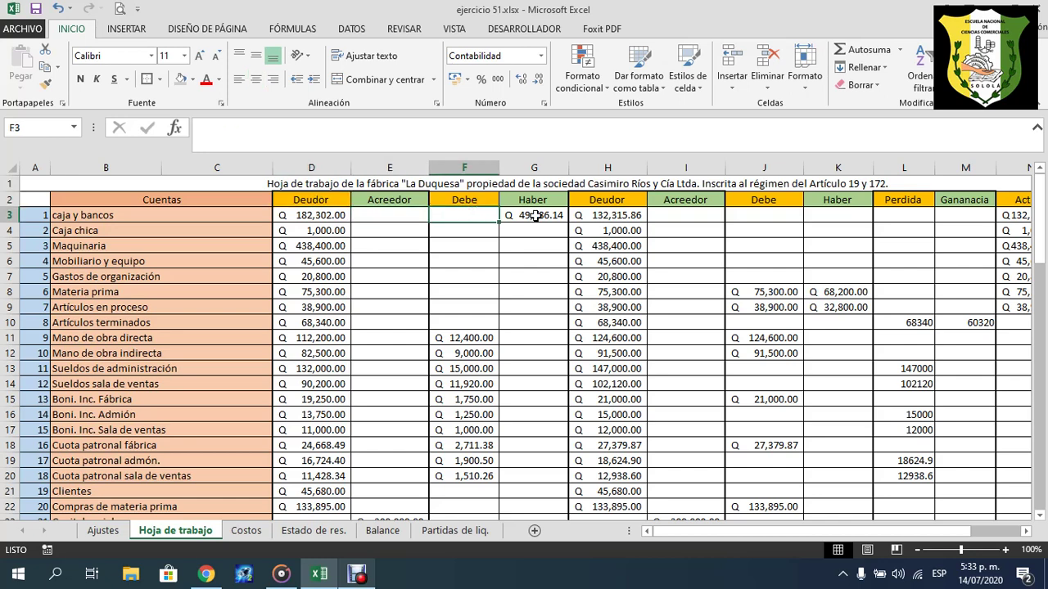
left_click(536, 216)
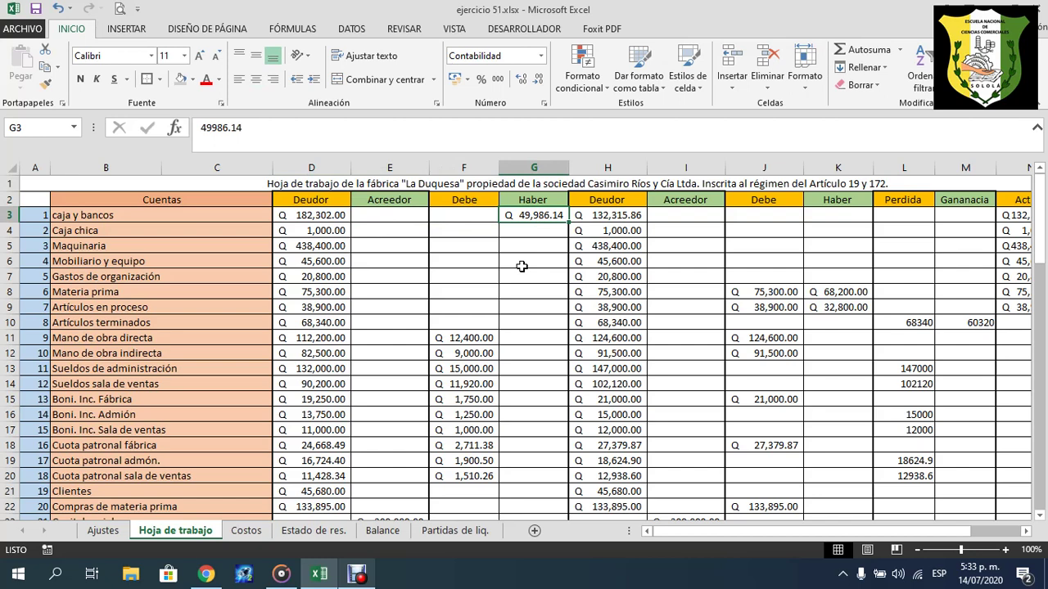
left_click(324, 215)
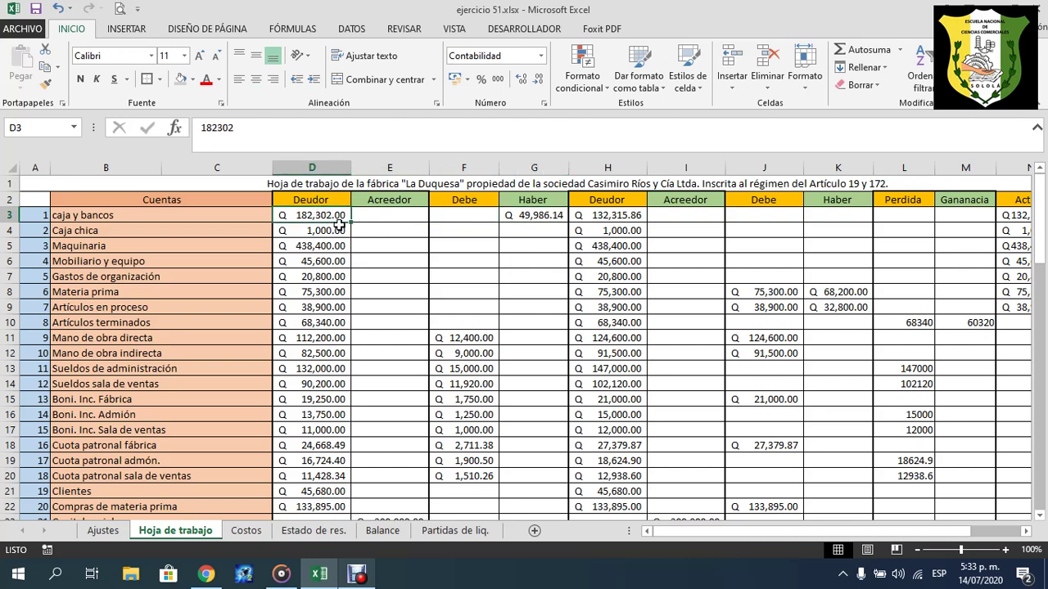
left_click(543, 221)
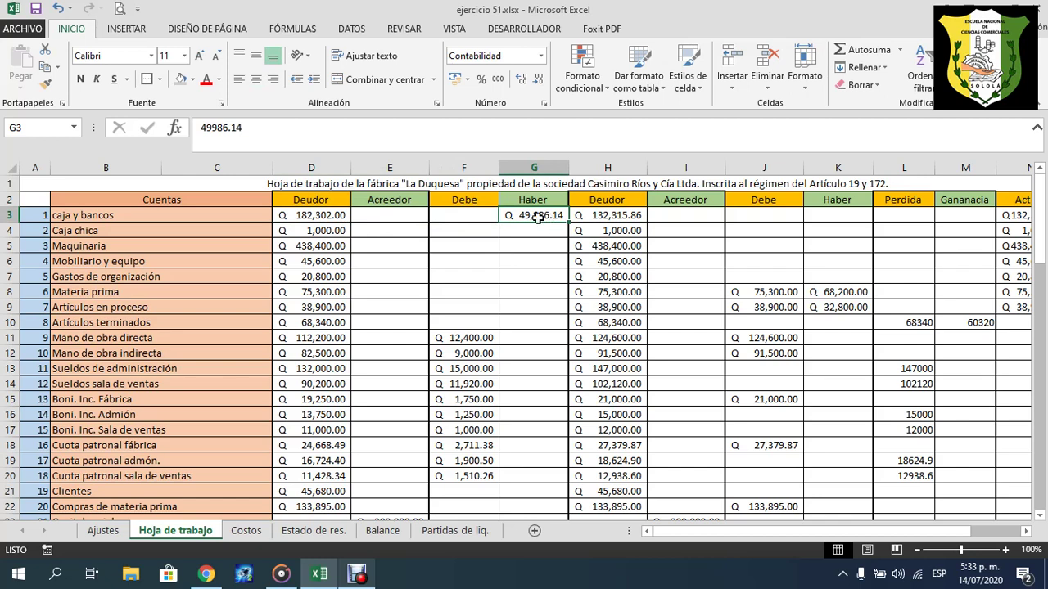
Add signs to the first balance headings, making D2 "Deudor +" and E2 "Acreedor -".
left_click(336, 203)
key("F2")
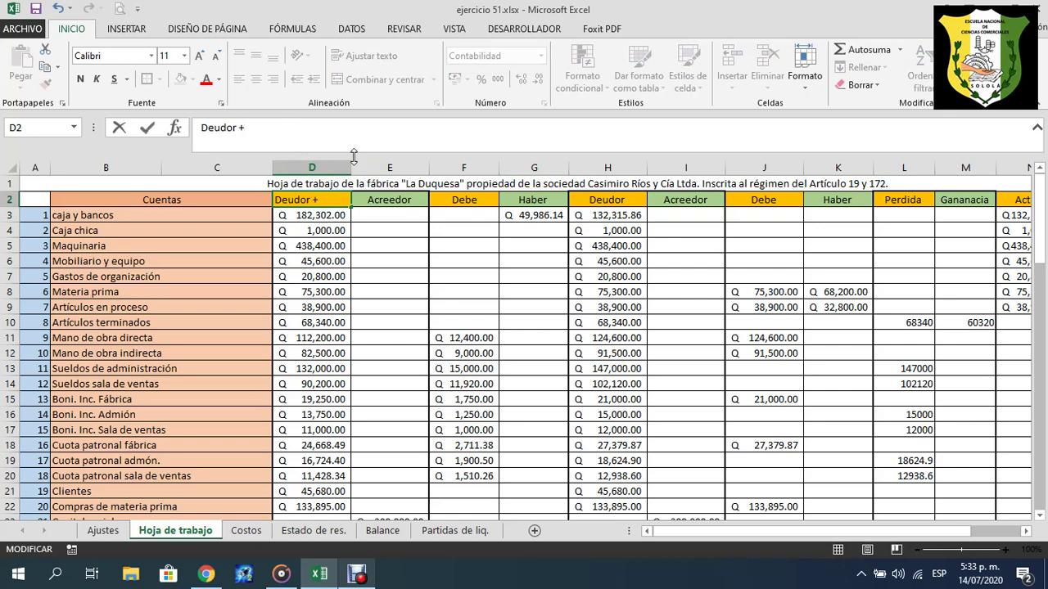
left_click(402, 200)
left_click(289, 123)
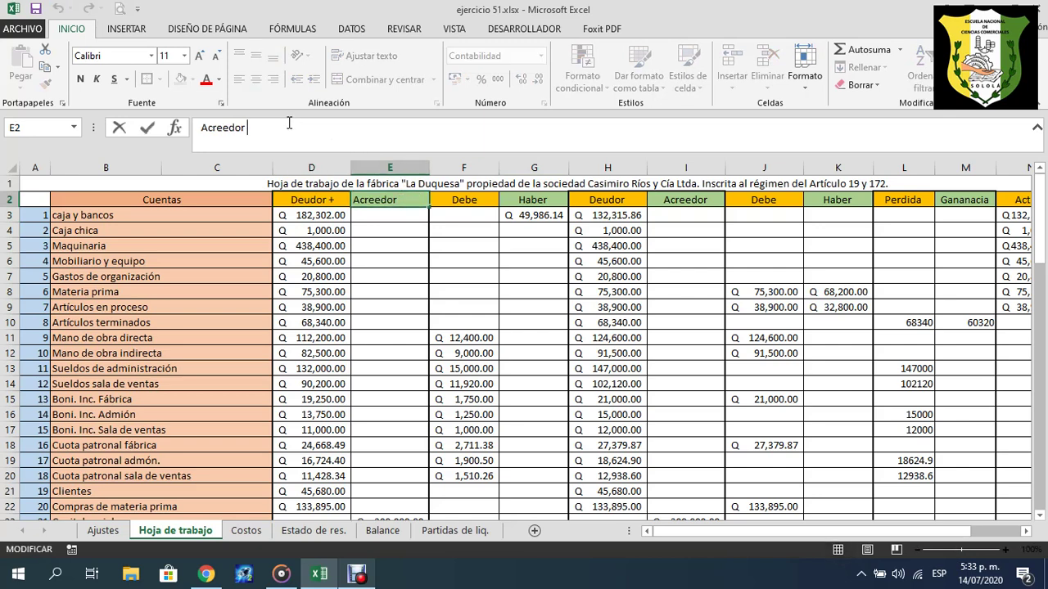
type("-")
Add signs to the adjustment headings, making F2 "Debe +" and G2 "Haber -".
left_click(470, 199)
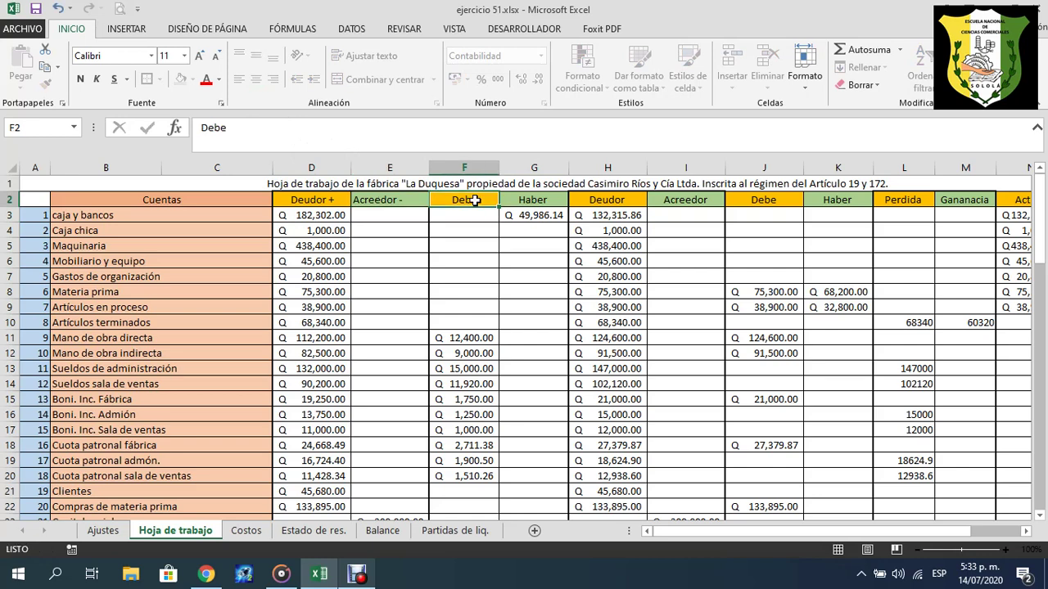
left_click(313, 128)
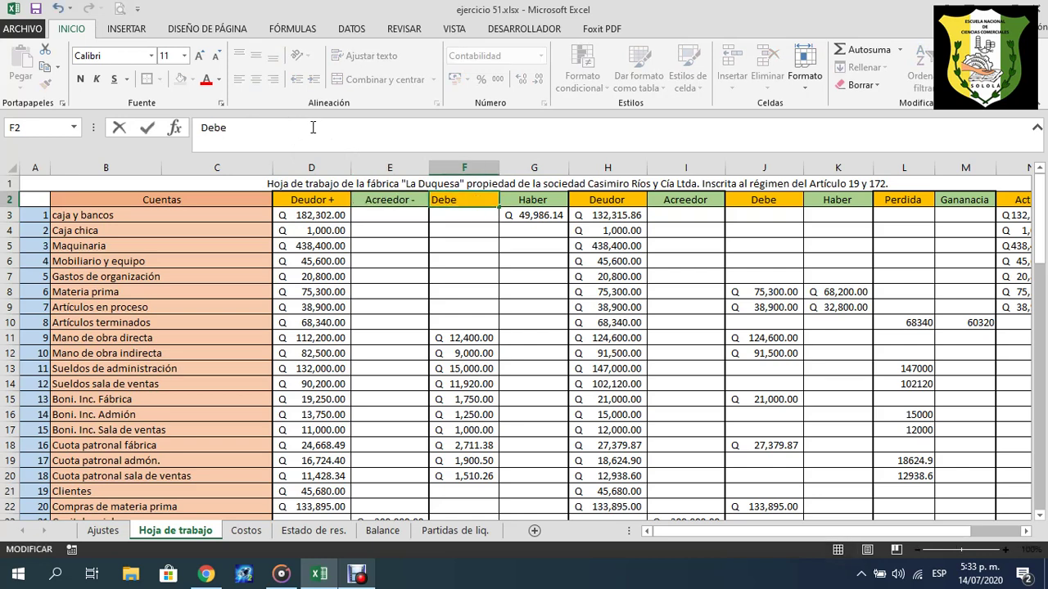
key("Tab")
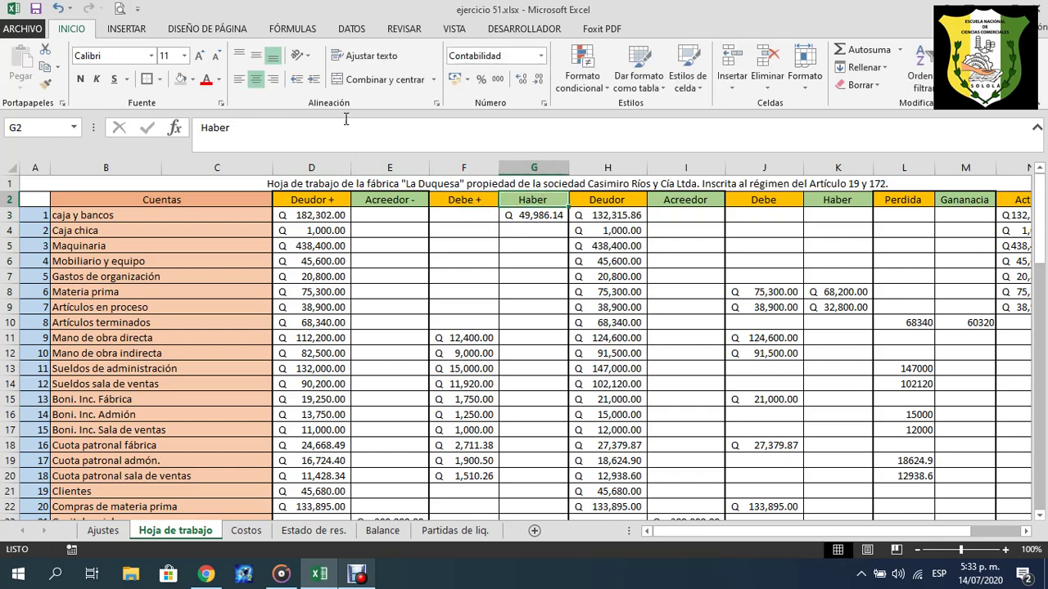
left_click(304, 127)
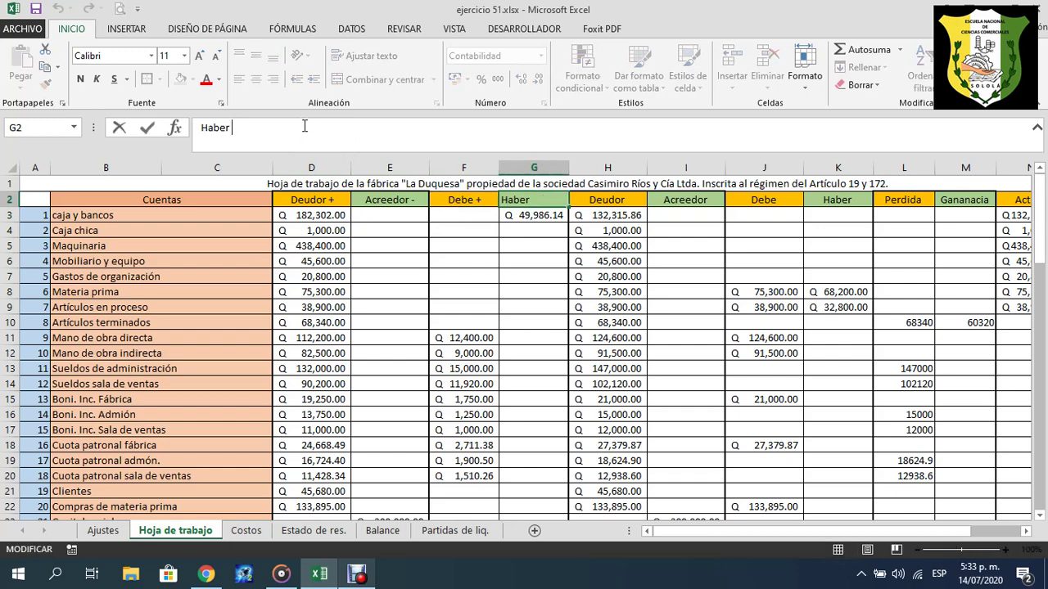
type("-")
left_click(387, 232)
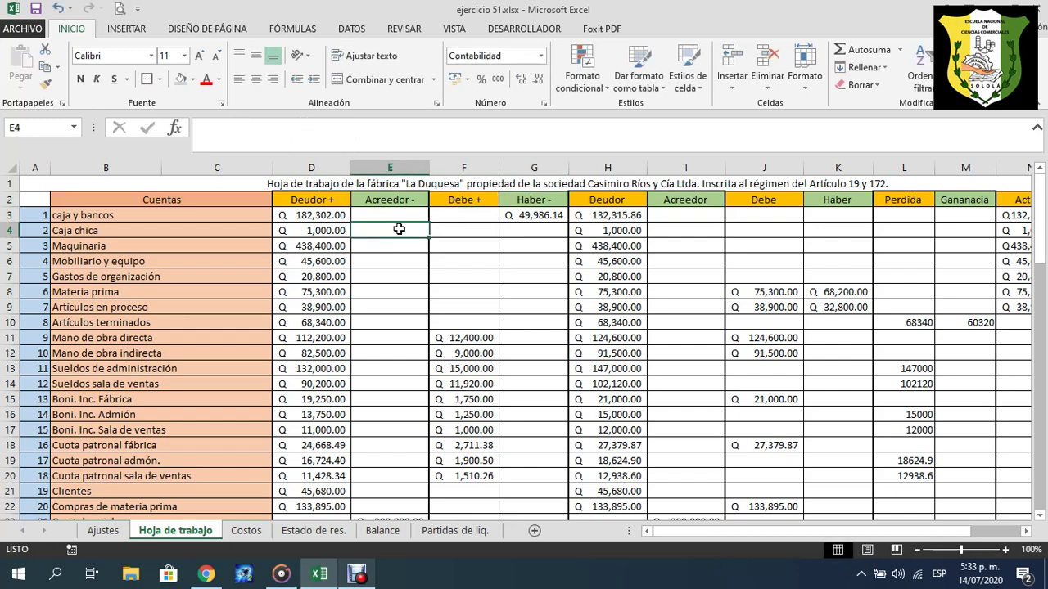
Review the caja y bancos cells D3 to G3 against the signs in their column headings.
left_click(348, 214)
left_click(394, 217)
left_click(478, 217)
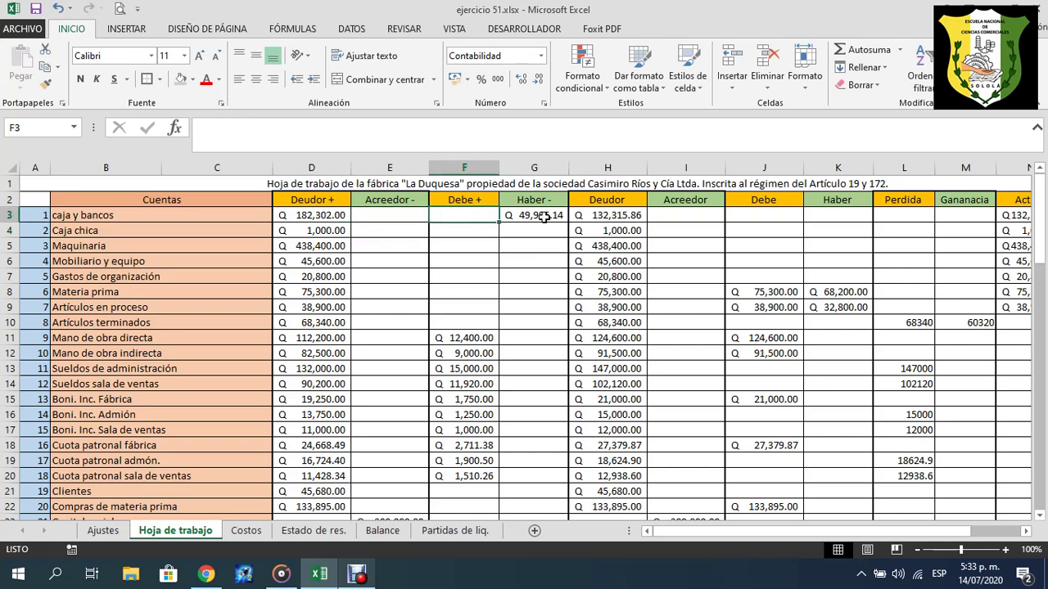
left_click(543, 217)
left_click(331, 215)
left_click(468, 213)
left_click(402, 219)
left_click(532, 214)
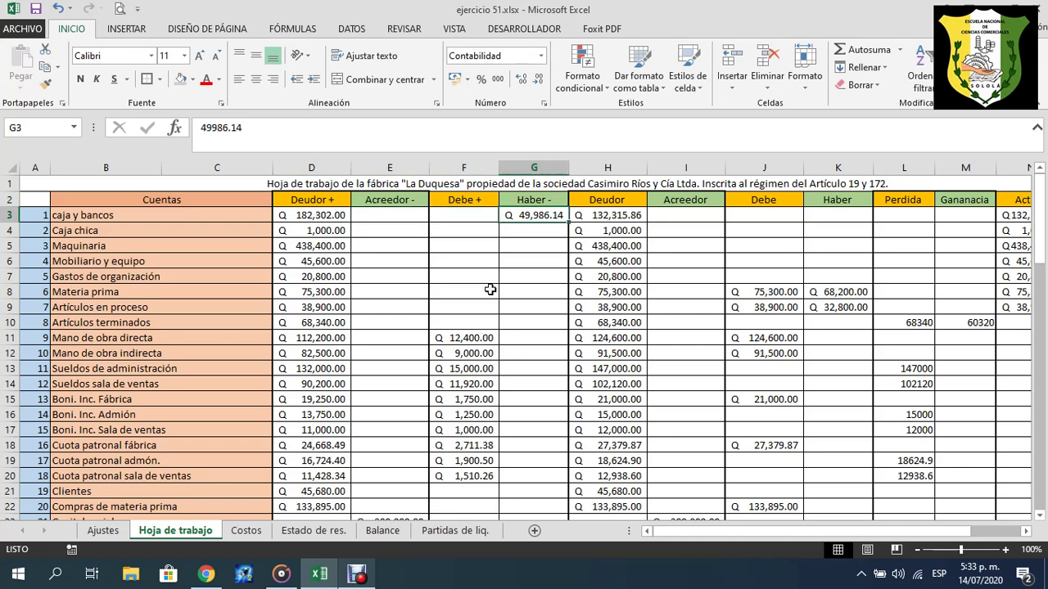
Compare the signed headings D2 to G2 with each other and with the adjusted Deudor and Acreedor headings.
left_click(330, 202)
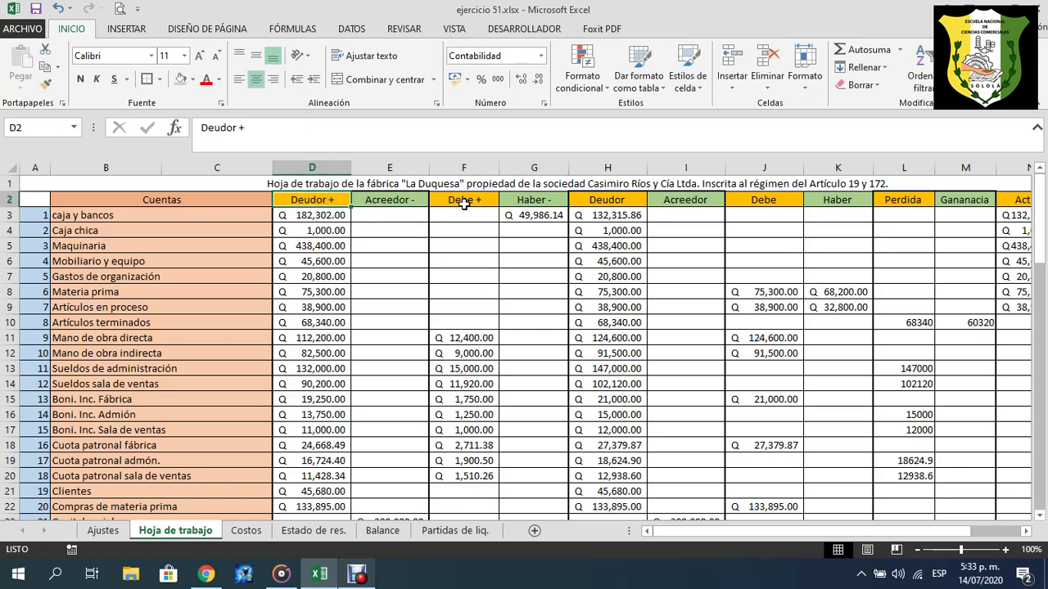
left_click(469, 204)
left_click(419, 204)
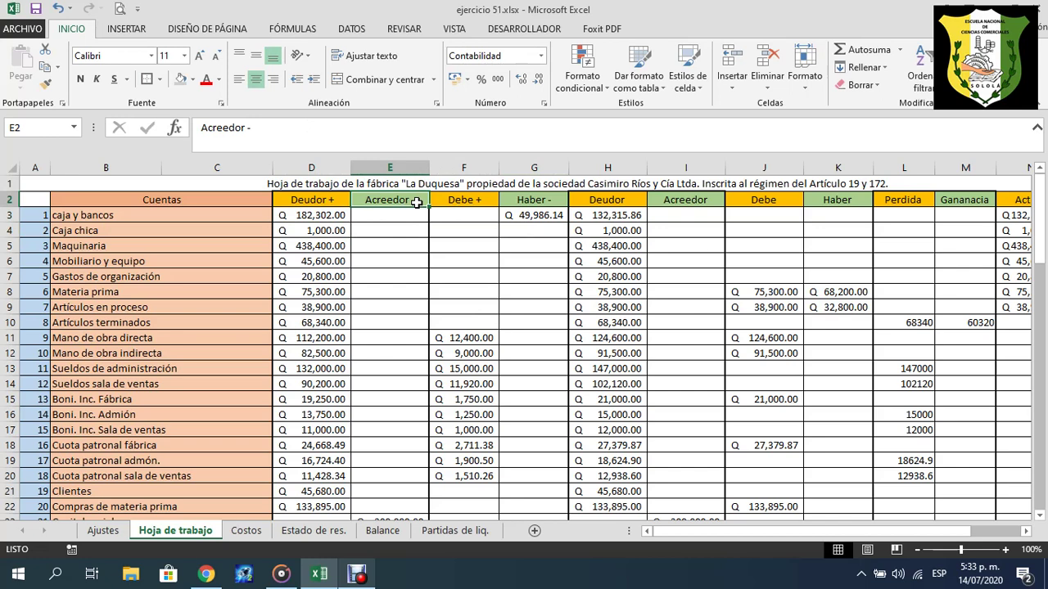
left_click(324, 198)
left_click(532, 203)
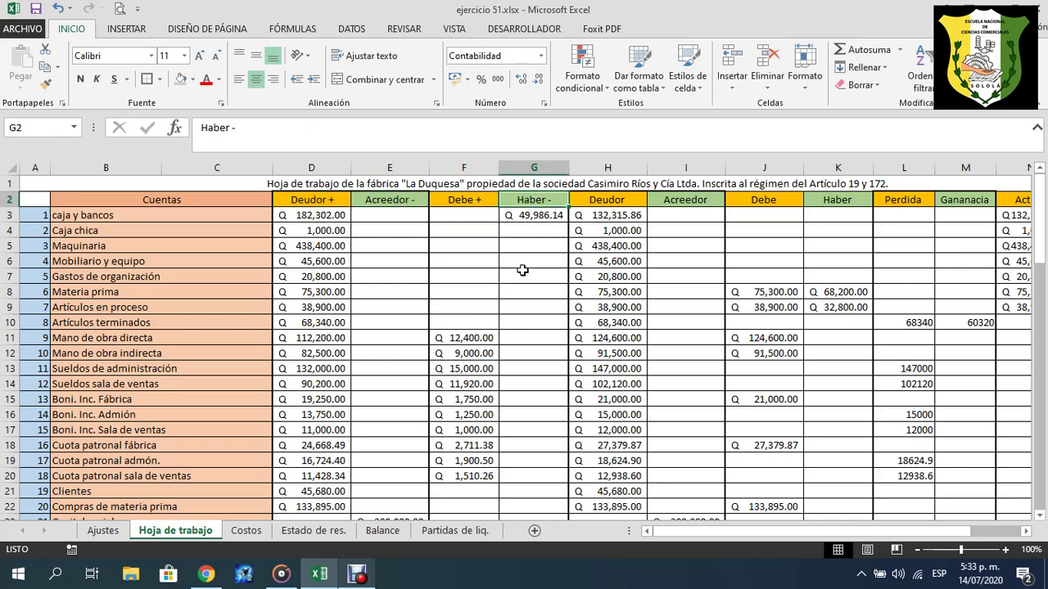
left_click(610, 201)
left_click(673, 201)
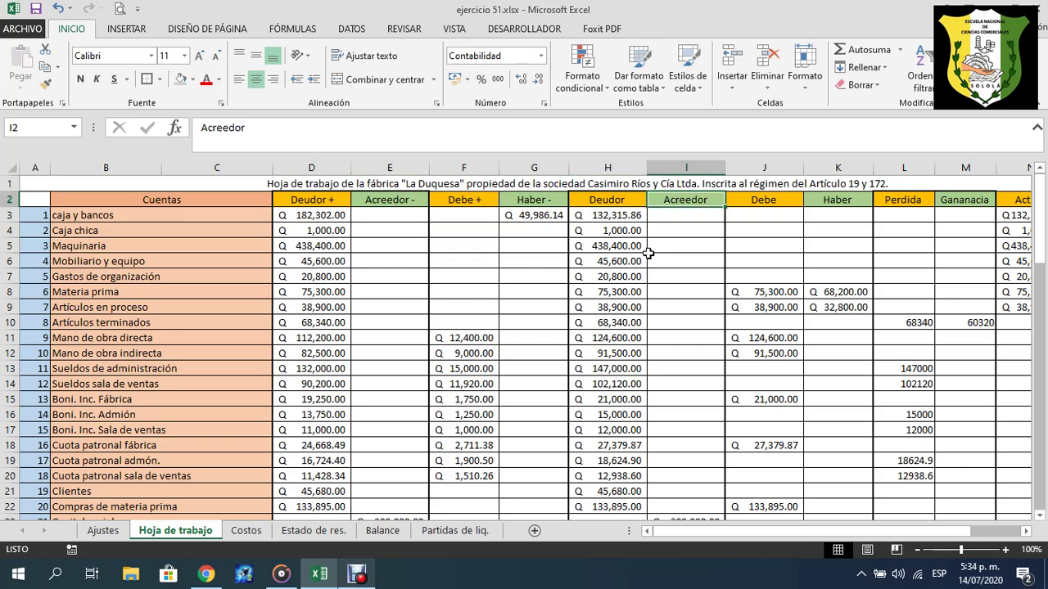
left_click(330, 200)
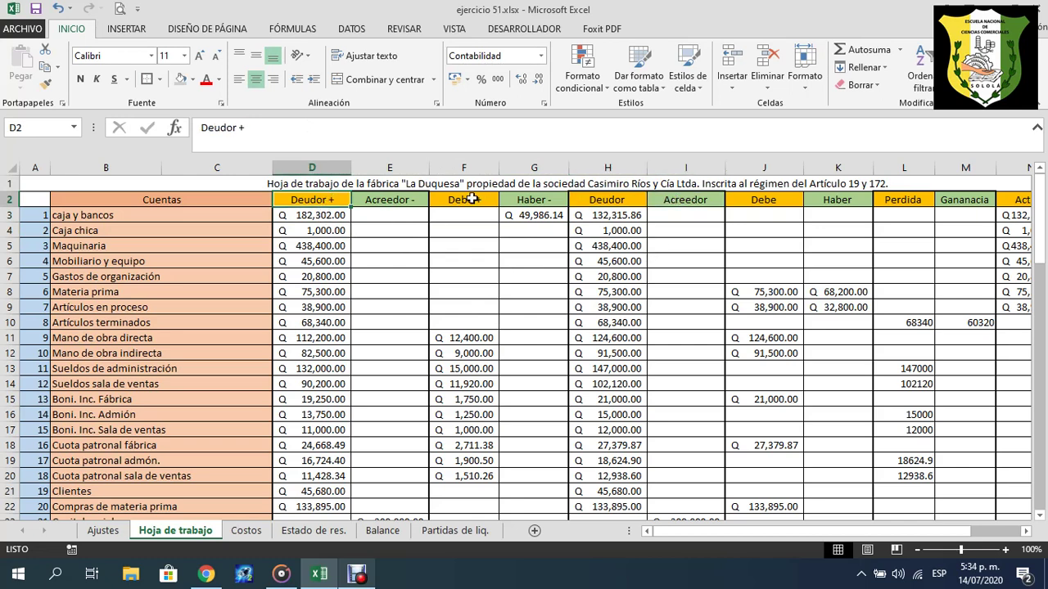
left_click(472, 199)
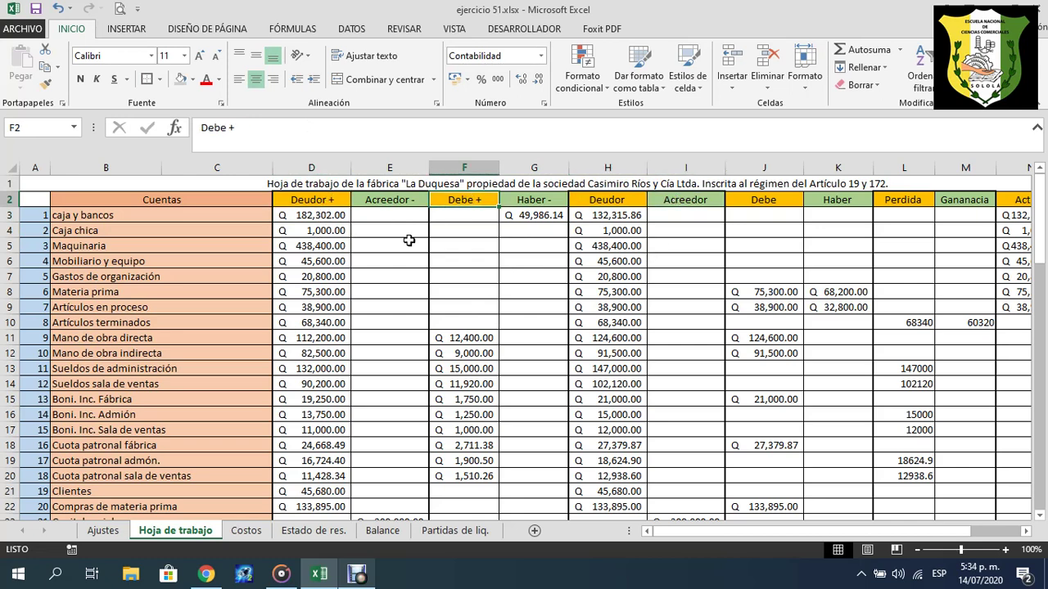
left_click(333, 200)
left_click(549, 200)
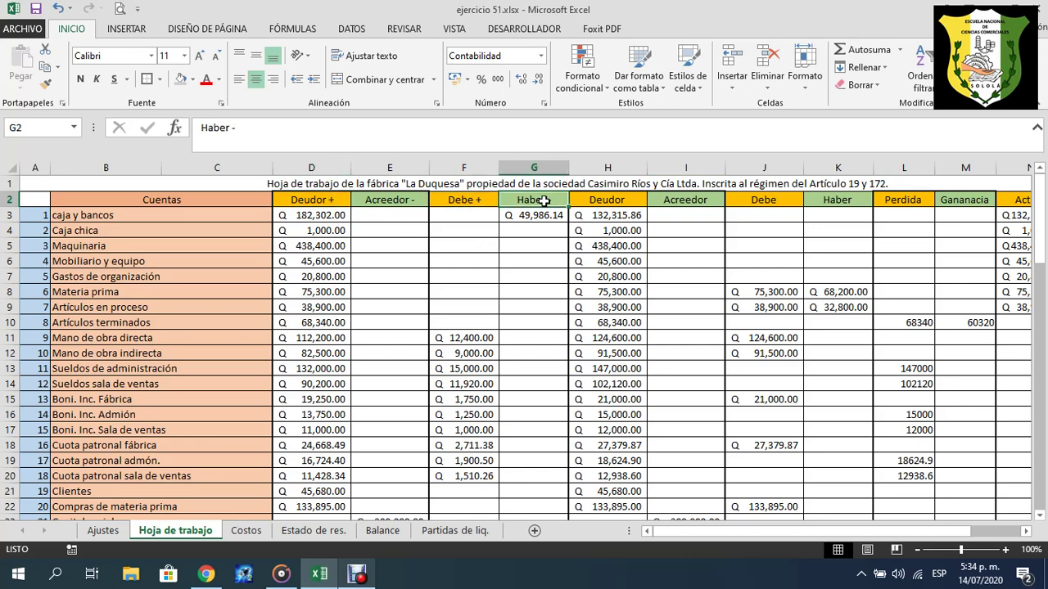
left_click(371, 201)
left_click(535, 203)
left_click(388, 201)
left_click(488, 199)
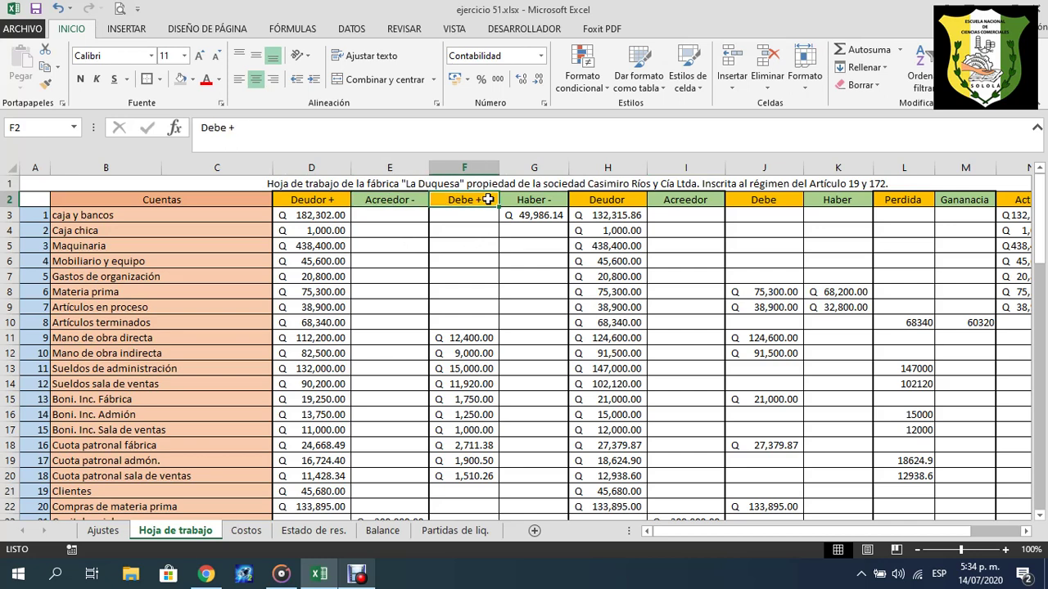
Examine how the caja y bancos balance in D3 and adjustment in G3 combine according to the heading signs.
left_click(315, 216)
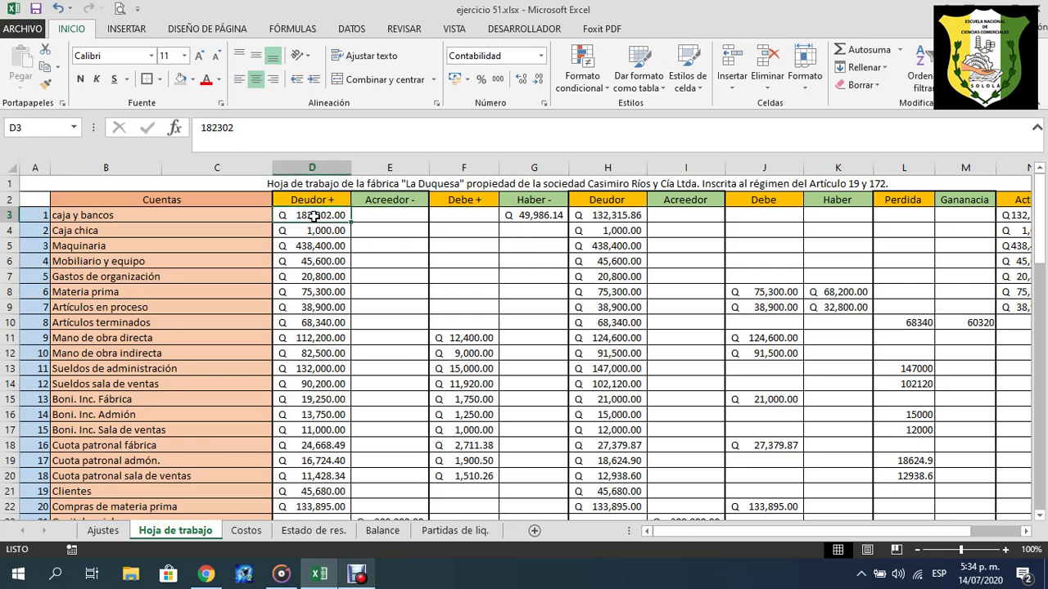
left_click(307, 199)
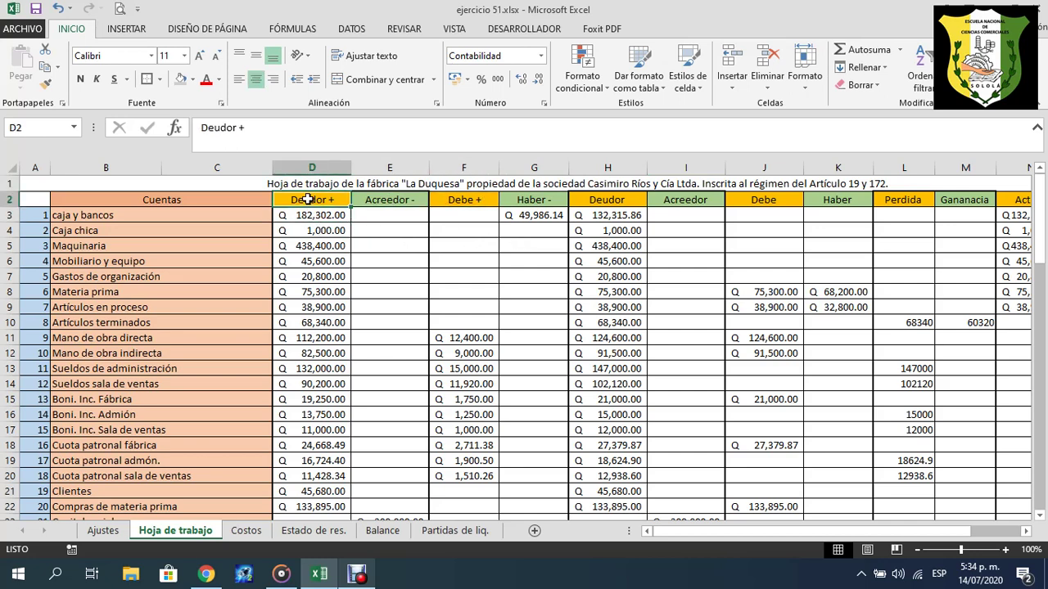
left_click(540, 215)
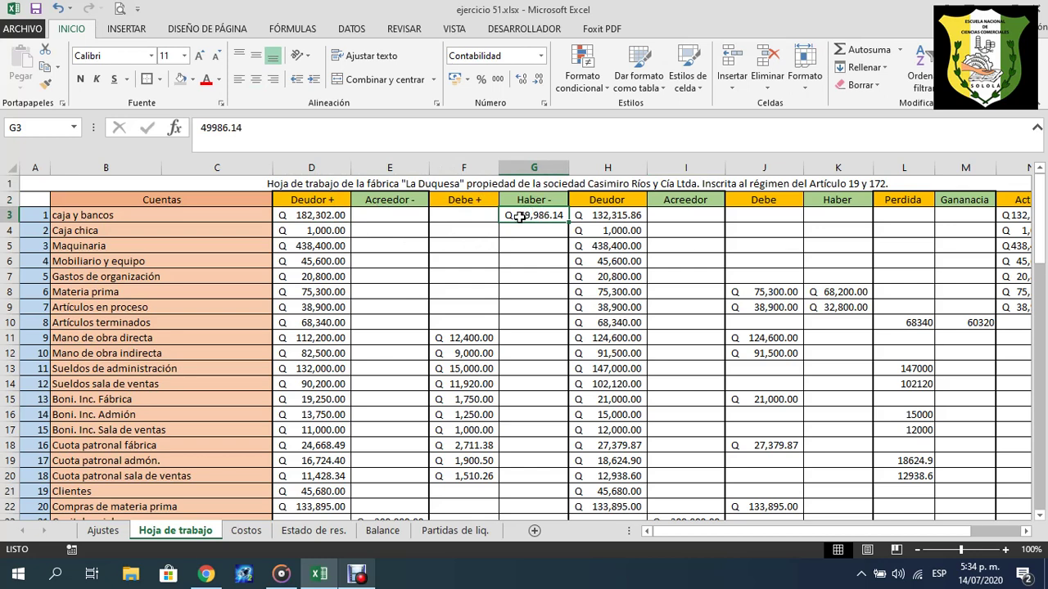
left_click(461, 215)
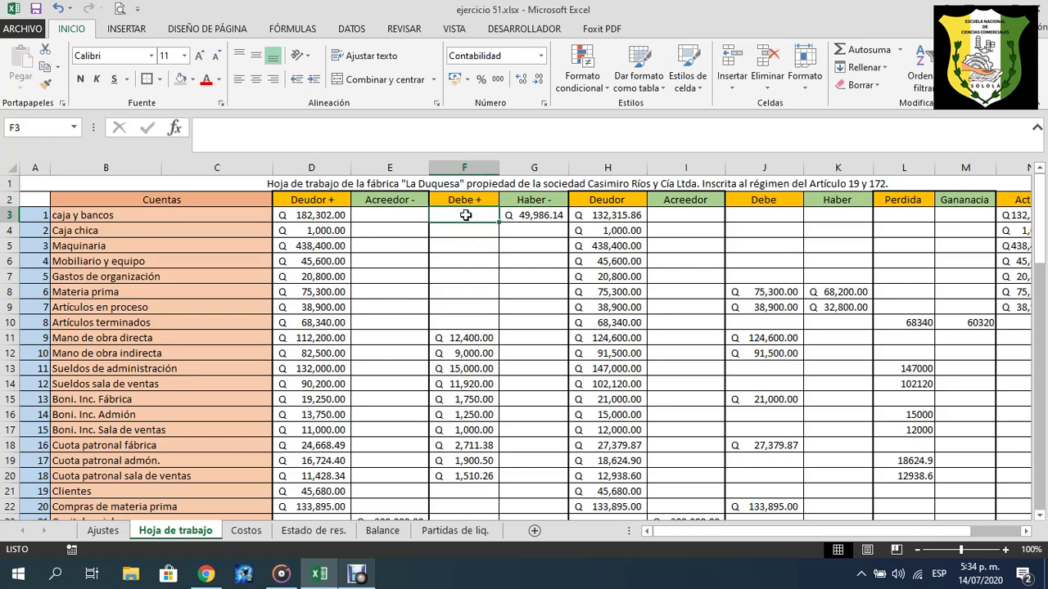
left_click(322, 200)
left_click(476, 200)
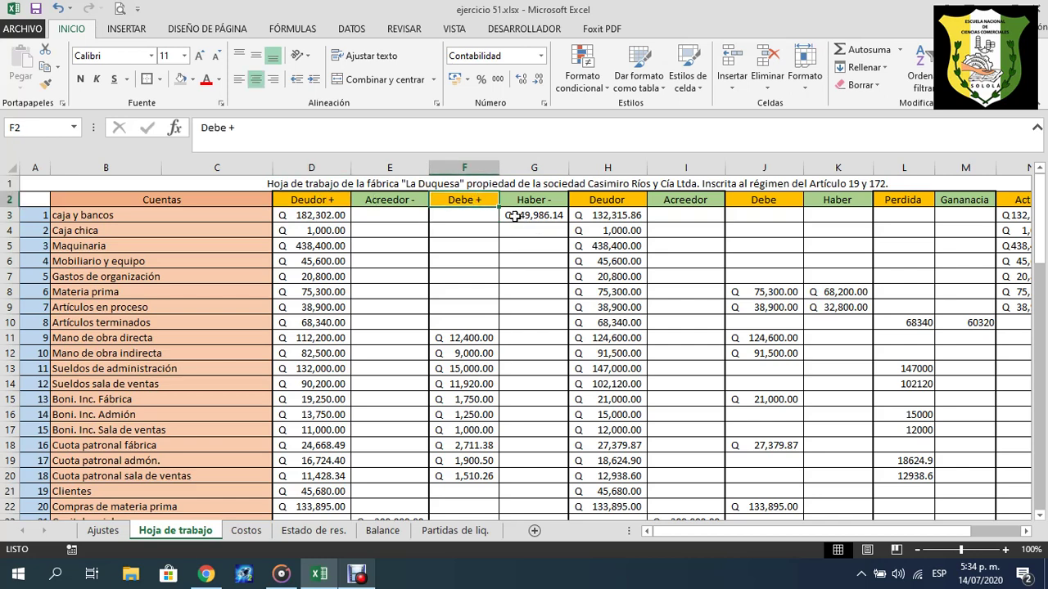
left_click(304, 215)
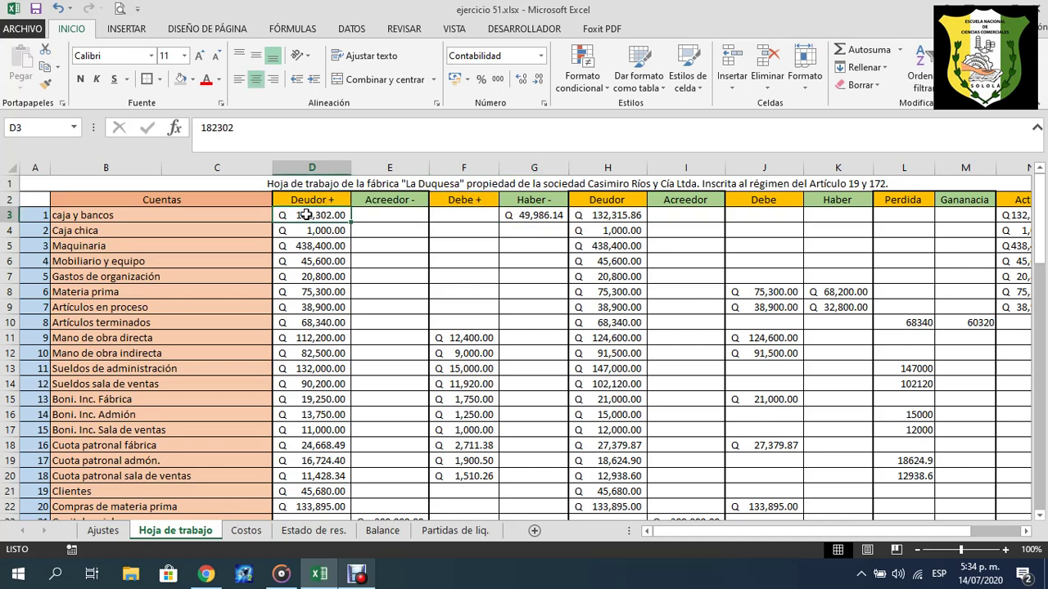
left_click(543, 211)
left_click(314, 197)
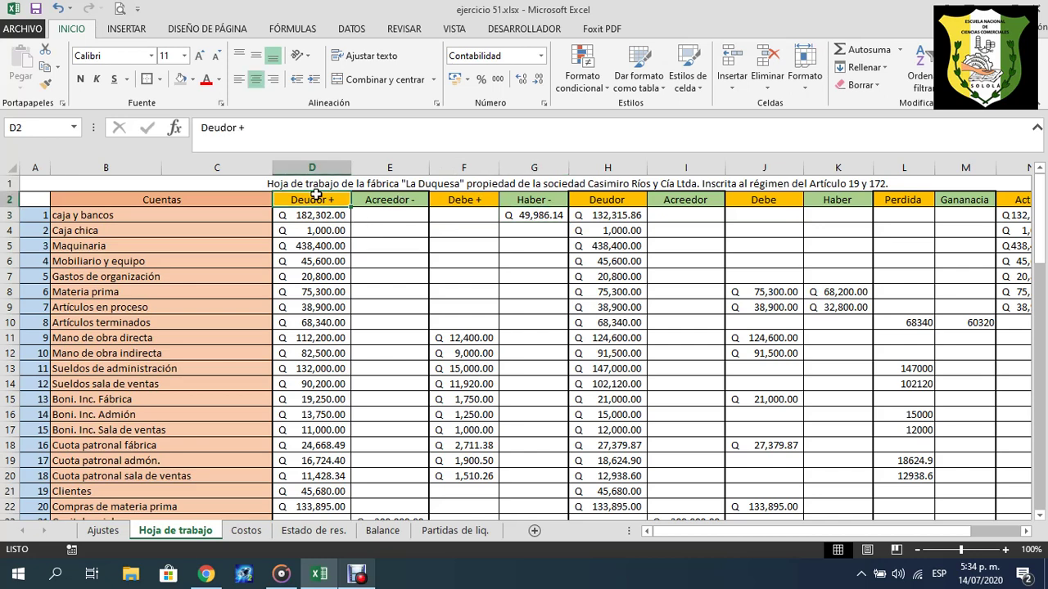
left_click(489, 196)
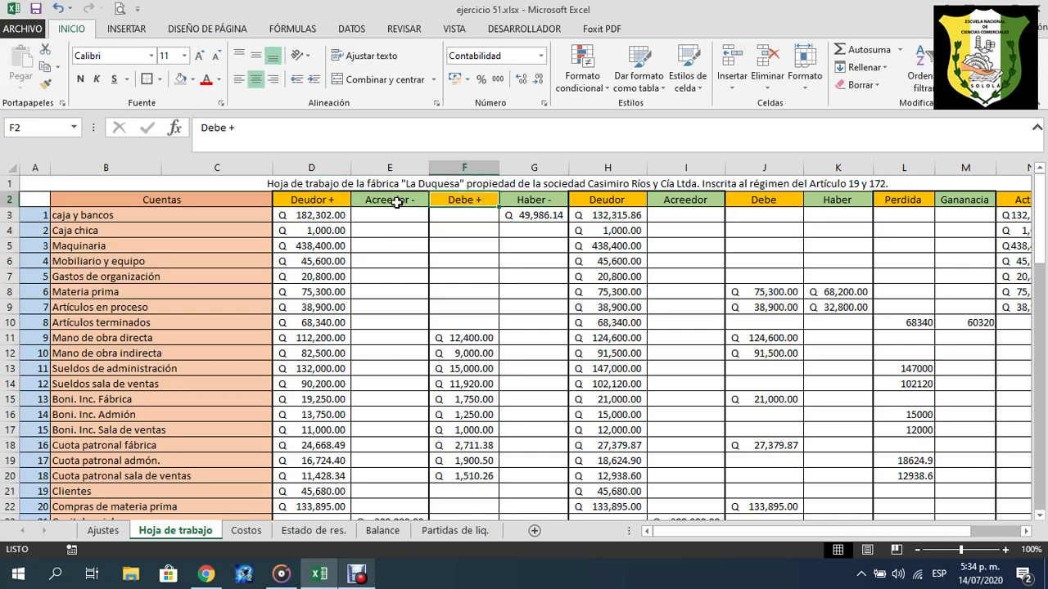
left_click(399, 203)
left_click(533, 201)
left_click(319, 203)
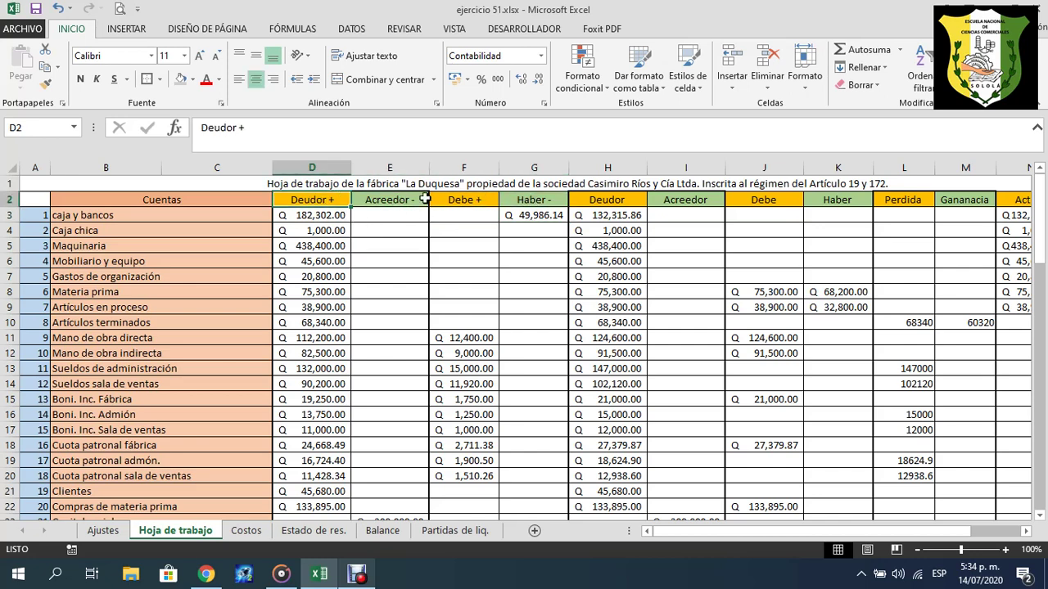
left_click(555, 203)
Compare the initial Deudor balances of the accounts from Caja chica to Materia prima with their adjusted Deudor cells.
left_click(346, 230)
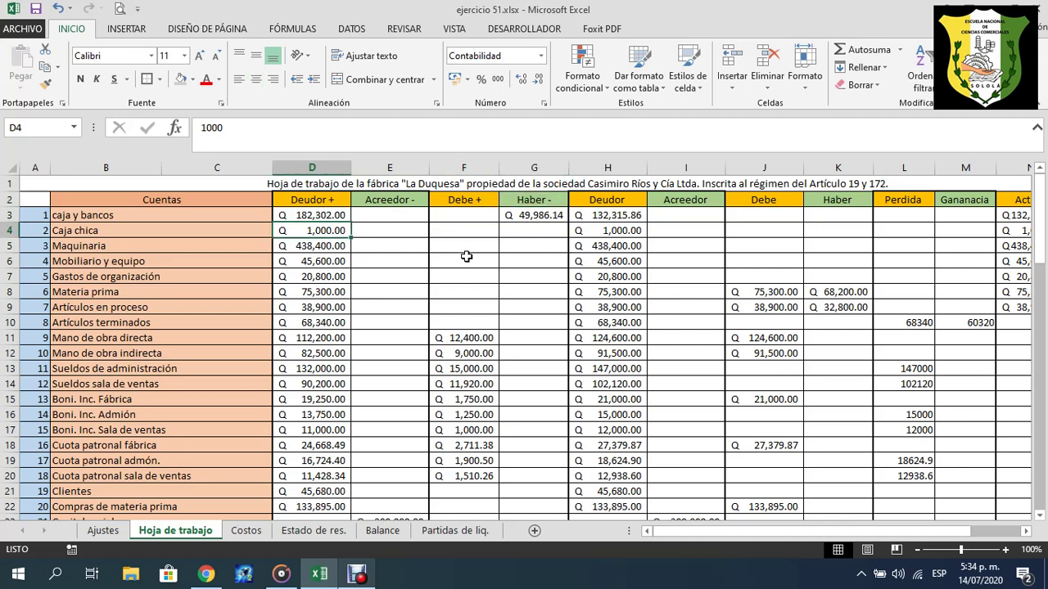
left_click(594, 231)
left_click(332, 247)
left_click(599, 243)
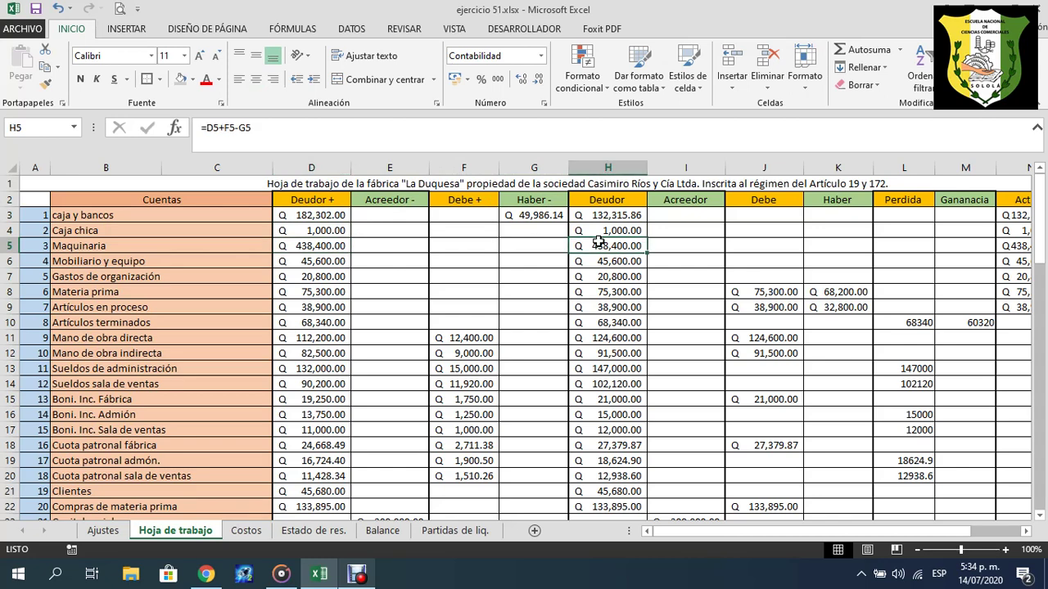
left_click(323, 277)
left_click(610, 292)
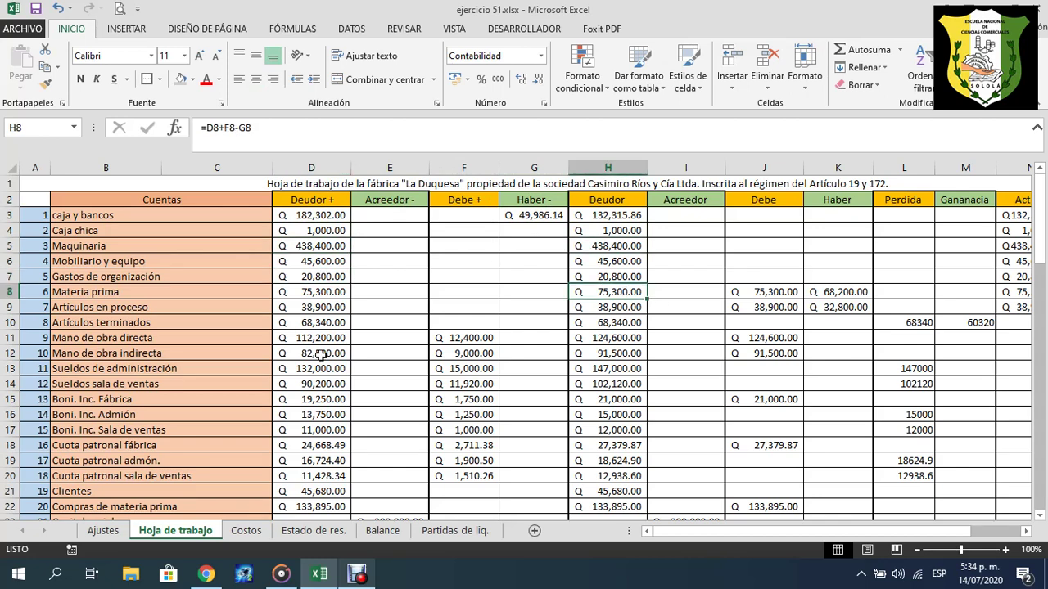
Trace the Mano de obra directa balance in D11 and its Debe adjustment in F11 to the adjusted balance in H11.
left_click(322, 338)
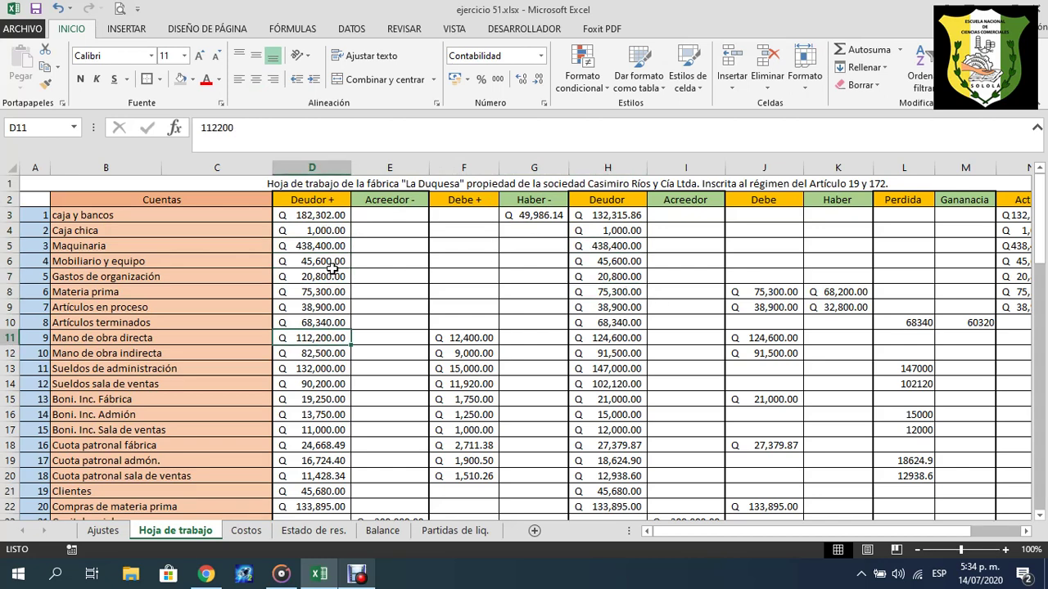
left_click(463, 335)
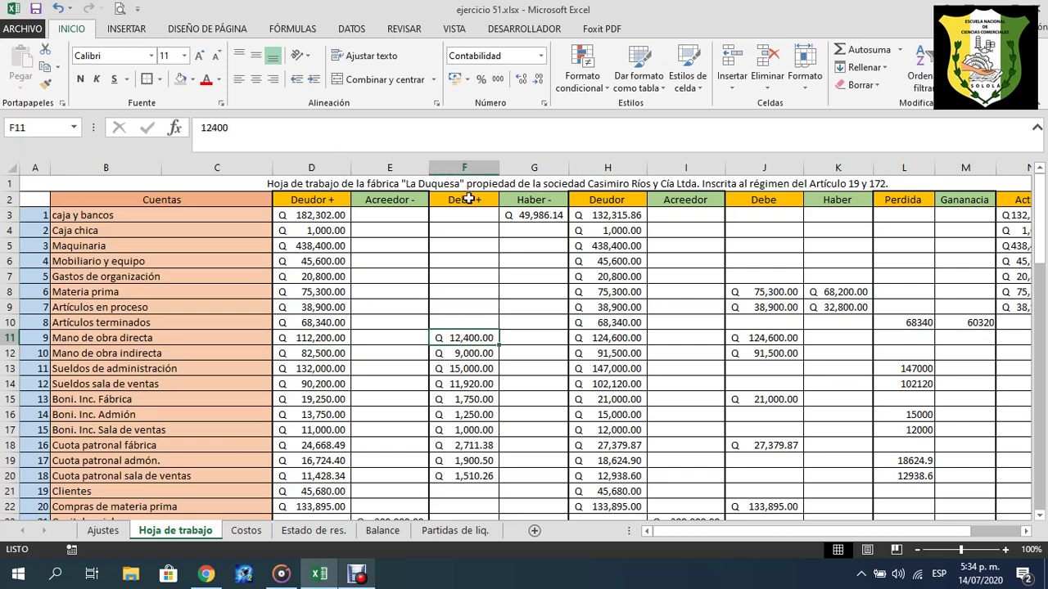
left_click(322, 338)
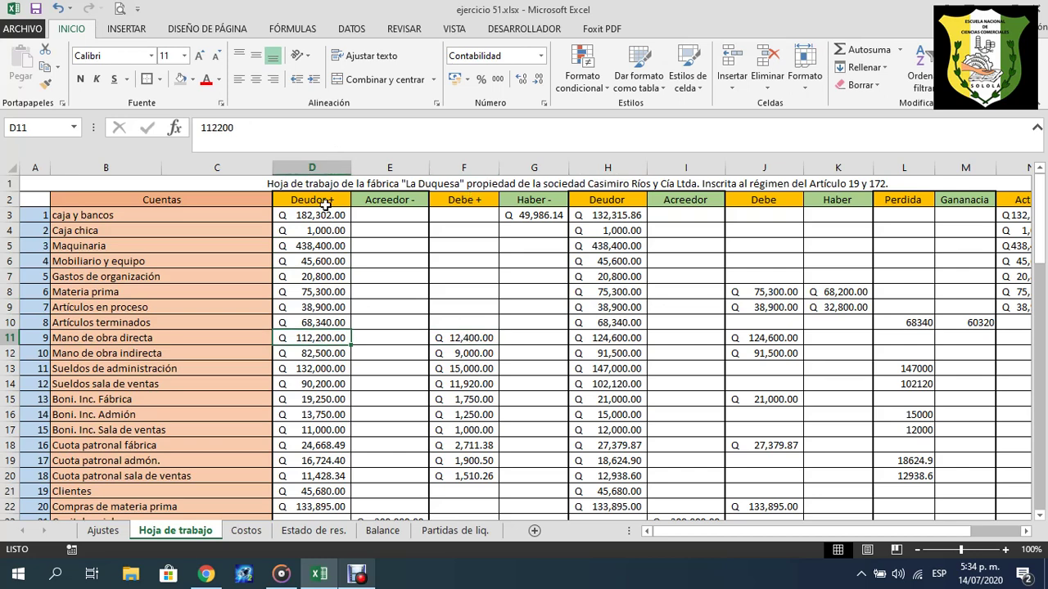
left_click(474, 338)
left_click(616, 338)
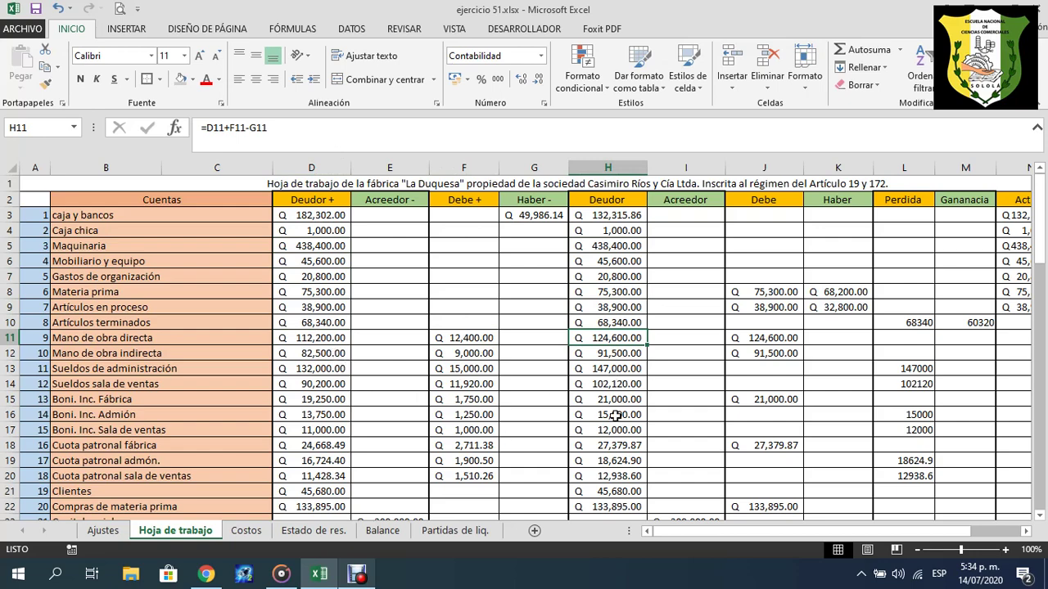
Look over the adjusted Deudor and Acreedor columns for the remaining accounts of the worksheet.
scroll(614, 432, "down", 4)
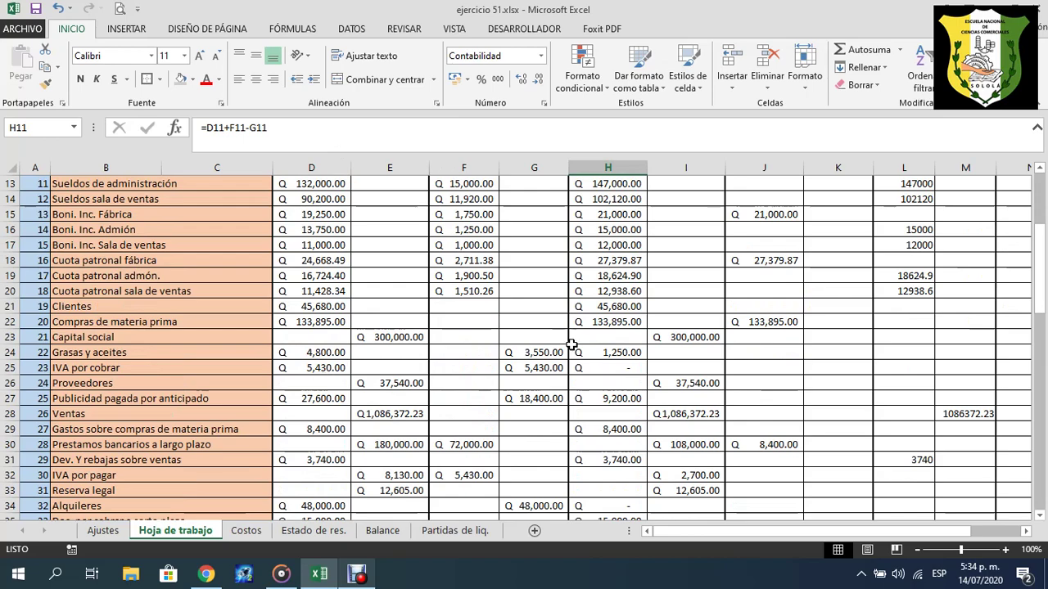
scroll(573, 344, "up", 4)
scroll(635, 307, "down", 5)
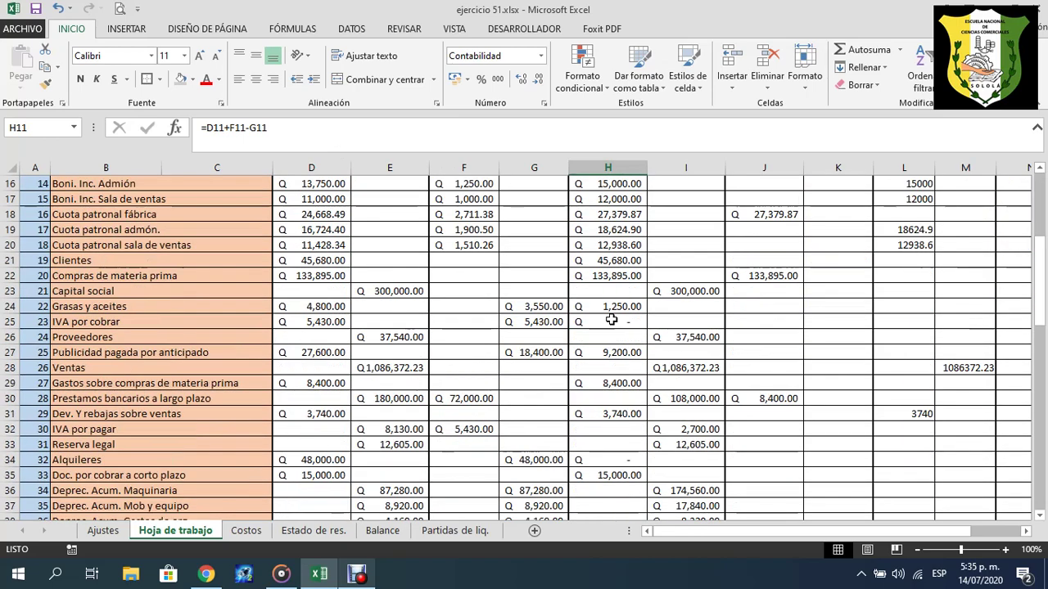
scroll(630, 309, "up", 5)
scroll(622, 313, "down", 5)
scroll(654, 321, "down", 10)
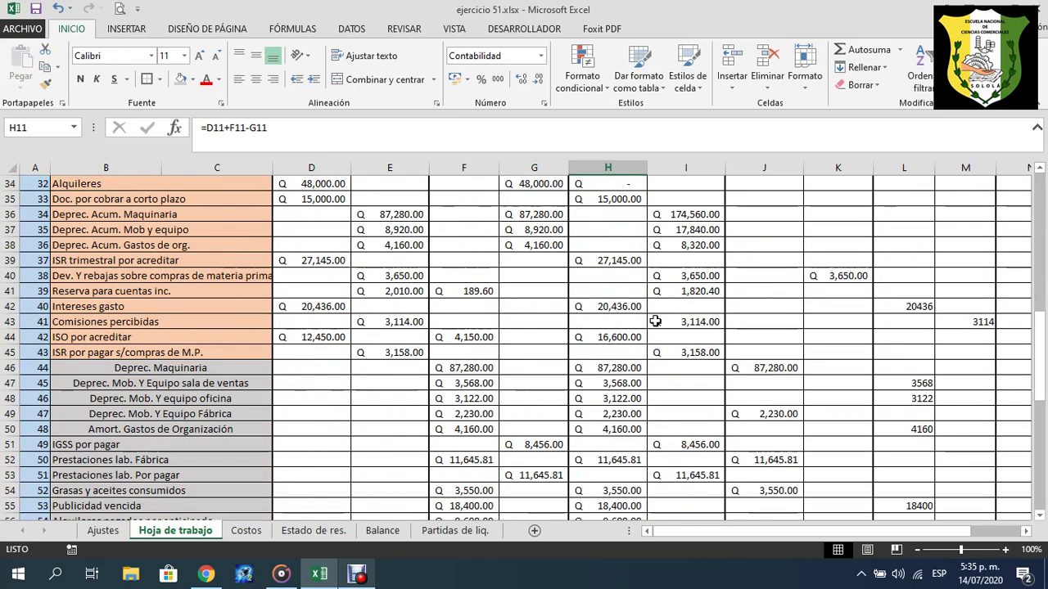
scroll(658, 323, "up", 15)
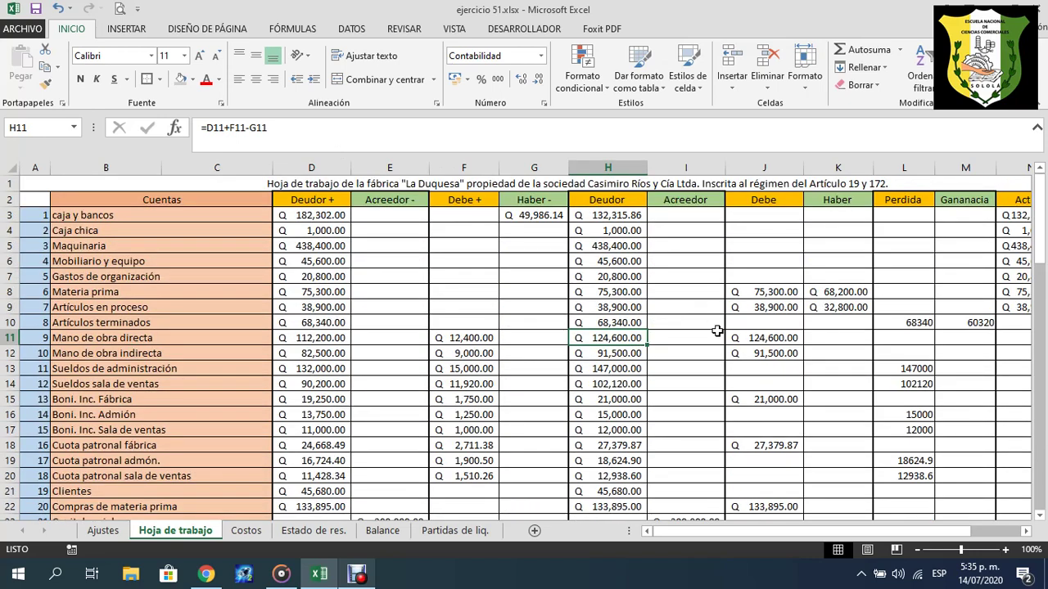
Check how the caja y bancos balance in D3 and Haber adjustment in G3 produce the adjusted Deudor in H3.
left_click(333, 217)
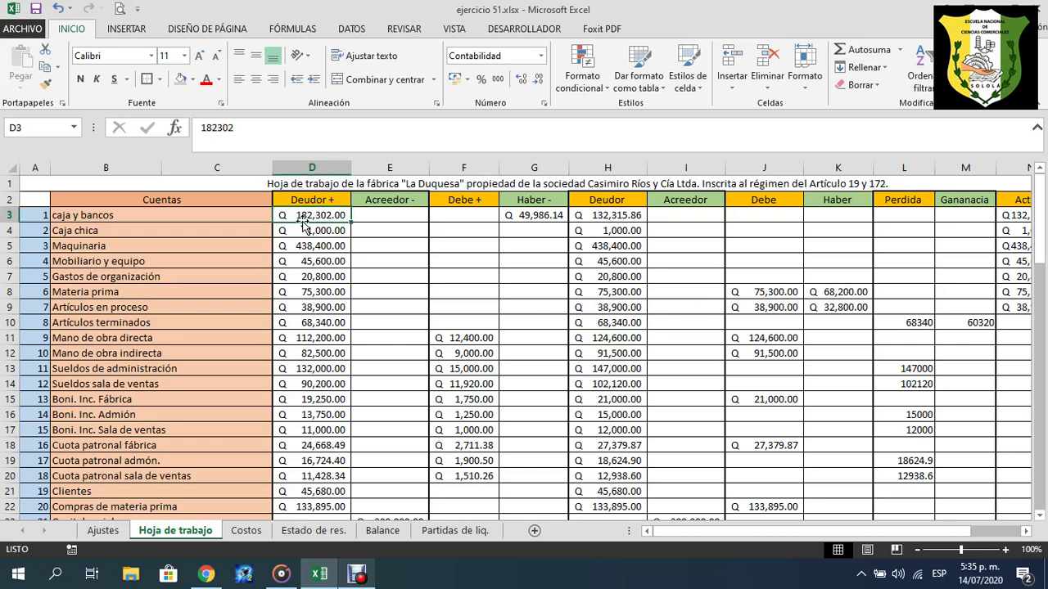
left_click(536, 215)
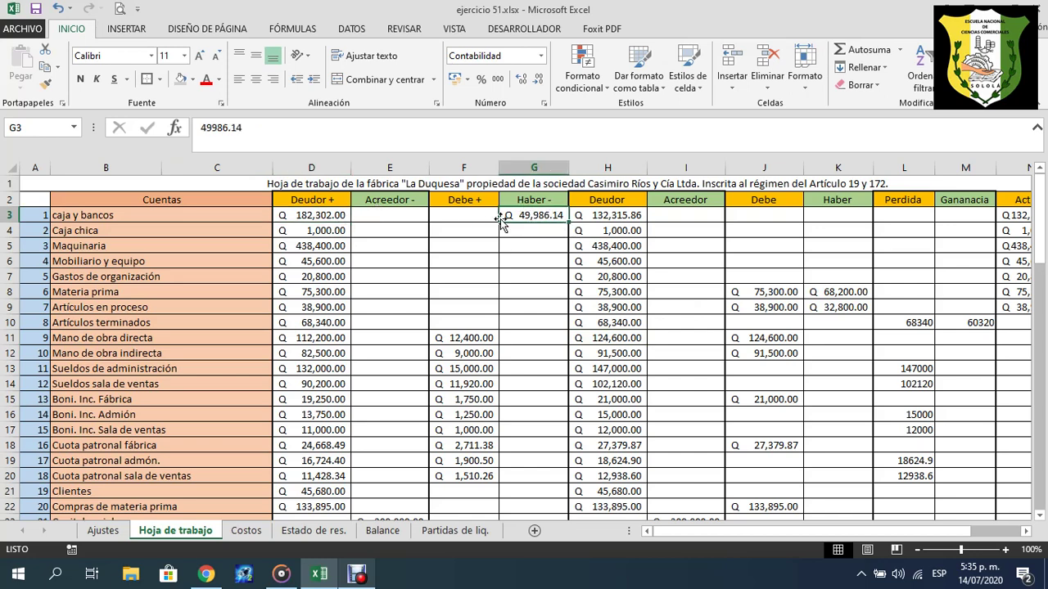
left_click(634, 215)
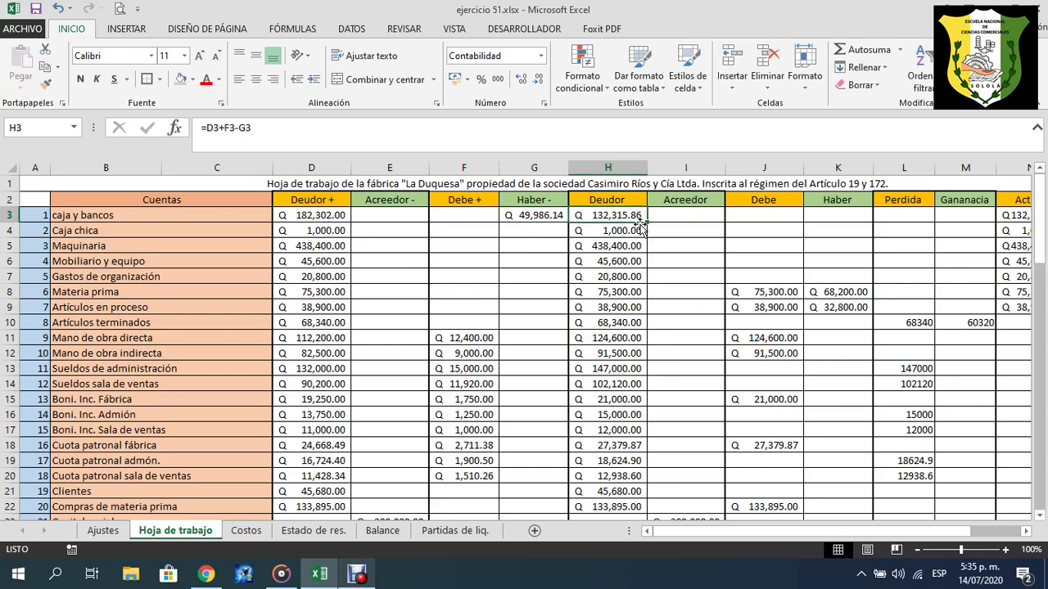
left_click(544, 212)
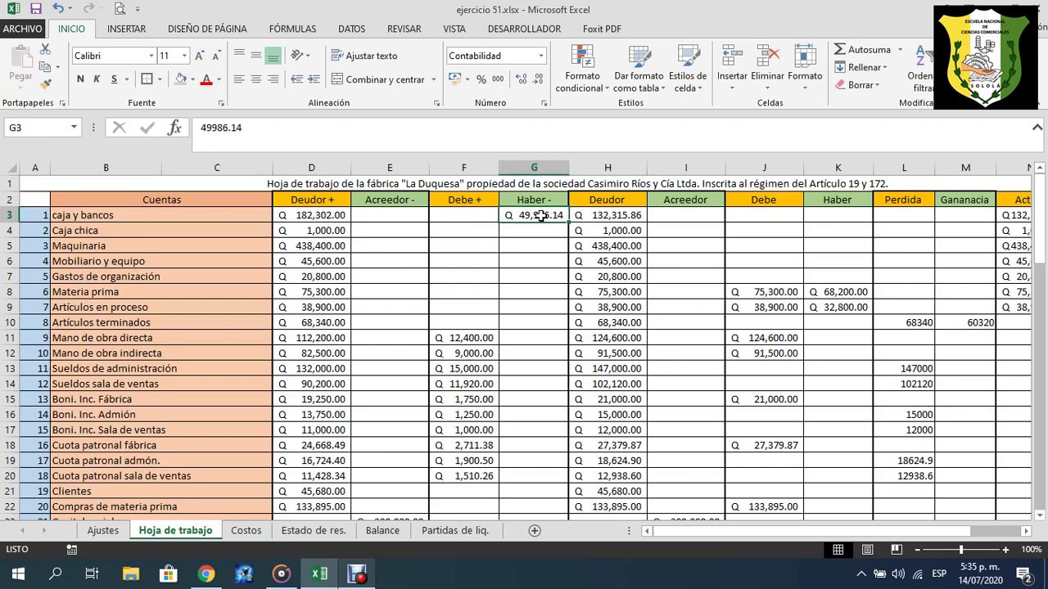
scroll(602, 342, "down", 2)
scroll(602, 342, "up", 2)
left_click(665, 217)
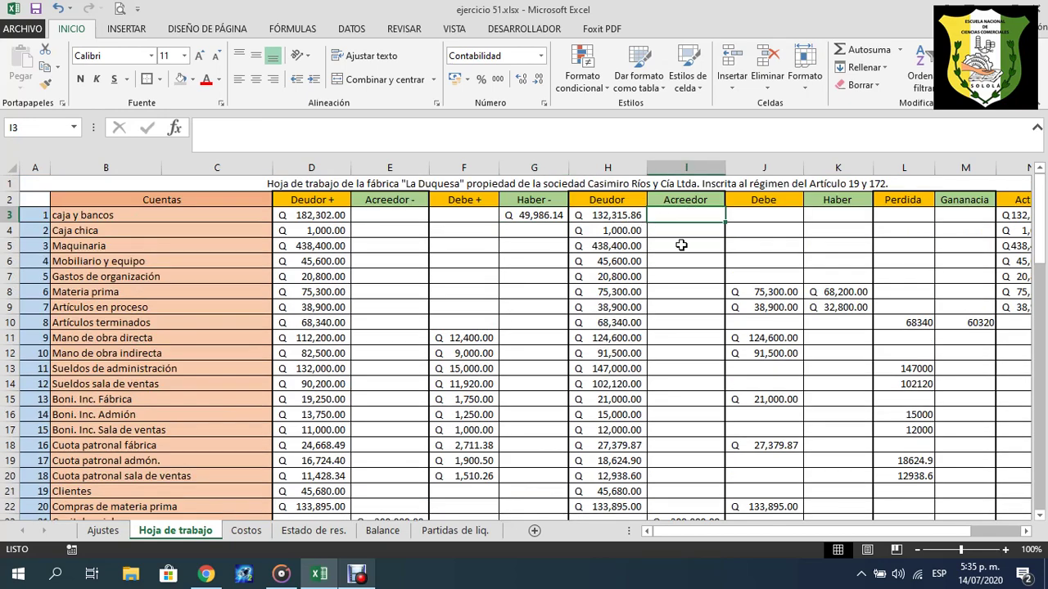
Review the adjusted Acreedor balances in column I down to the accounts that arise from adjustments.
scroll(684, 370, "down", 9)
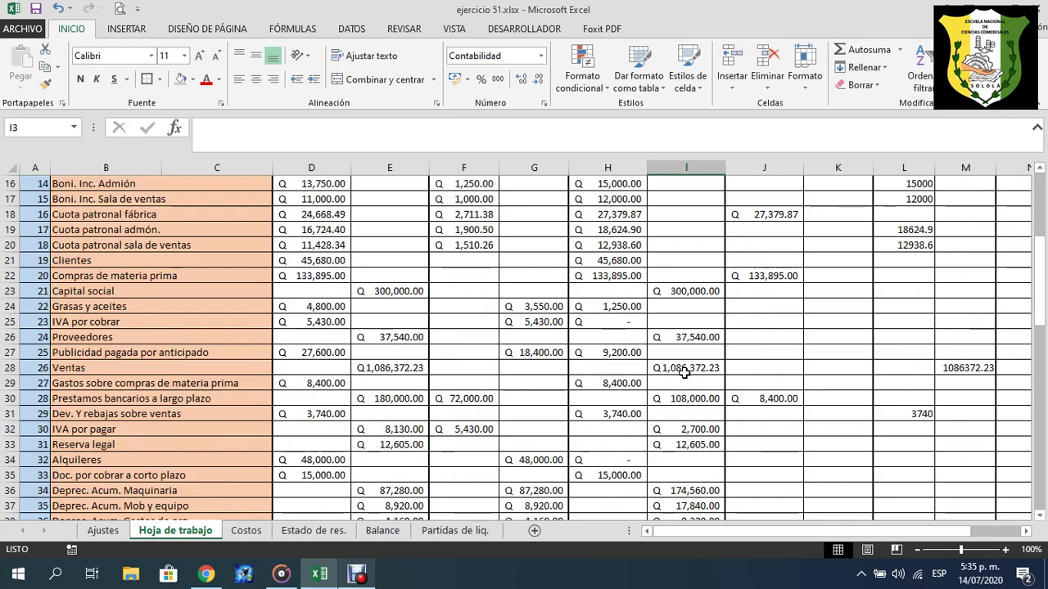
scroll(684, 370, "down", 3)
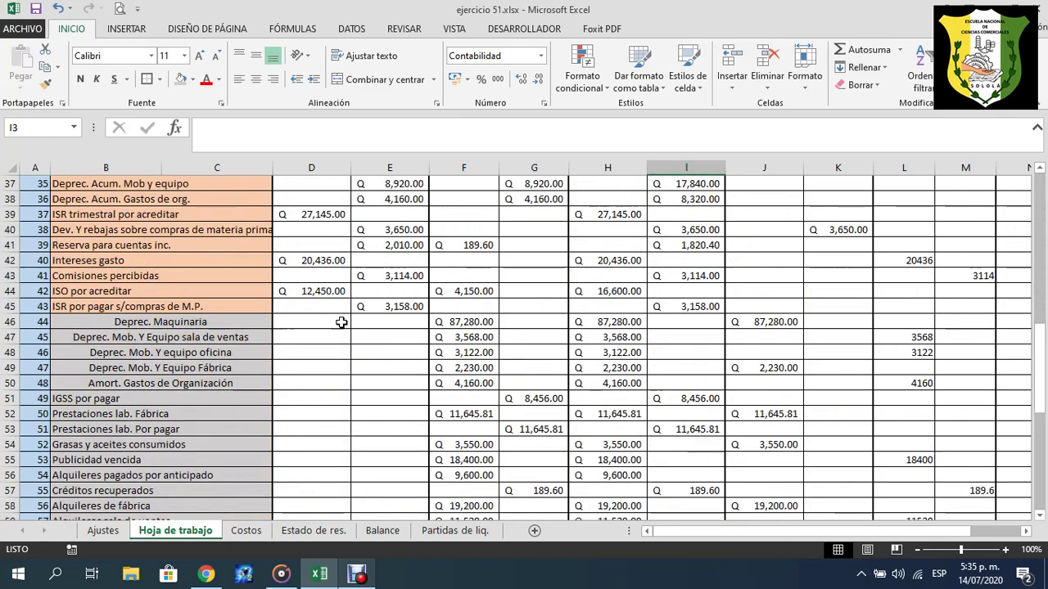
scroll(510, 315, "up", 10)
scroll(509, 315, "down", 10)
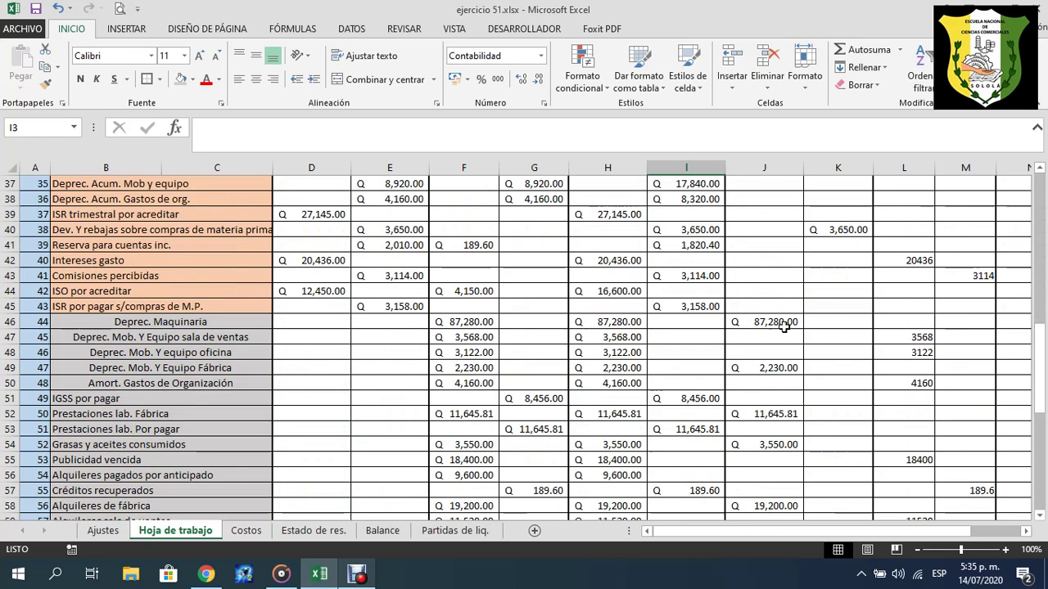
Inspect the adjusted Deprec. Maquinaria formula in H46, the Sumas iguales row and the caja y bancos formula in H3.
left_click(621, 323)
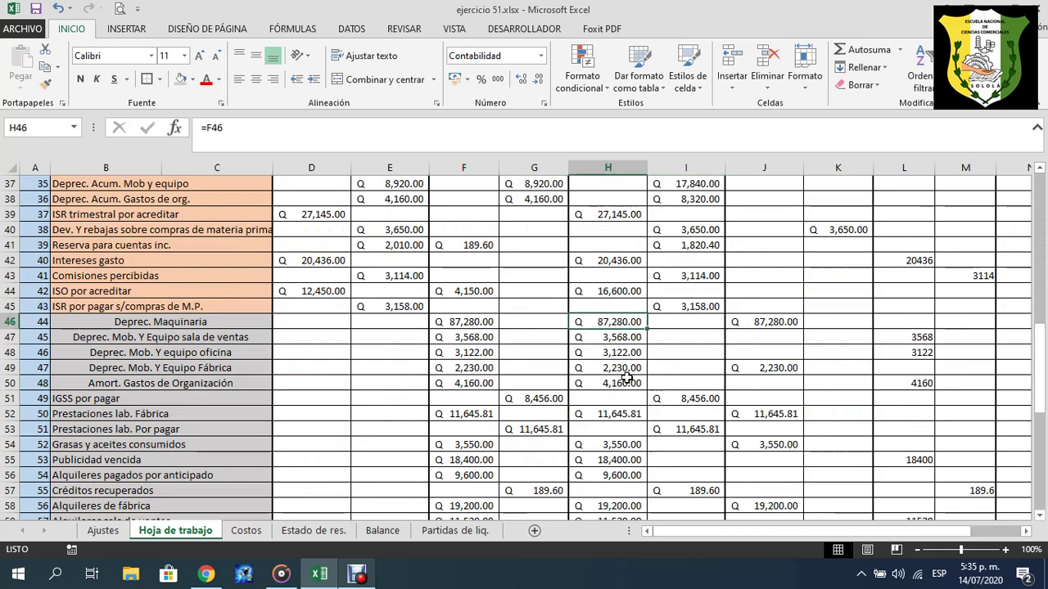
scroll(622, 344, "down", 4)
scroll(634, 273, "down", 3)
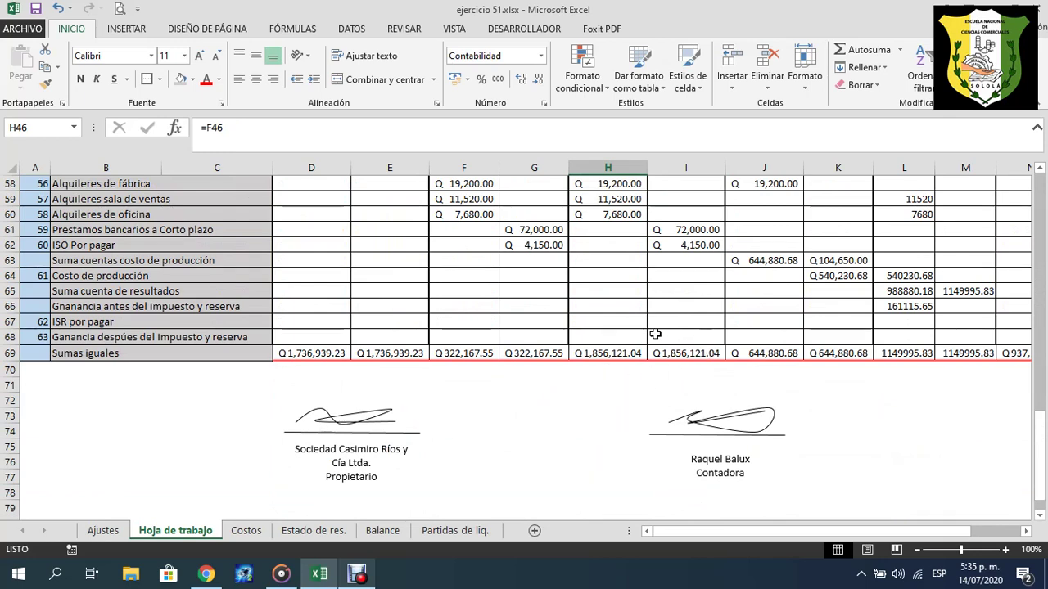
scroll(655, 334, "up", 19)
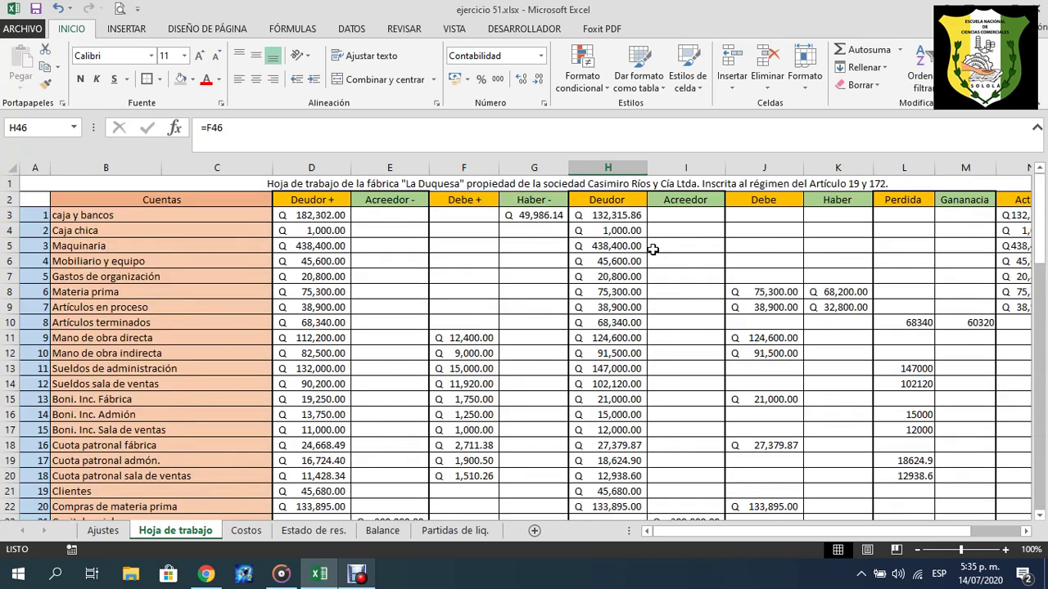
left_click(637, 214)
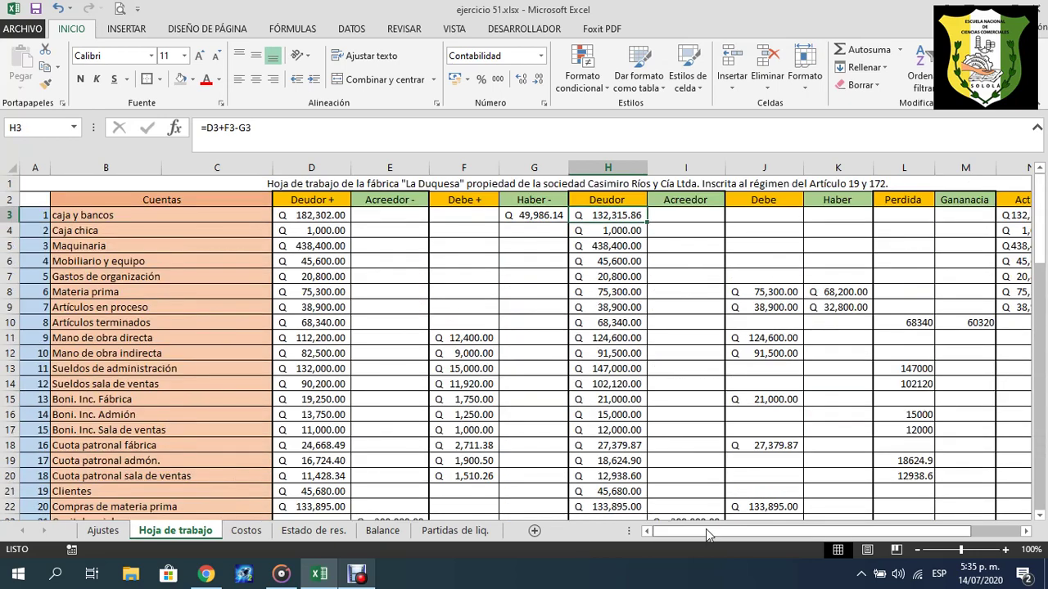
left_click_drag(705, 529, 722, 530)
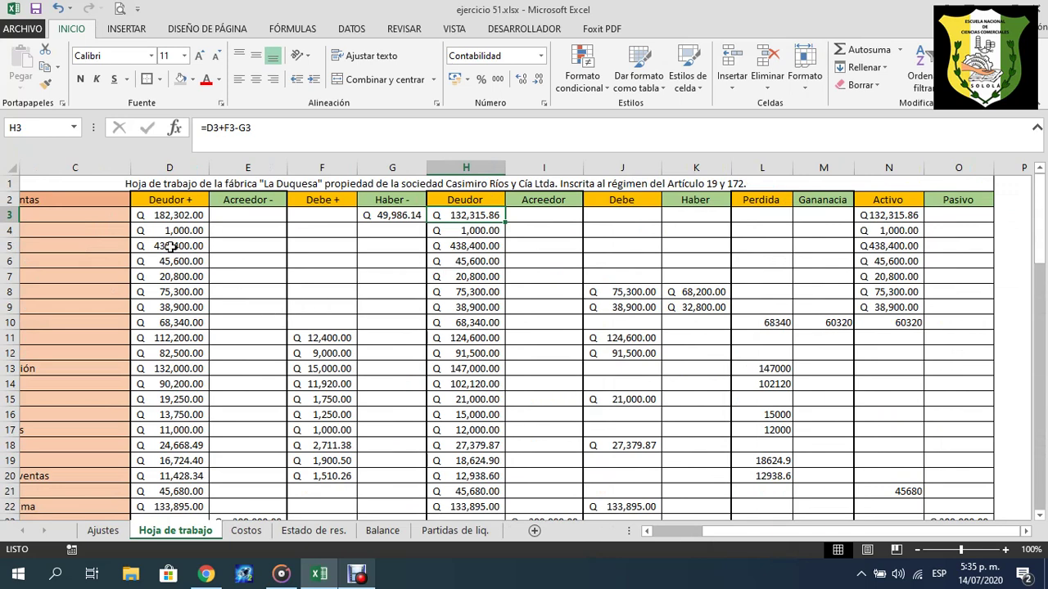
left_click(186, 167)
left_click(220, 166)
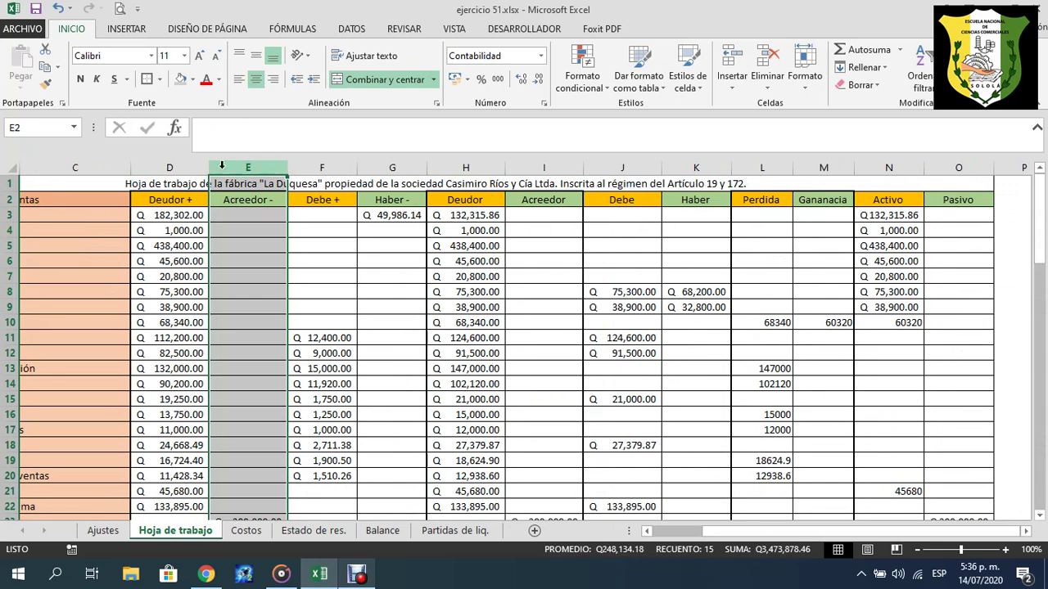
left_click(192, 167, "shift")
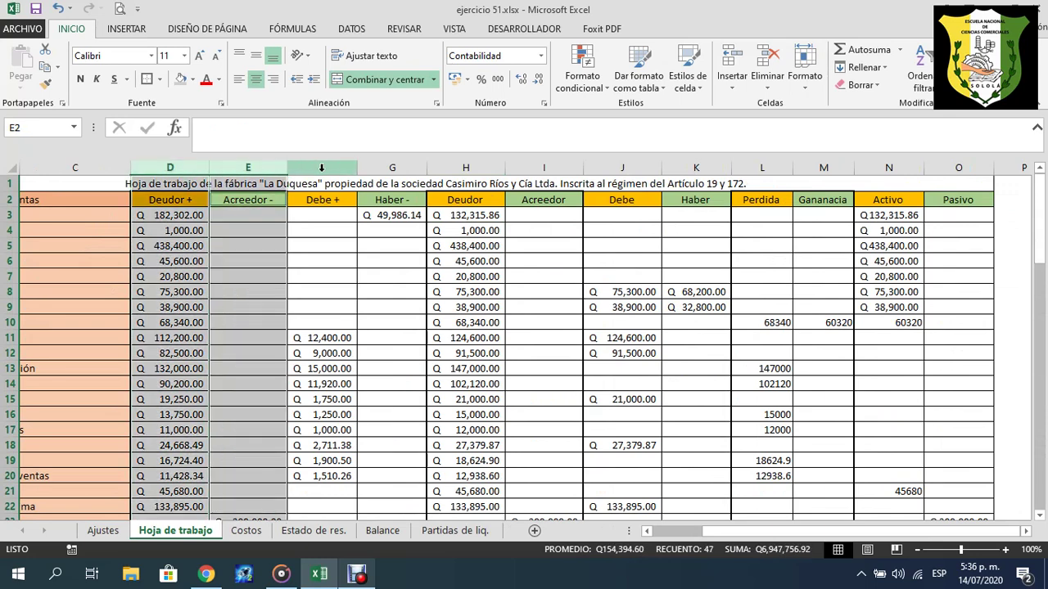
left_click(321, 167, "ctrl")
left_click(393, 167, "ctrl")
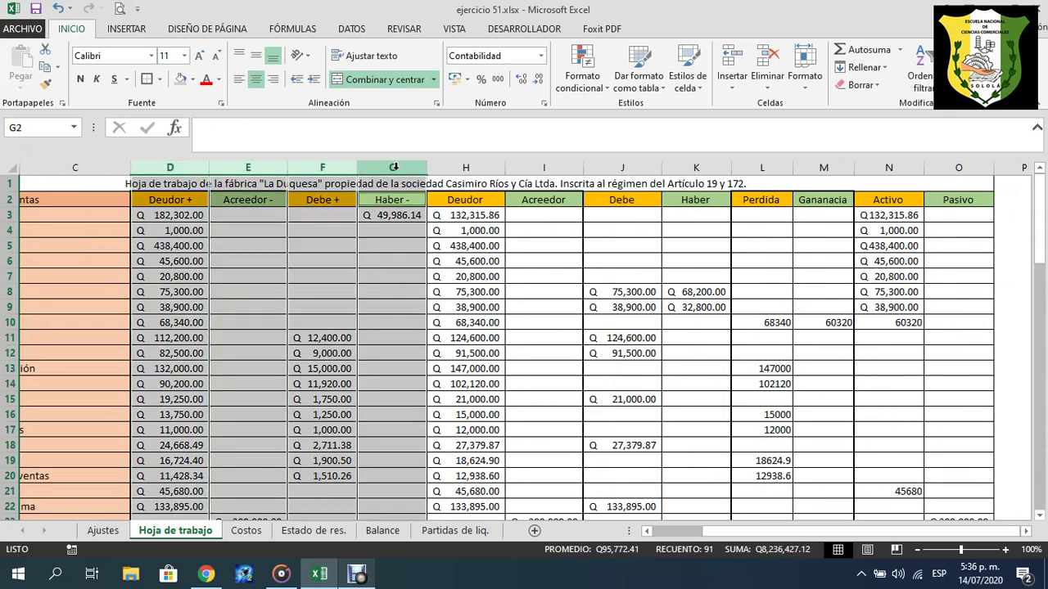
right_click(191, 214)
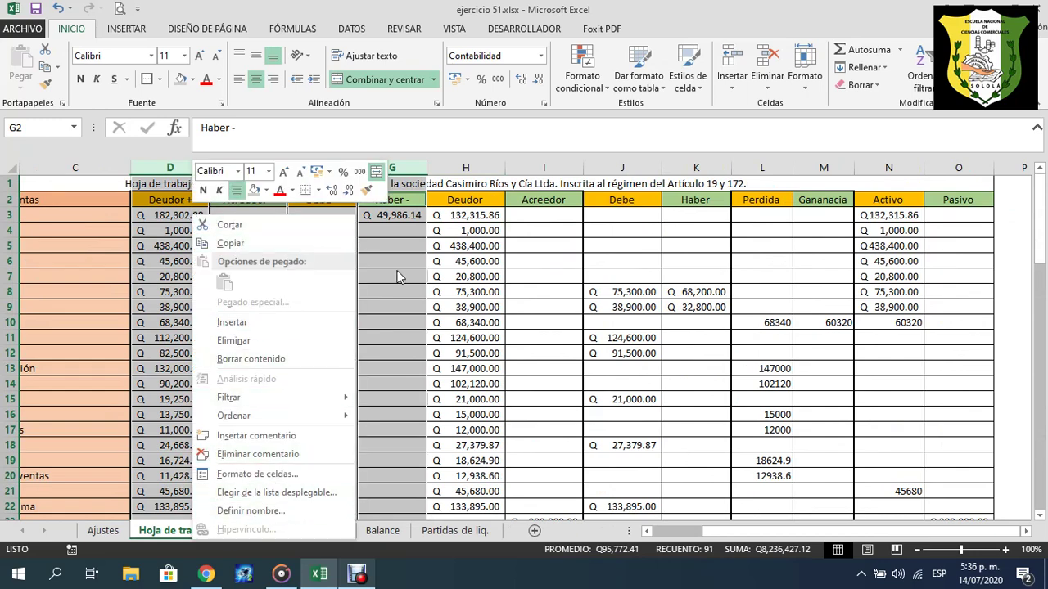
key("Escape")
left_click(194, 231)
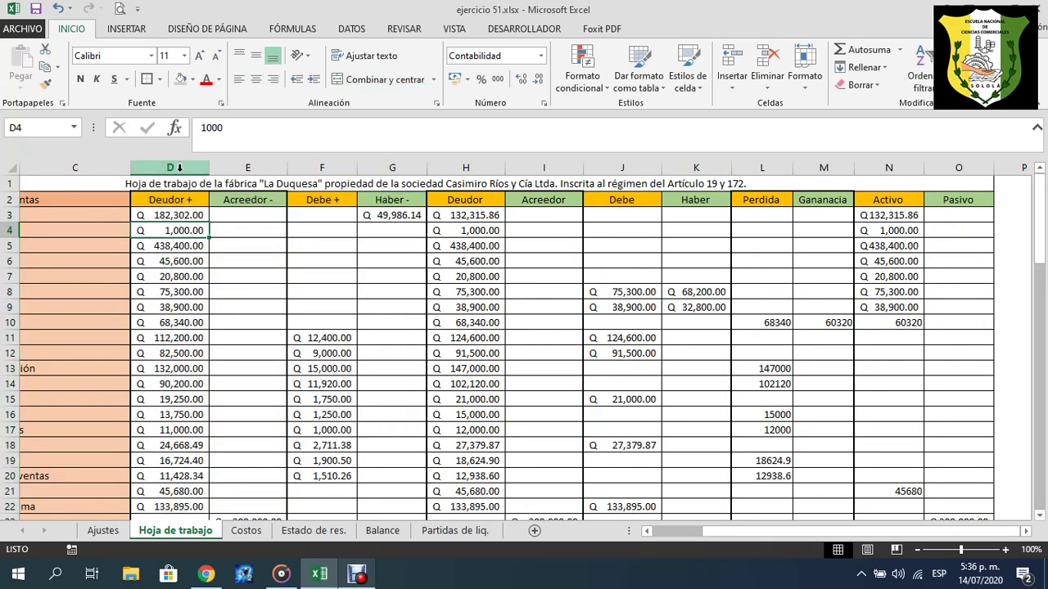
Hide columns D and E, which hold the initial Deudor + and Acreedor - balances.
left_click_drag(178, 167, 246, 167)
right_click(186, 163)
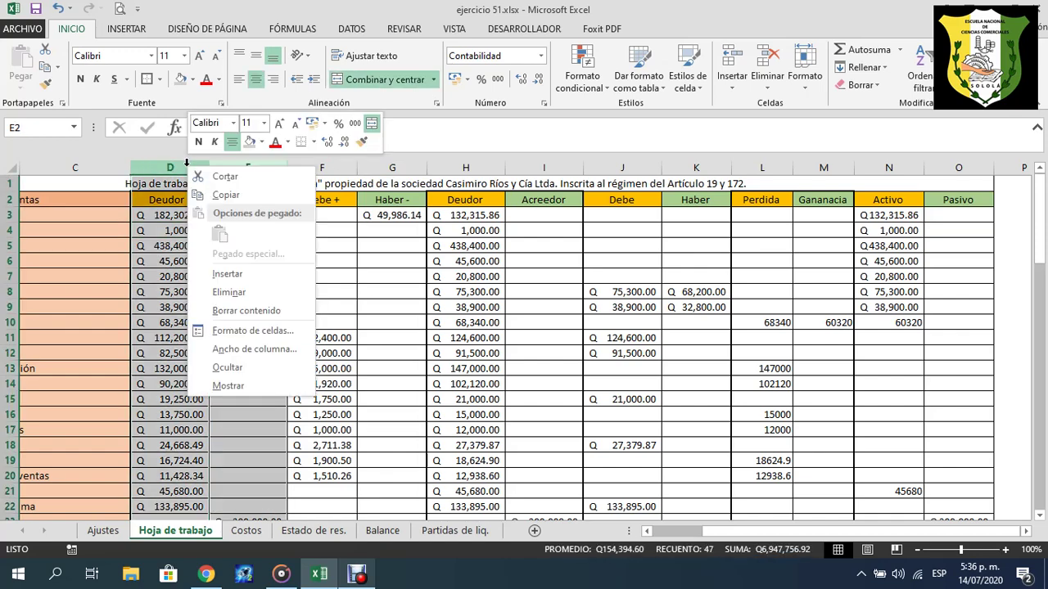
left_click(228, 367)
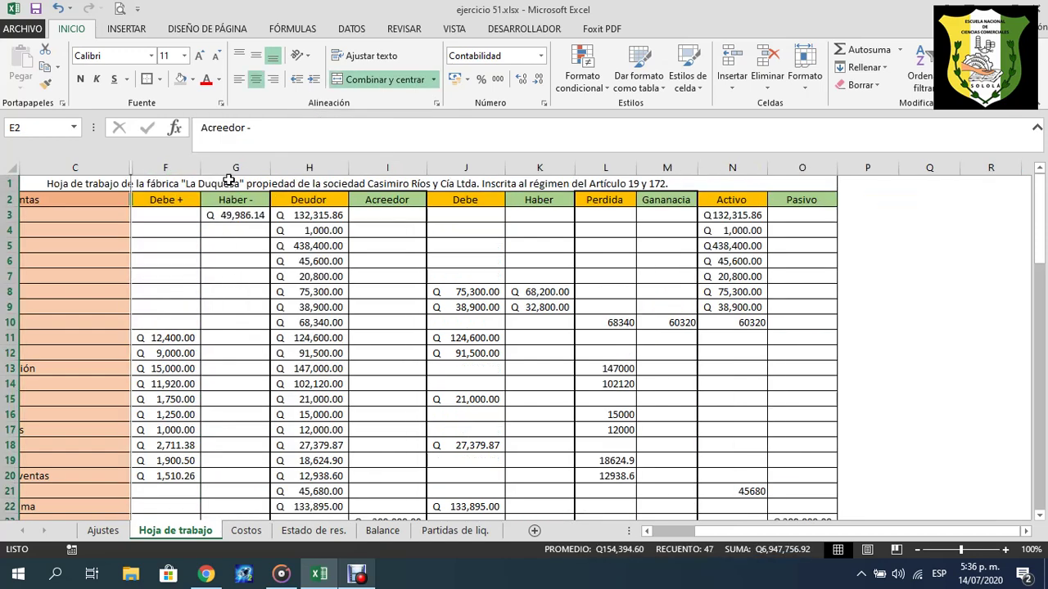
Hide the adjustment columns F and G, headed Debe + and Haber -.
left_click(172, 160)
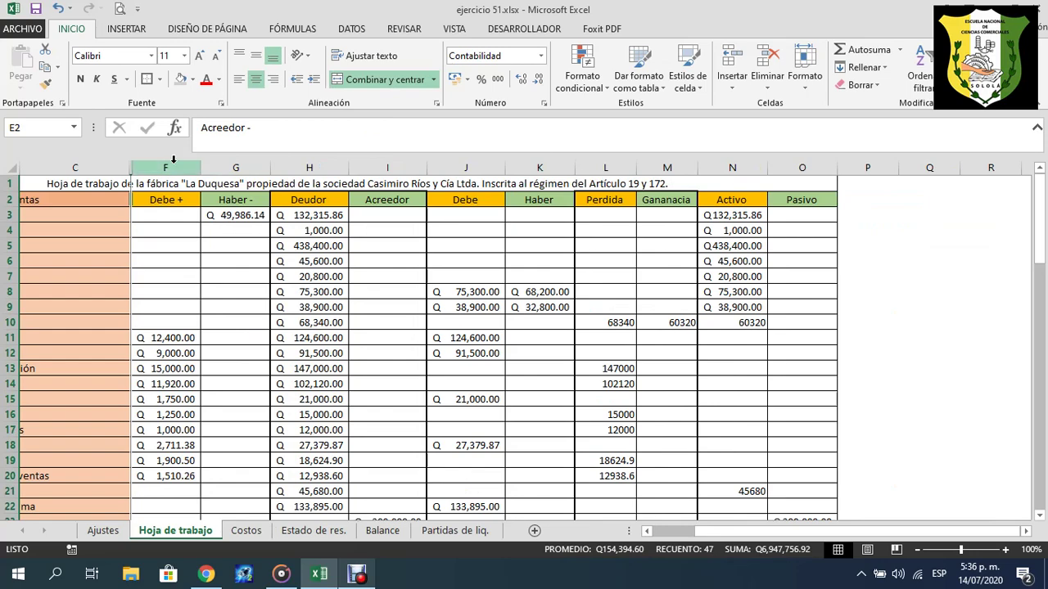
left_click(225, 162, "ctrl")
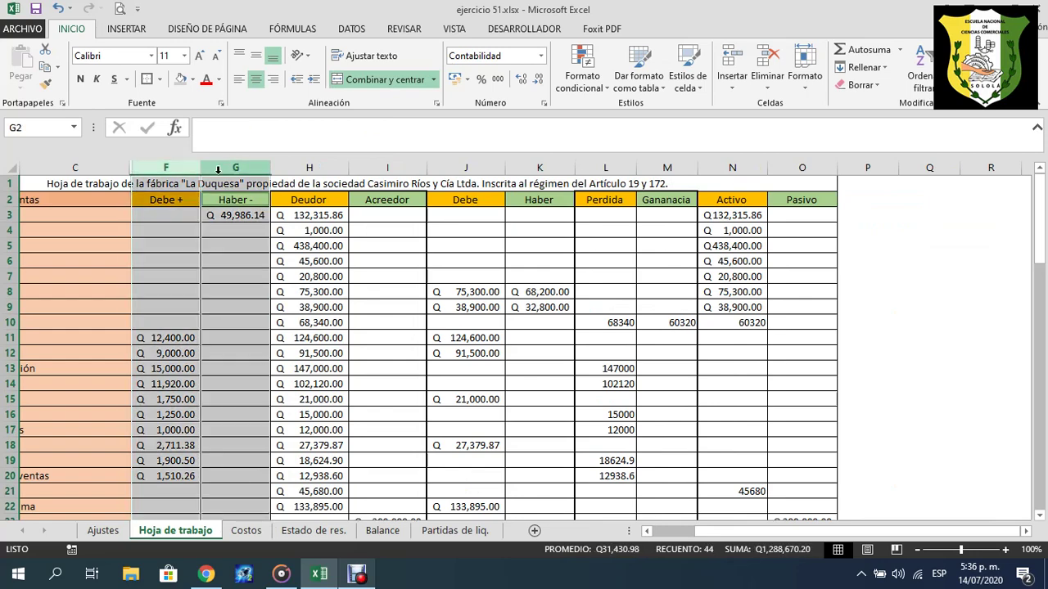
right_click(219, 170)
left_click(257, 376)
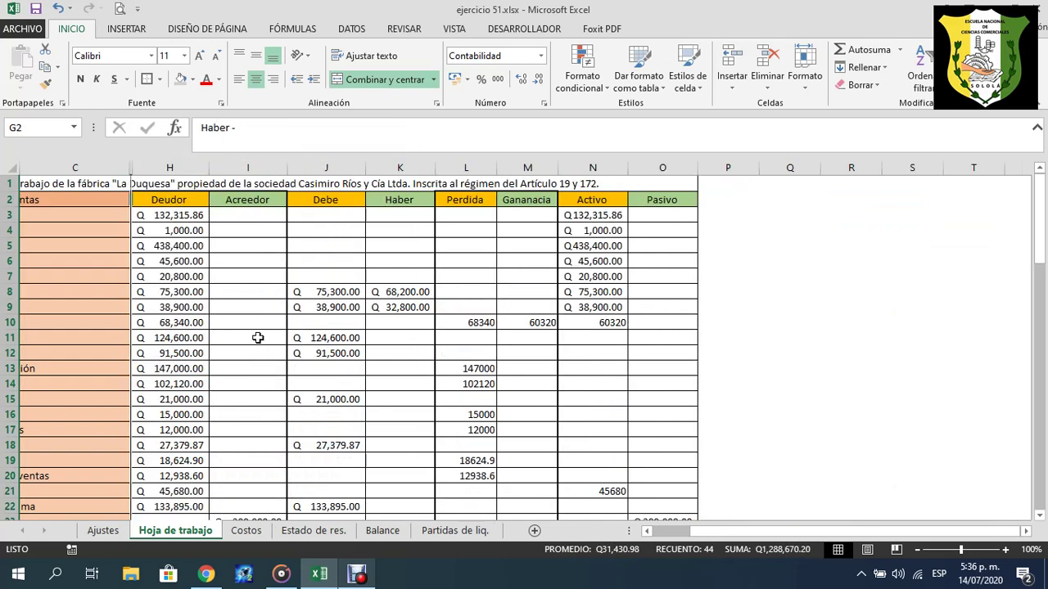
left_click_drag(699, 532, 607, 537)
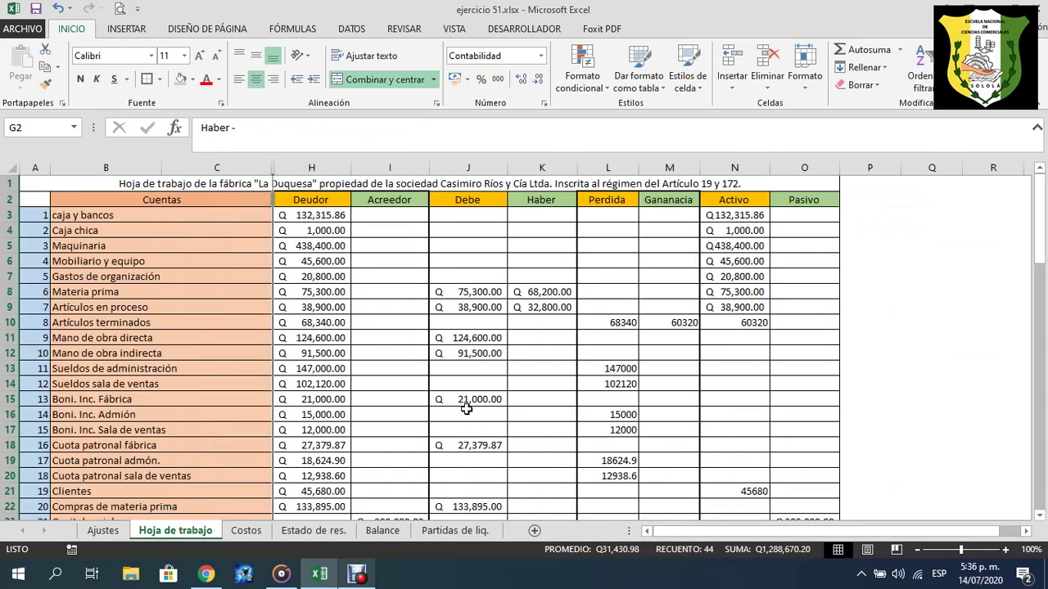
Review the adjusted Deudor balances in column H down to Sumas iguales, and the Debe through Pasivo columns in the Caja chica row.
left_click(212, 217)
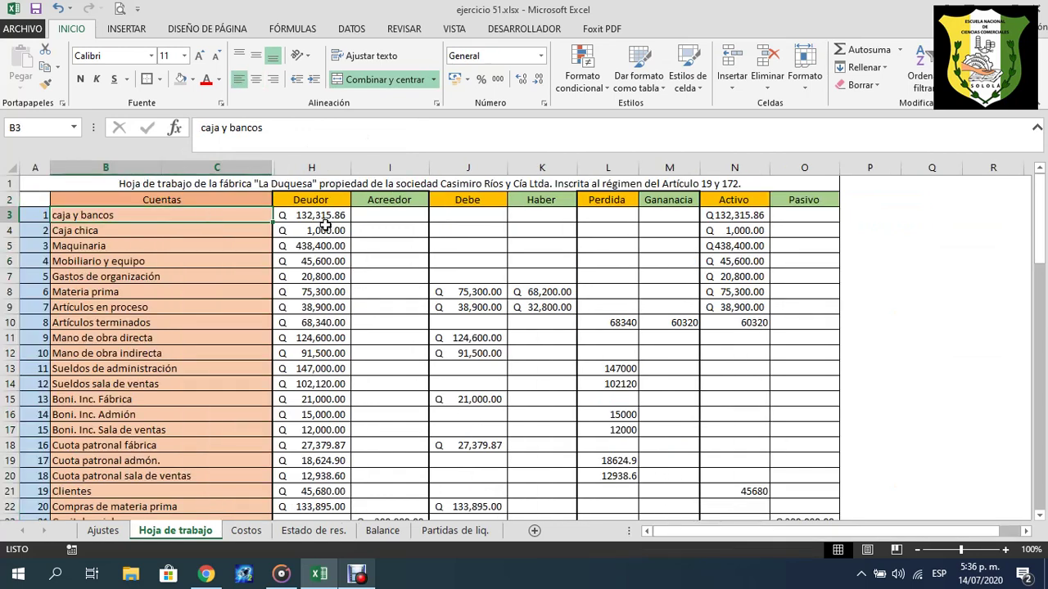
left_click(336, 215)
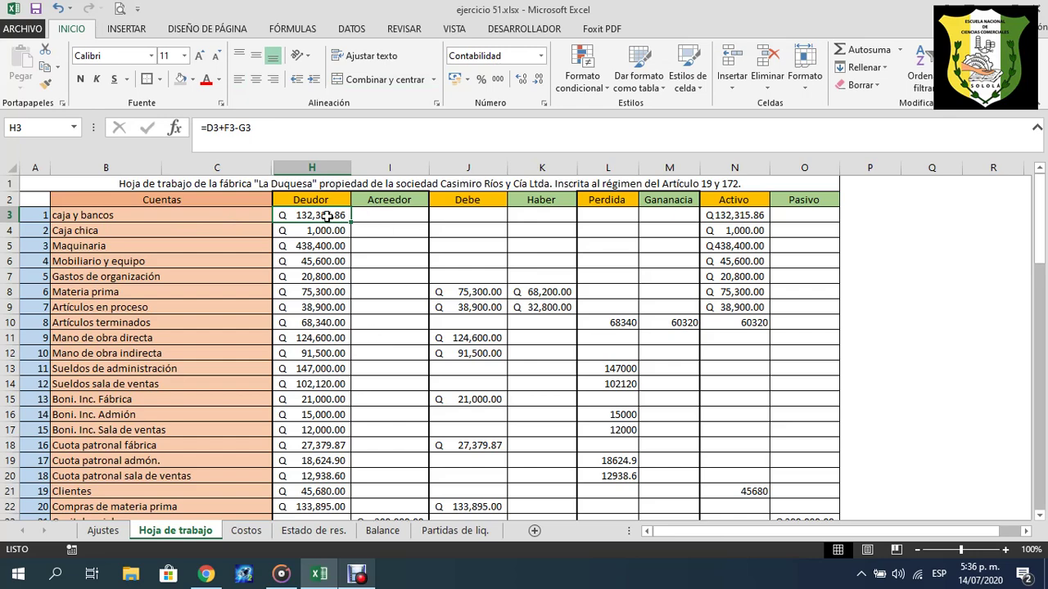
scroll(360, 342, "down", 15)
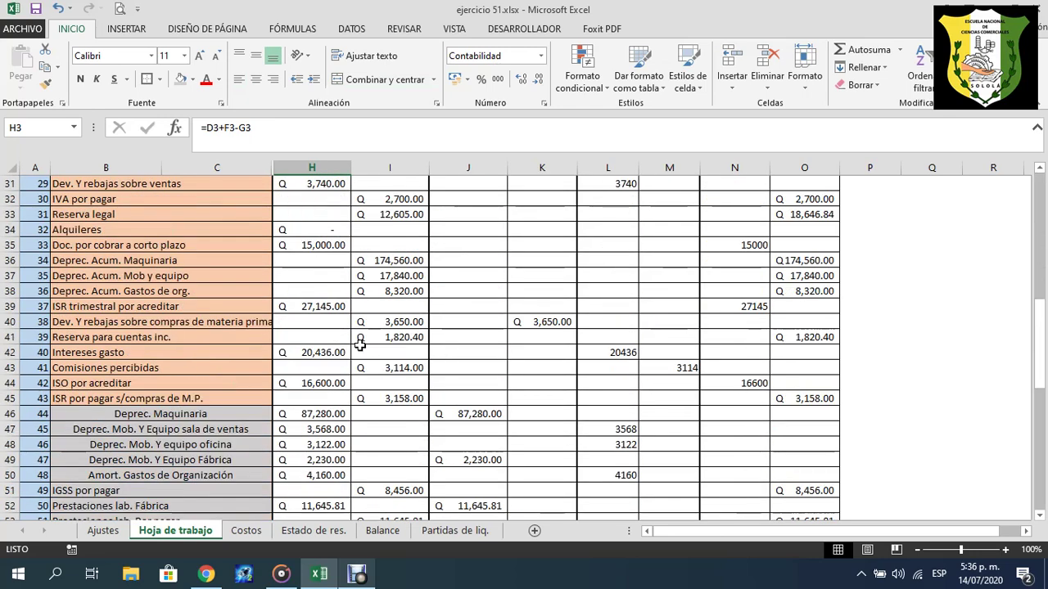
scroll(360, 343, "up", 15)
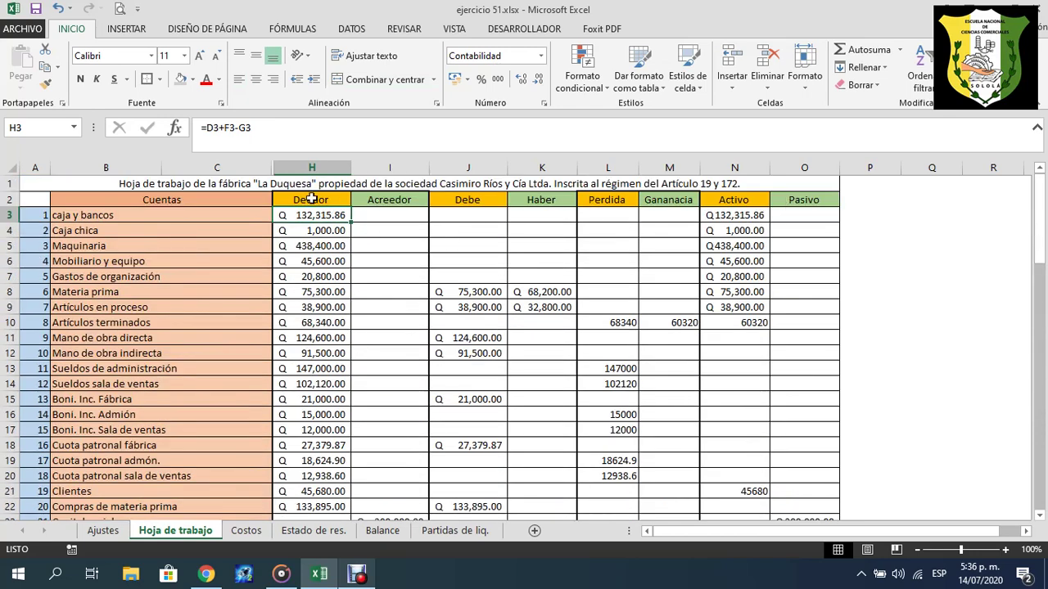
scroll(350, 399, "down", 15)
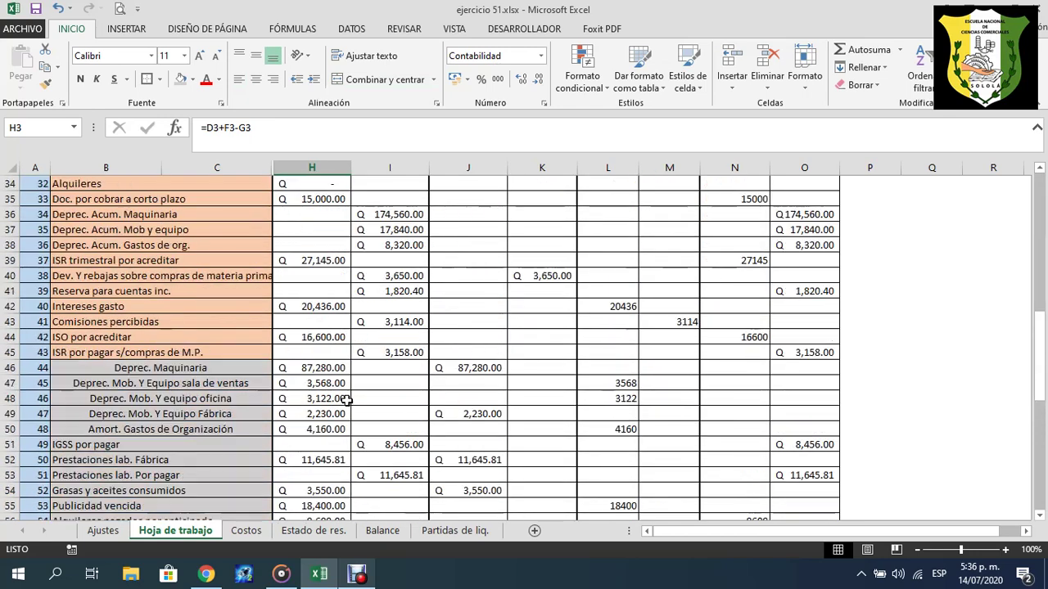
scroll(346, 398, "down", 3)
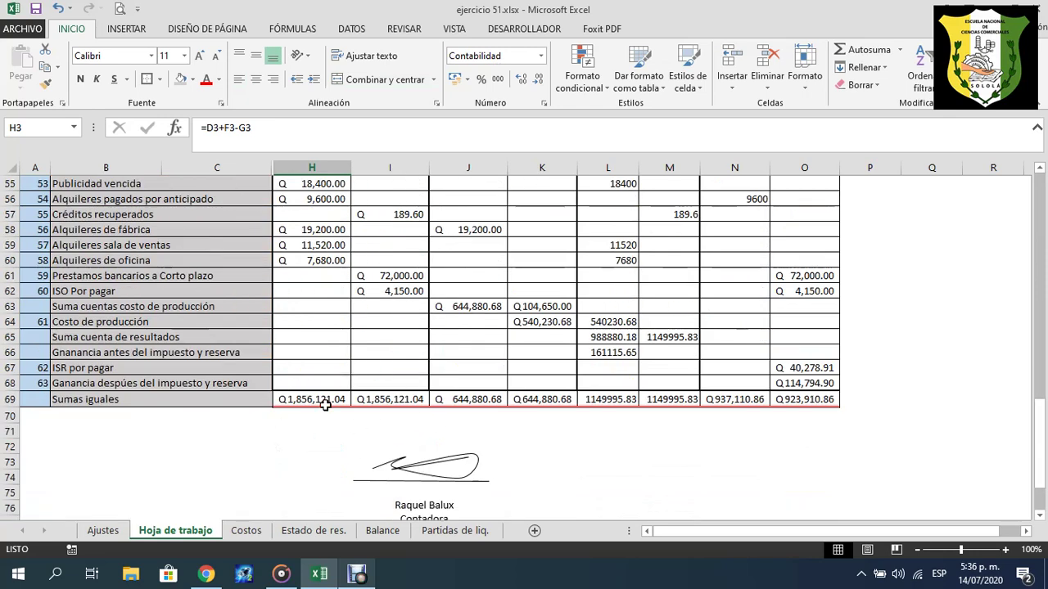
scroll(383, 366, "up", 18)
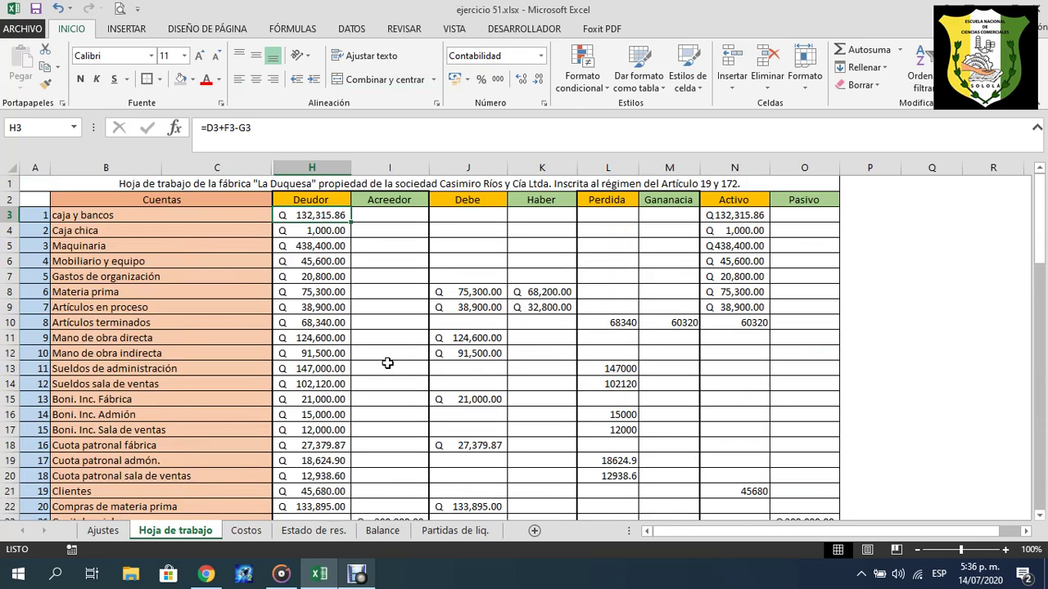
left_click(491, 232)
left_click(536, 231)
left_click(605, 232)
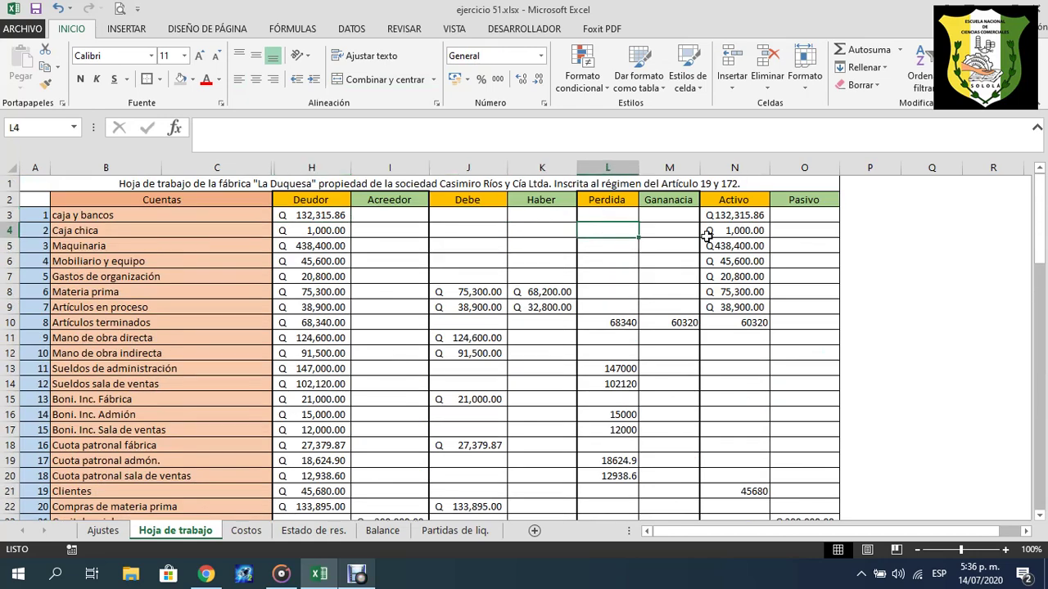
left_click(679, 230)
left_click(732, 230)
left_click(795, 231)
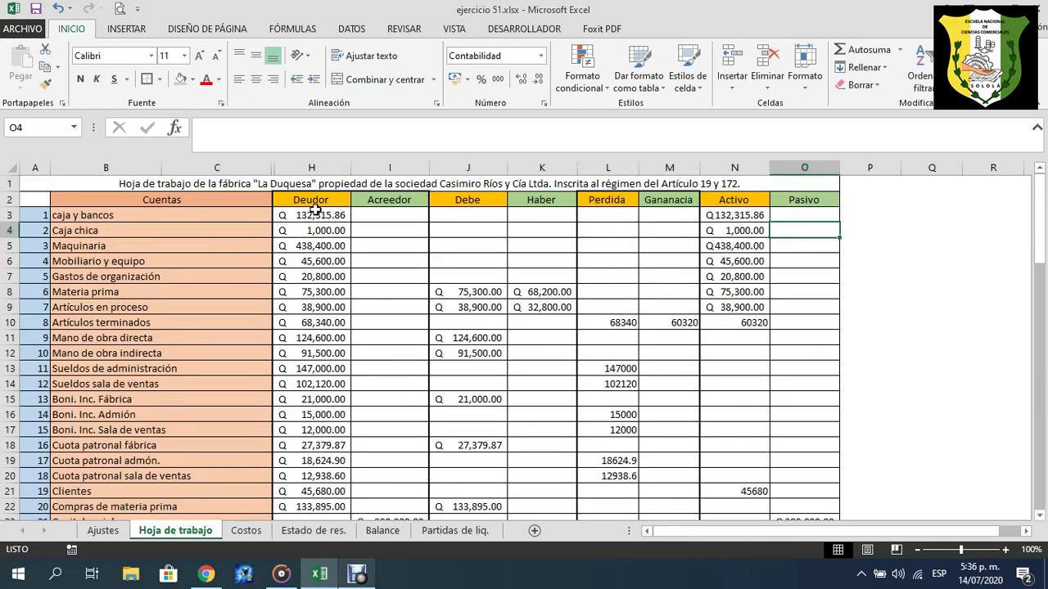
Fill the adjusted Deudor column, cells H3:H68, with the standard orange colour.
left_click(314, 201)
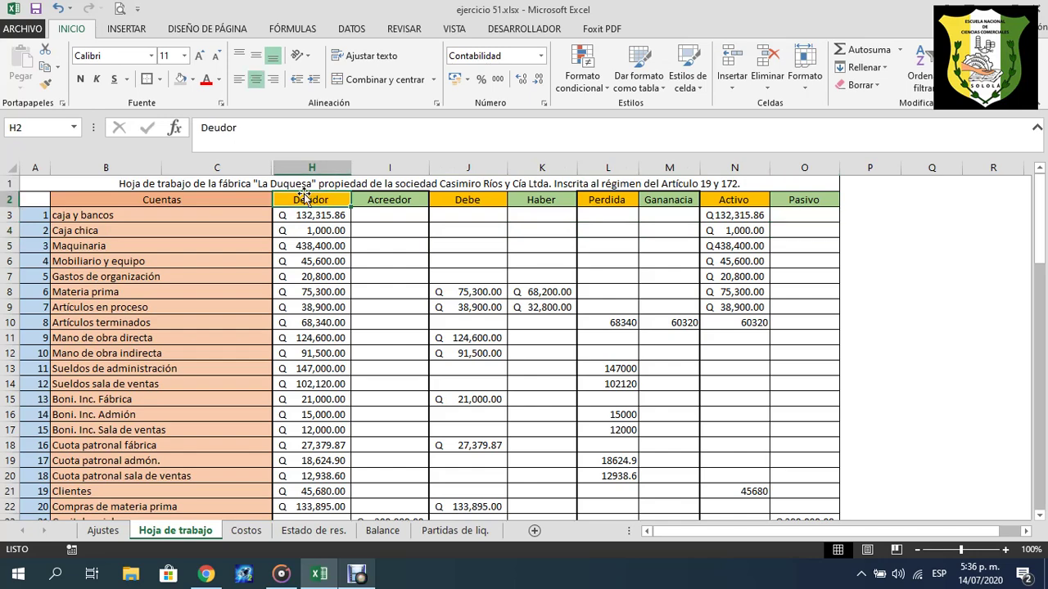
mouse_move(304, 216)
left_mouse_down()
mouse_move(326, 577)
mouse_move(327, 481)
left_mouse_up()
left_click(194, 79)
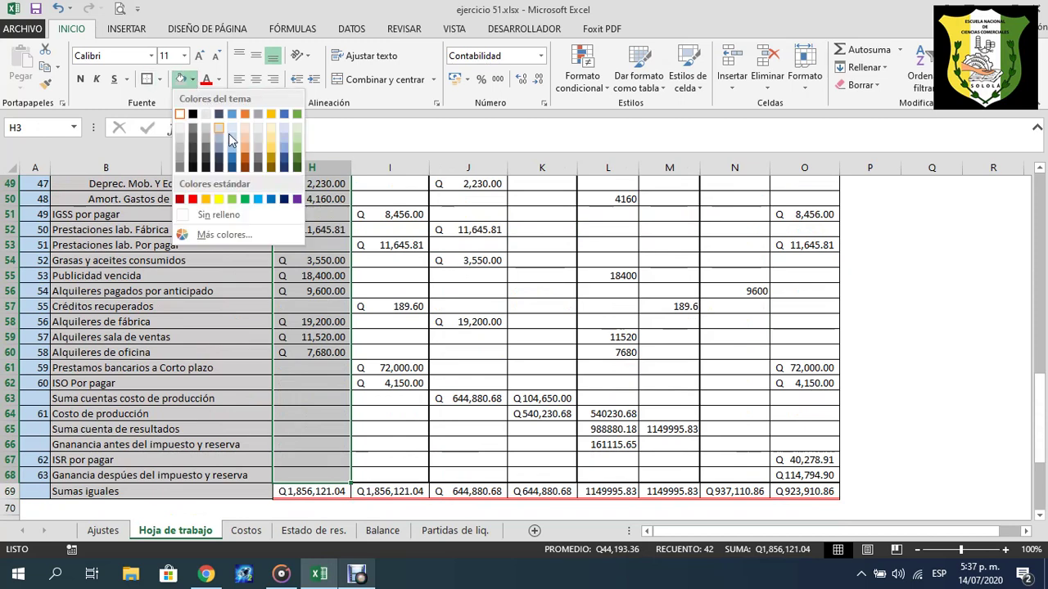
left_click(205, 199)
scroll(624, 288, "up", 16)
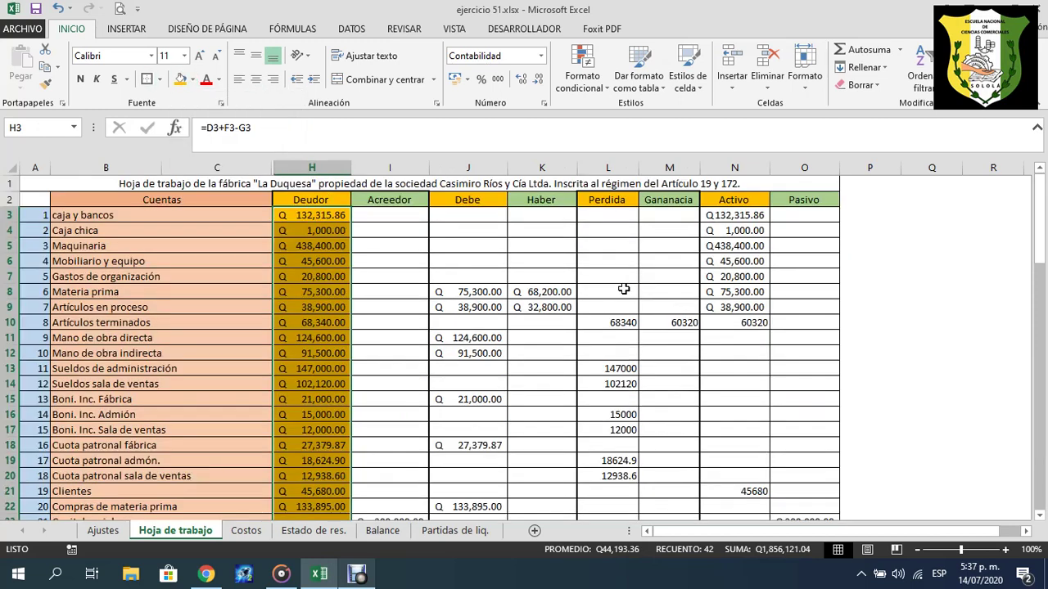
Apply the same orange fill to rows 3 to 68 of the Debe, Perdida and Activo columns (J, L and N).
left_click_drag(480, 215, 481, 517)
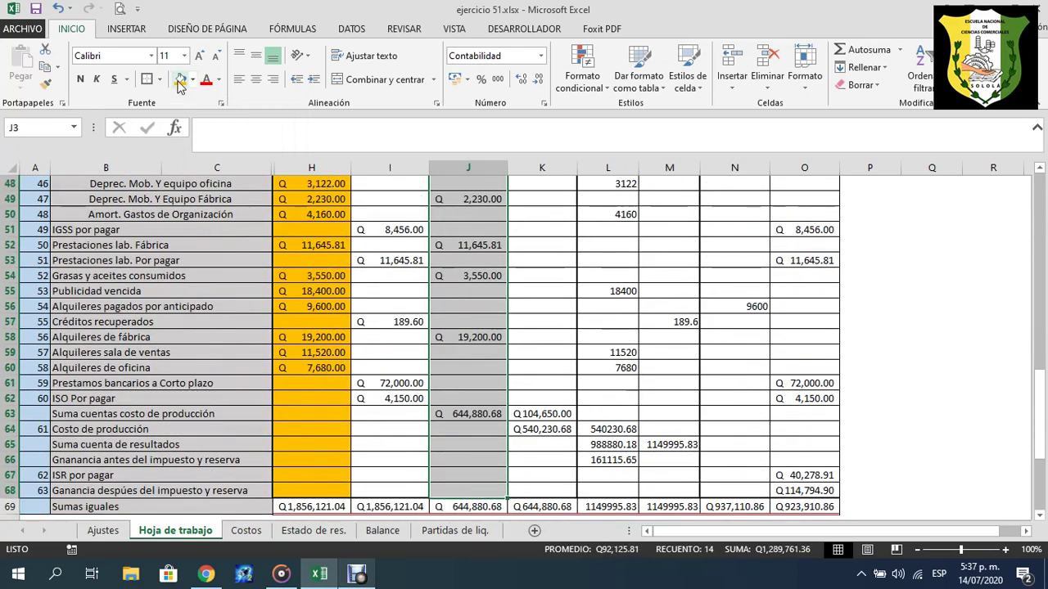
left_click(180, 80)
left_click_drag(615, 220, 620, 475)
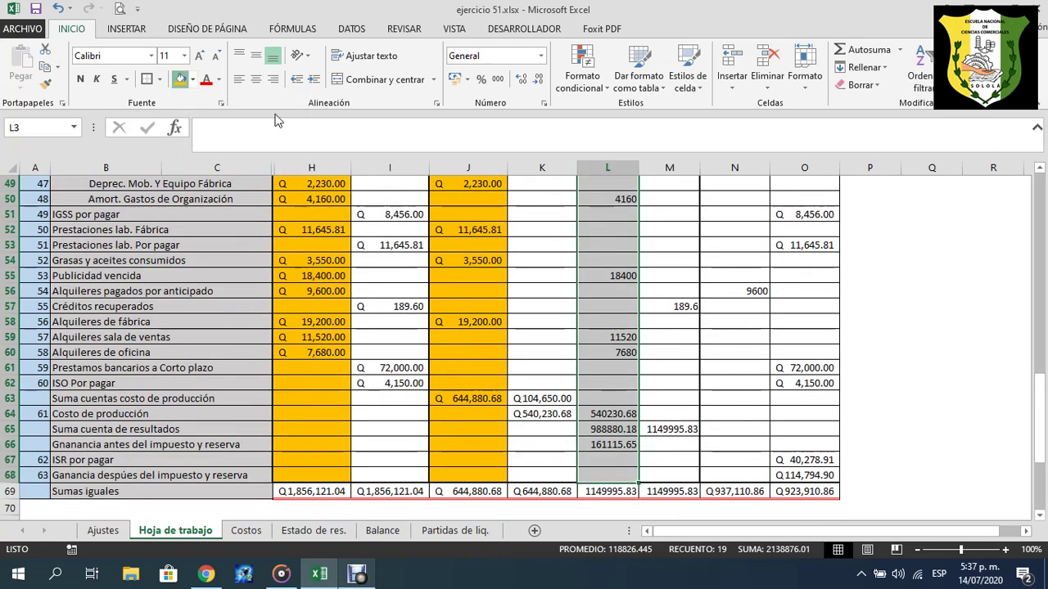
left_click(180, 80)
left_click_drag(740, 216, 732, 528)
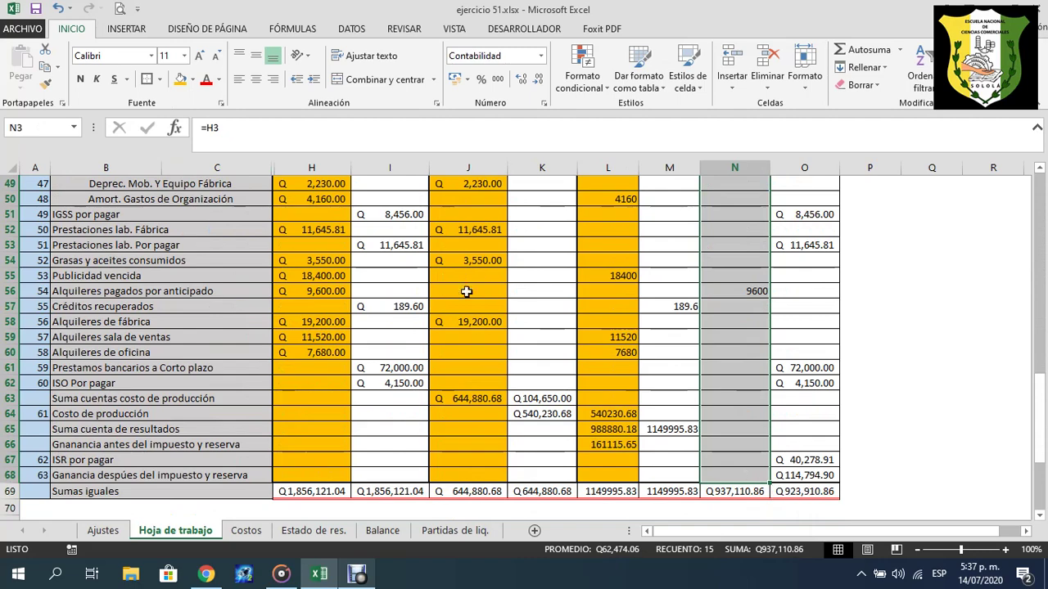
left_click(183, 83)
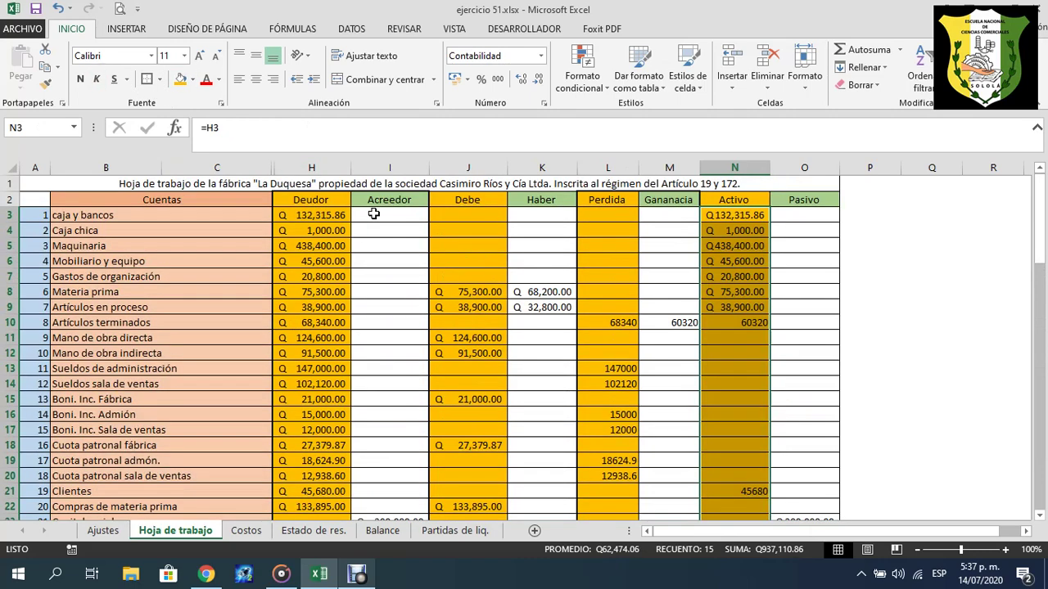
Fill the adjusted Acreedor column, cells I3:I68, with the light green that matches its header.
left_click_drag(373, 214, 415, 478)
left_click(184, 83)
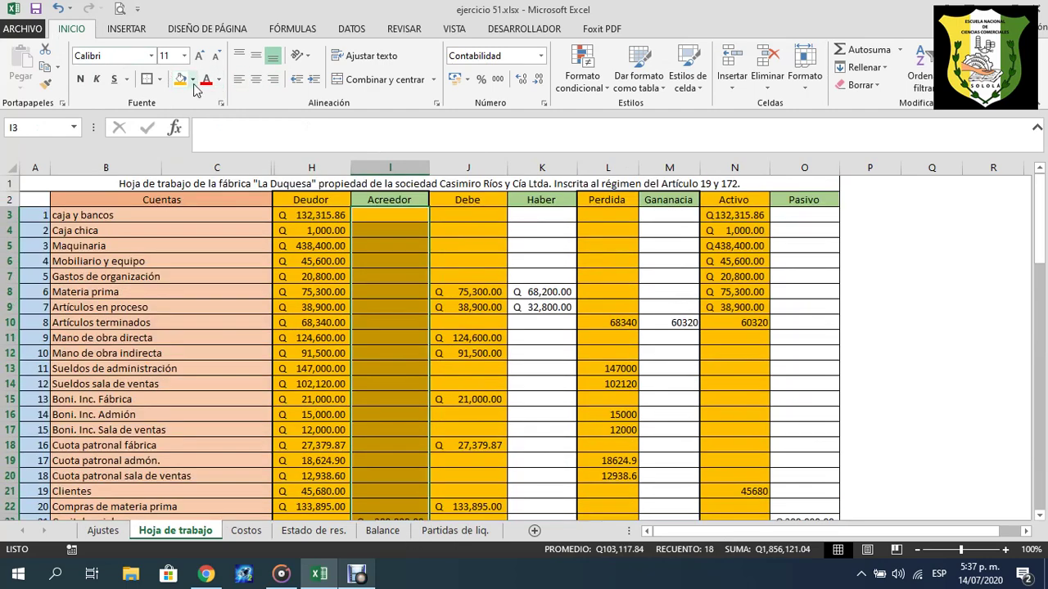
left_click(193, 79)
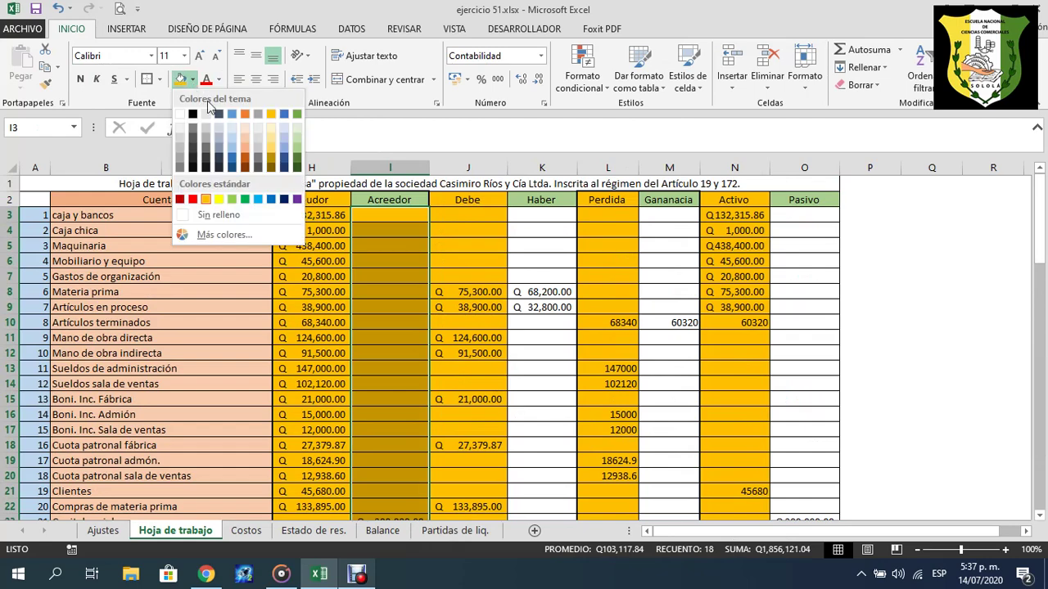
left_click(298, 156)
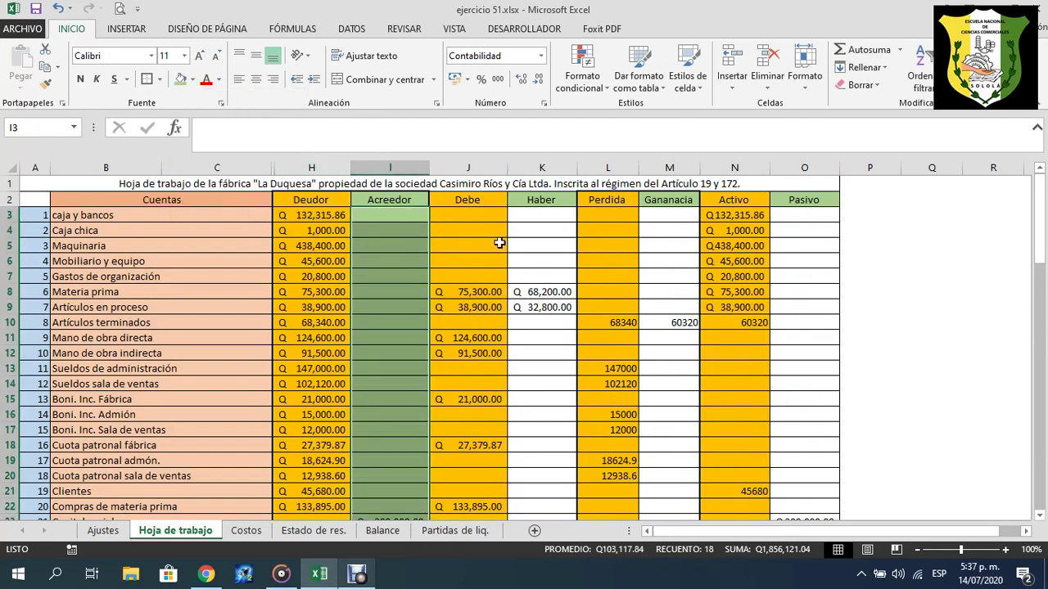
scroll(489, 307, "down", 6)
scroll(489, 307, "up", 6)
Apply the same light green fill to rows 3 to 68 of the Haber, Gananacia and Pasivo columns (K, M and O).
left_click_drag(564, 239, 556, 460)
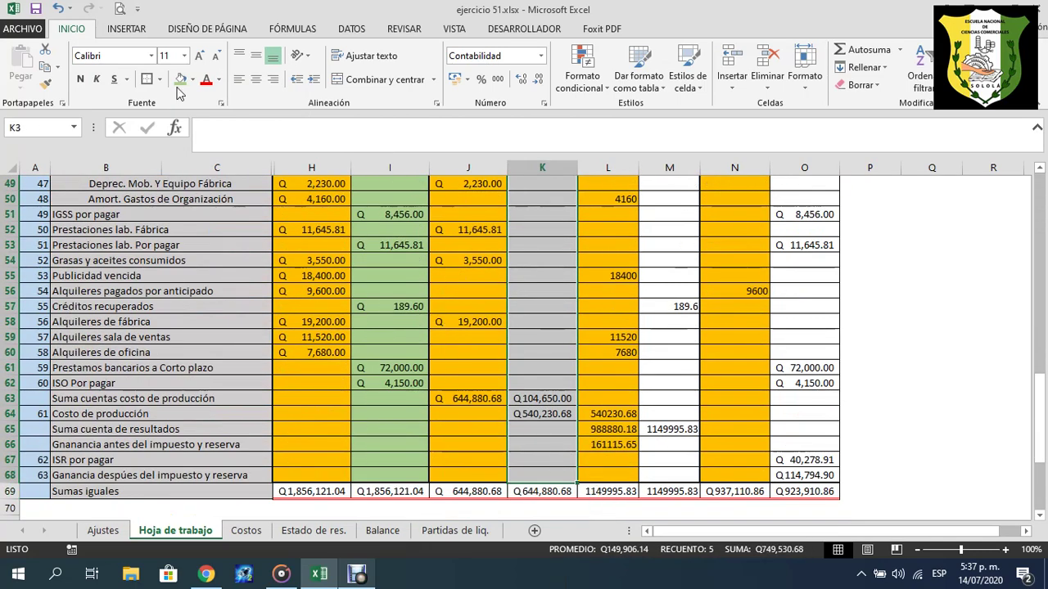
scroll(668, 222, "up", 16)
left_click_drag(668, 218, 697, 480)
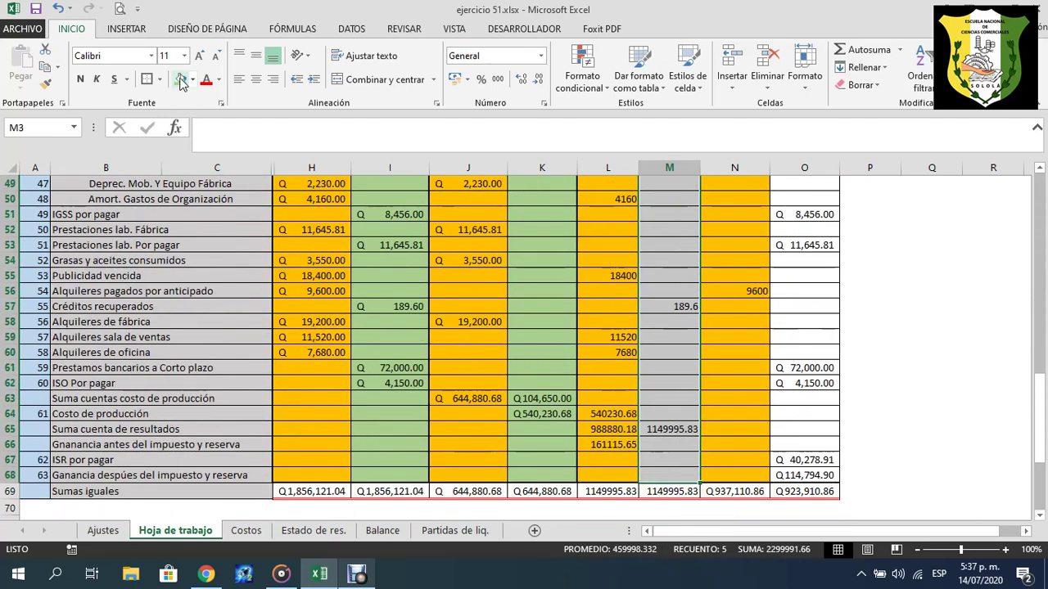
left_click(181, 78)
scroll(784, 212, "up", 16)
left_click_drag(785, 212, 809, 478)
left_click(180, 78)
scroll(463, 268, "up", 16)
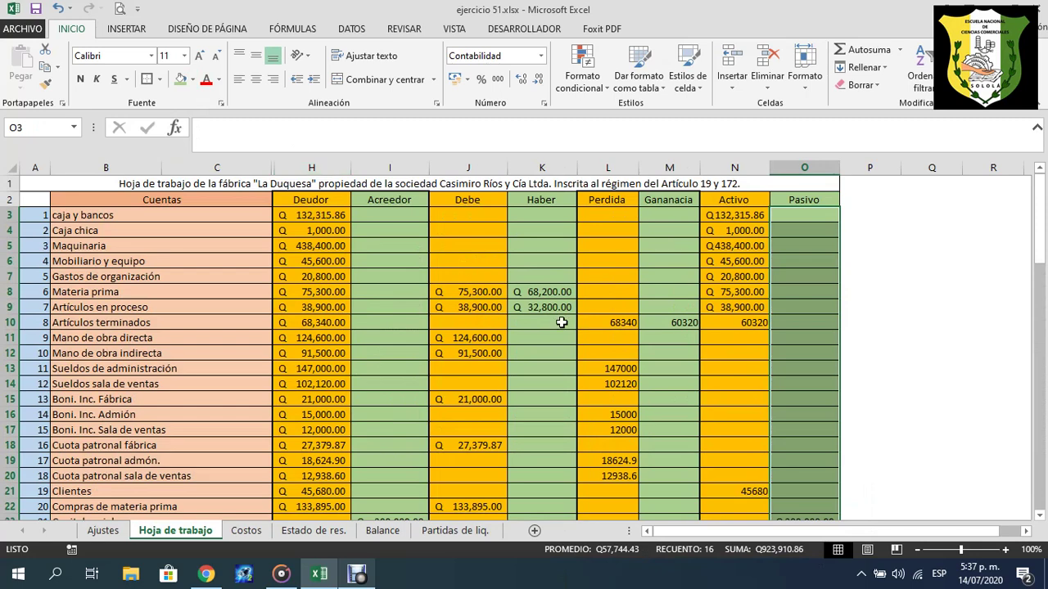
Examine the caja y bancos formula in H3 and the headers of the Debe, Haber, Perdida, Gananacia and Pasivo columns.
left_click(380, 217)
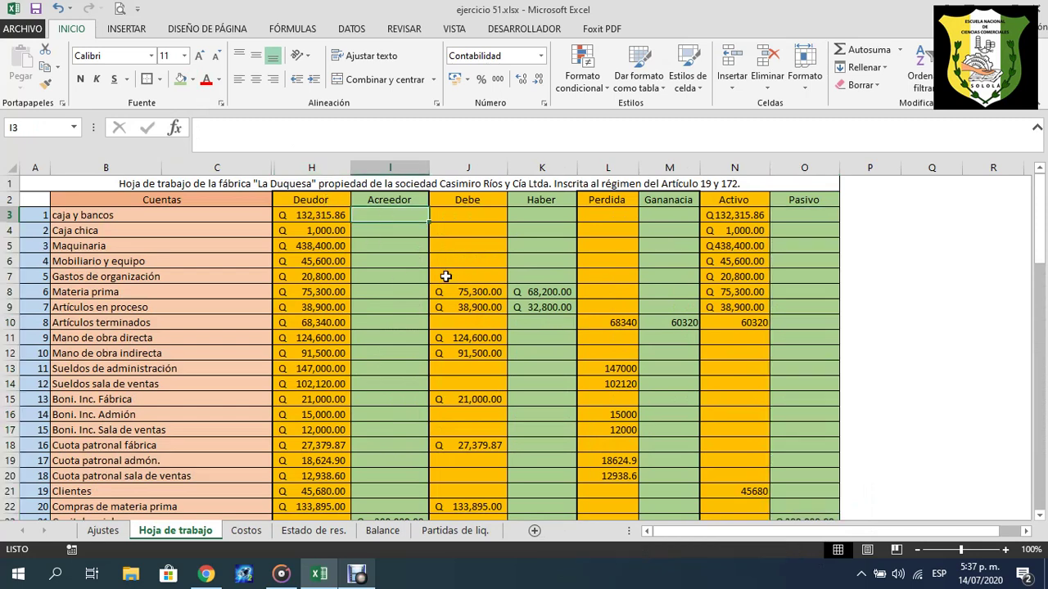
left_click(320, 200)
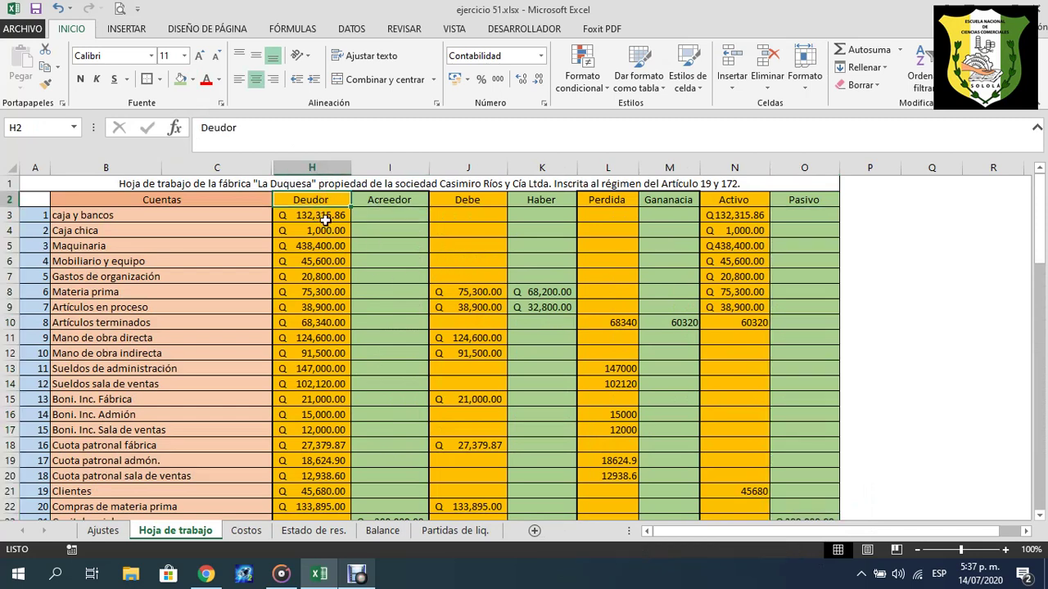
left_click(325, 219)
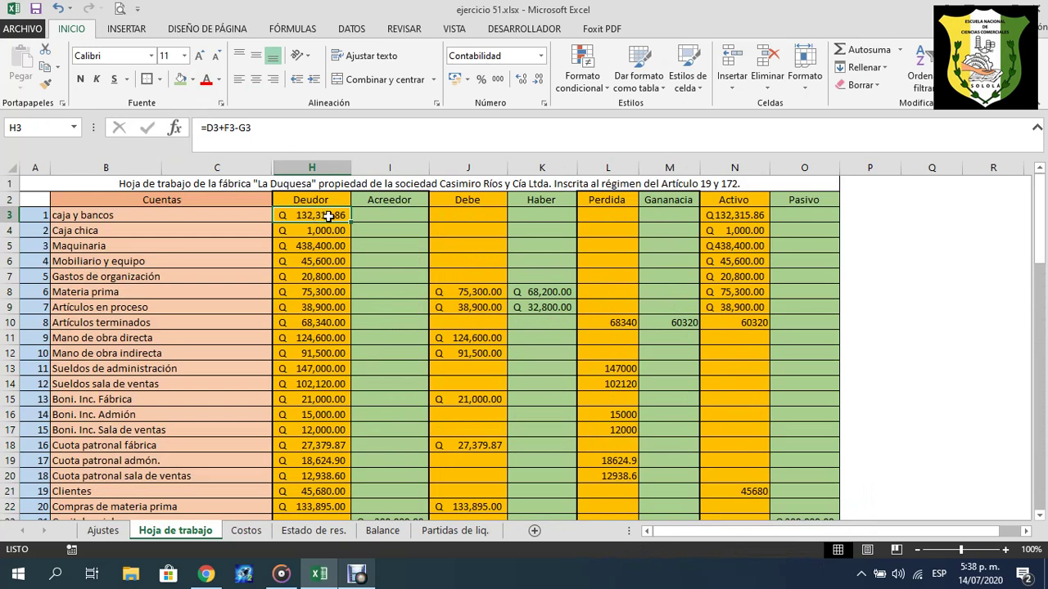
left_click(497, 203)
left_click(553, 203)
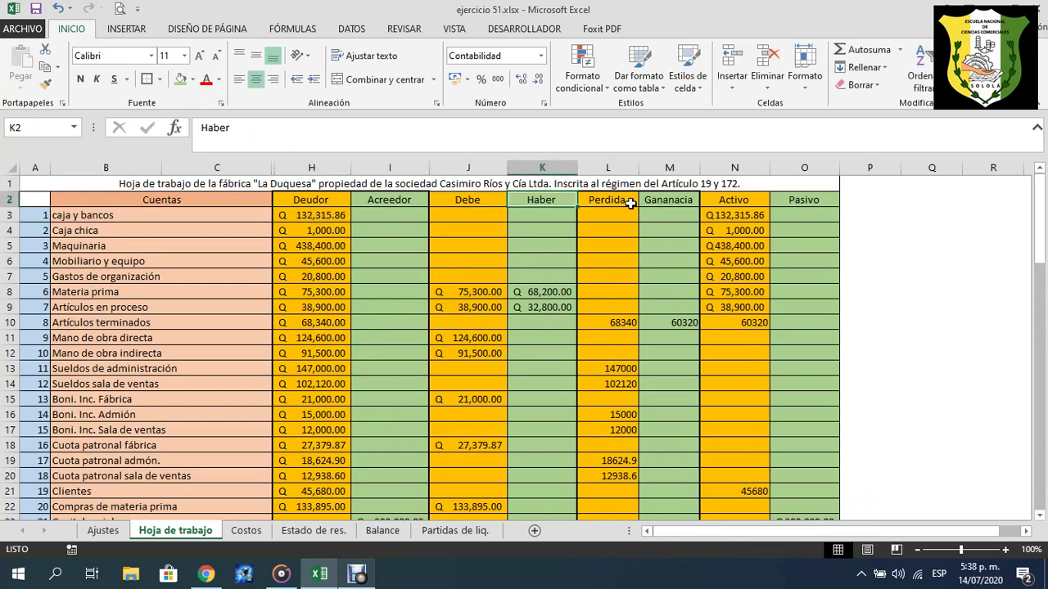
left_click(628, 203)
left_click(685, 201)
left_click(773, 200)
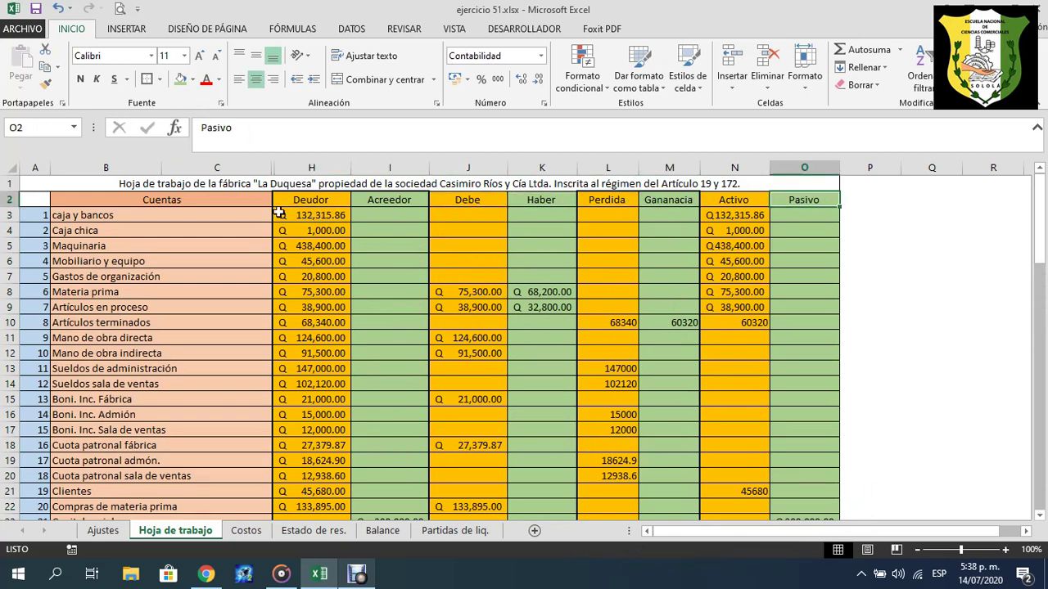
Trace the caja y bancos balance from the Deudor column across Debe and Perdida to its Activo cell N3.
left_click(307, 203)
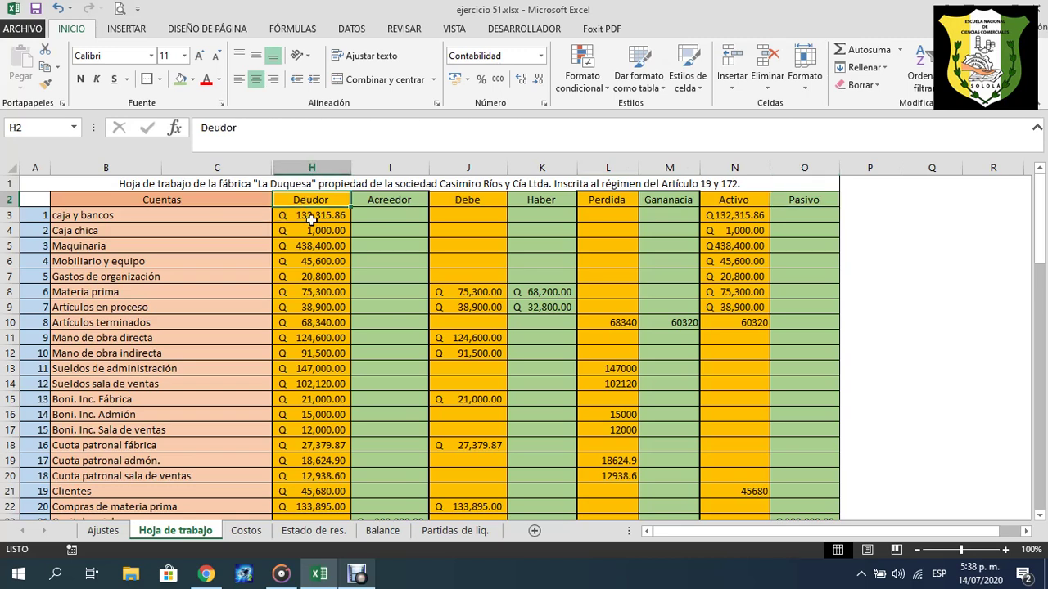
left_click(311, 218)
left_click(470, 214)
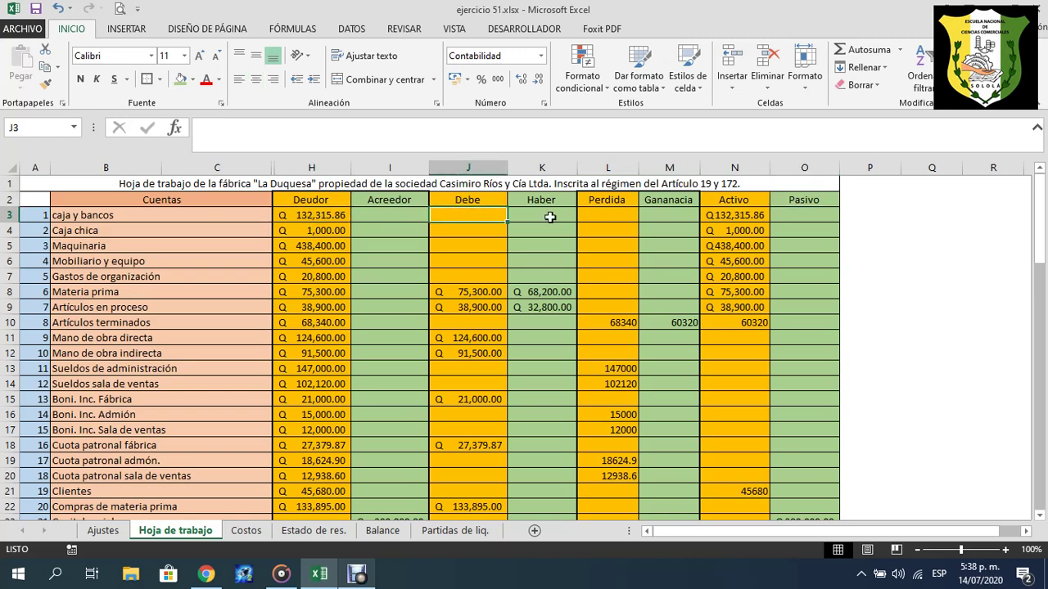
left_click(612, 214)
left_click(740, 214)
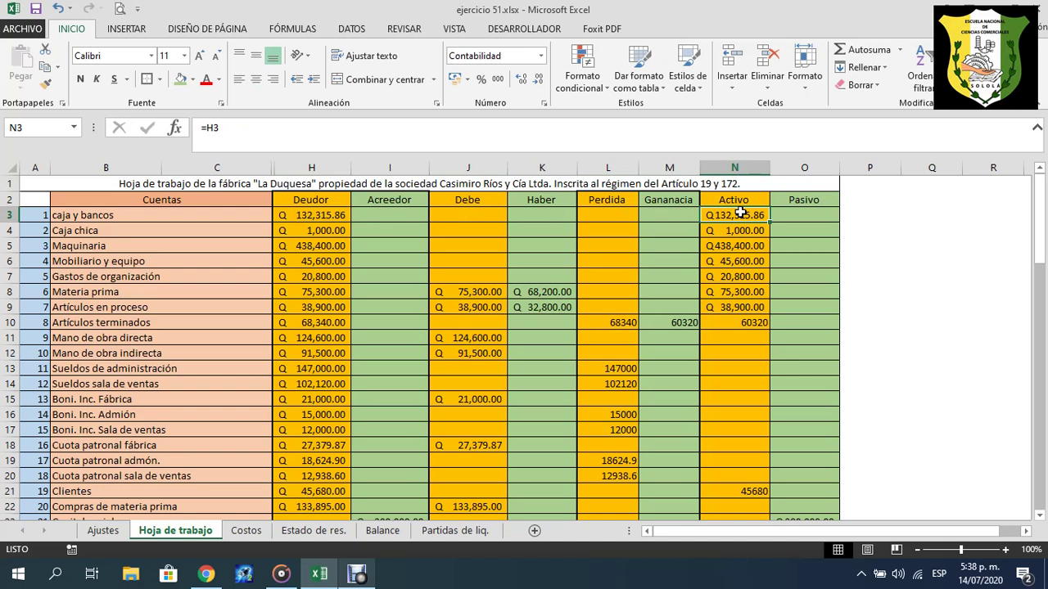
left_click(325, 215)
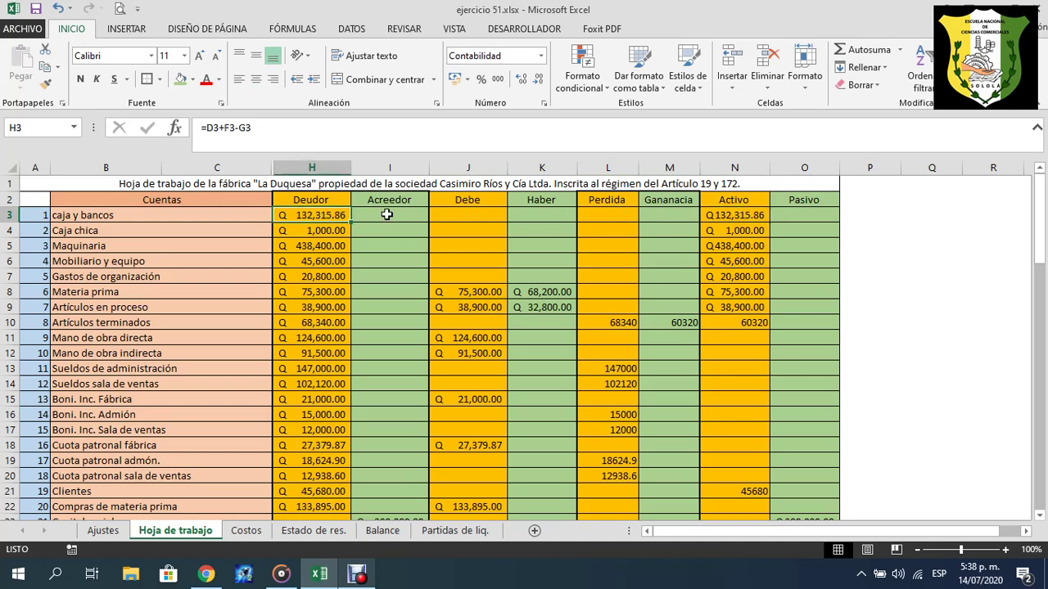
left_click(480, 220)
left_click(338, 215)
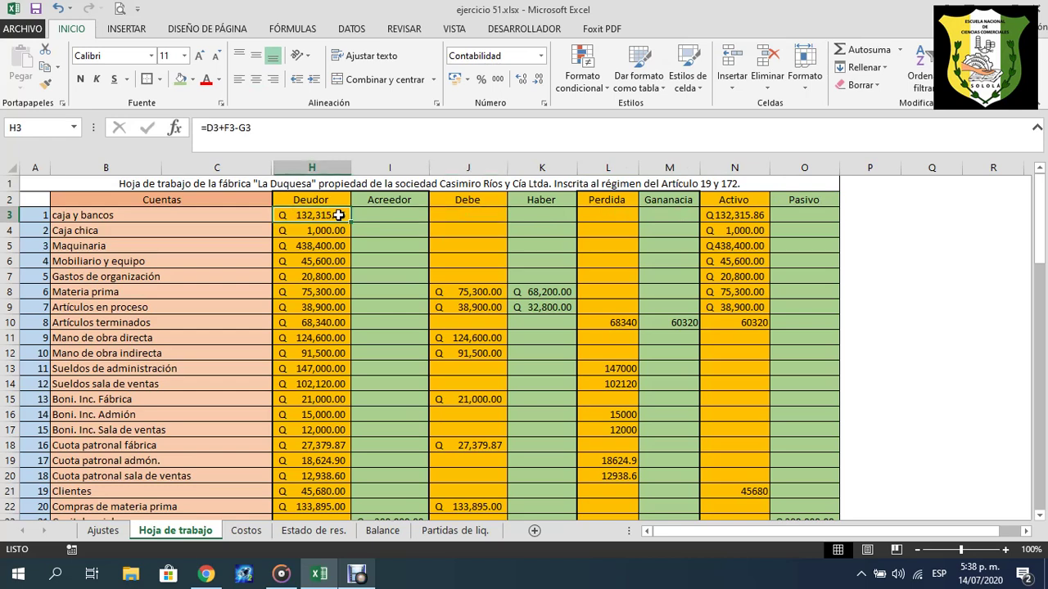
left_click(456, 216)
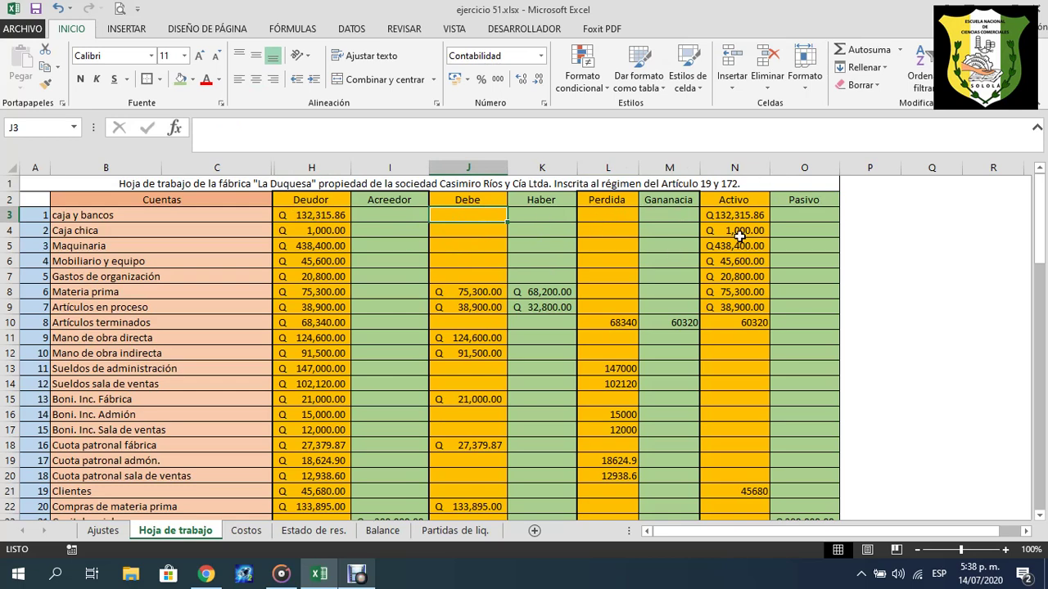
Trace the Caja chica balance from Deudor cell H4 across Debe and Perdida to its Activo cell N4.
left_click(309, 232)
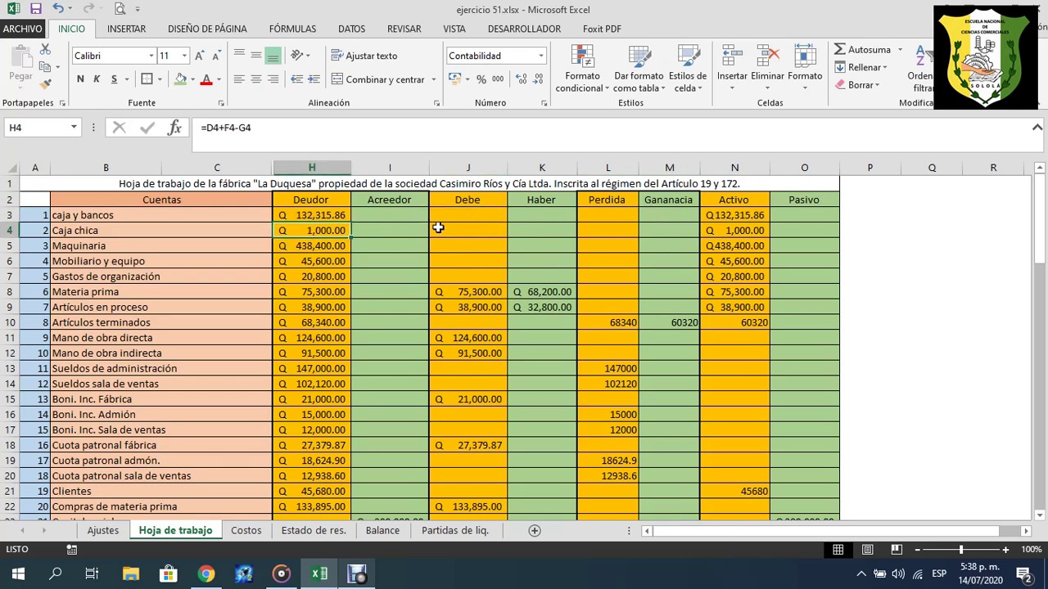
left_click(464, 229)
left_click(593, 230)
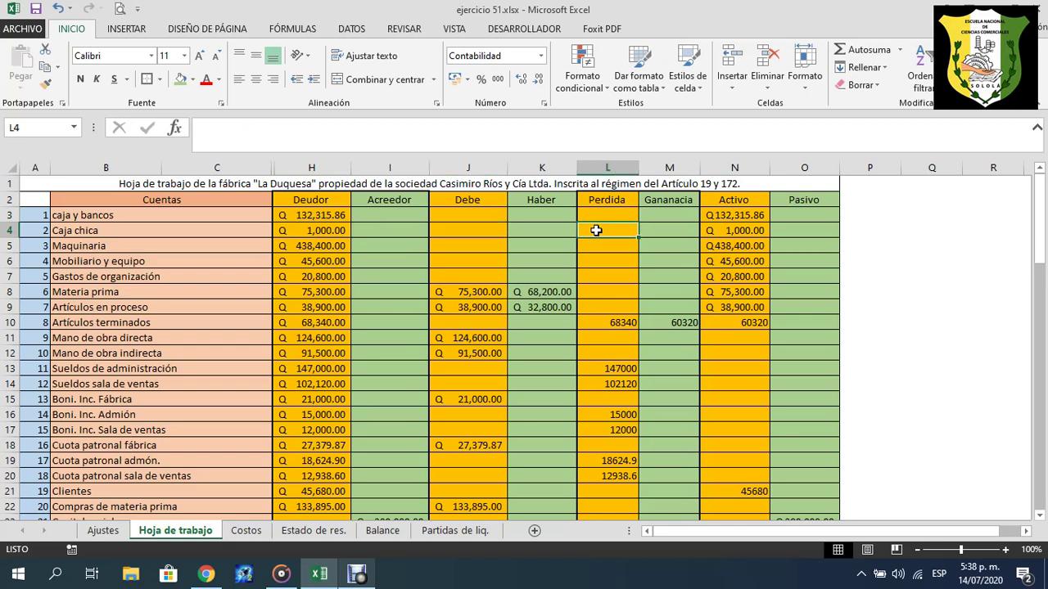
left_click(745, 230)
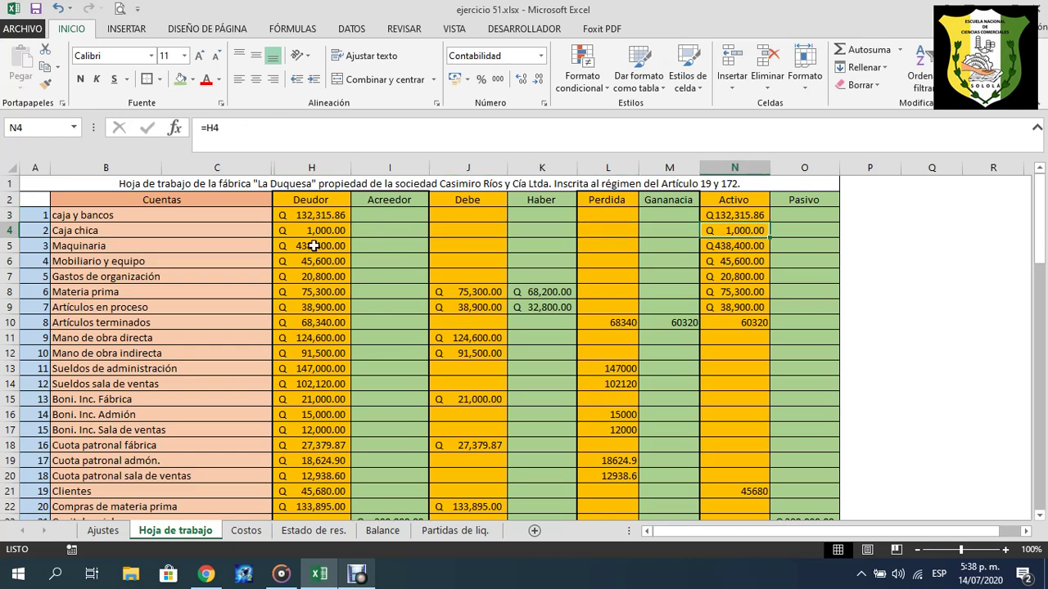
Replace the Materia prima formula in Activo cell N8 with 68200, matching its Haber amount, and compare it with the Debe and Haber cells.
left_click(312, 294)
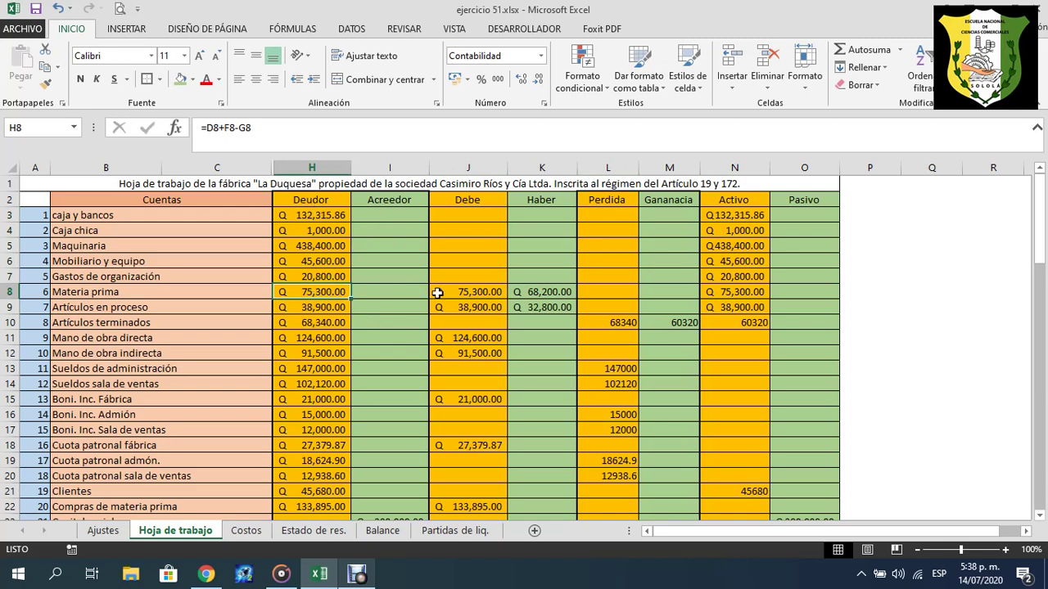
left_click(463, 293)
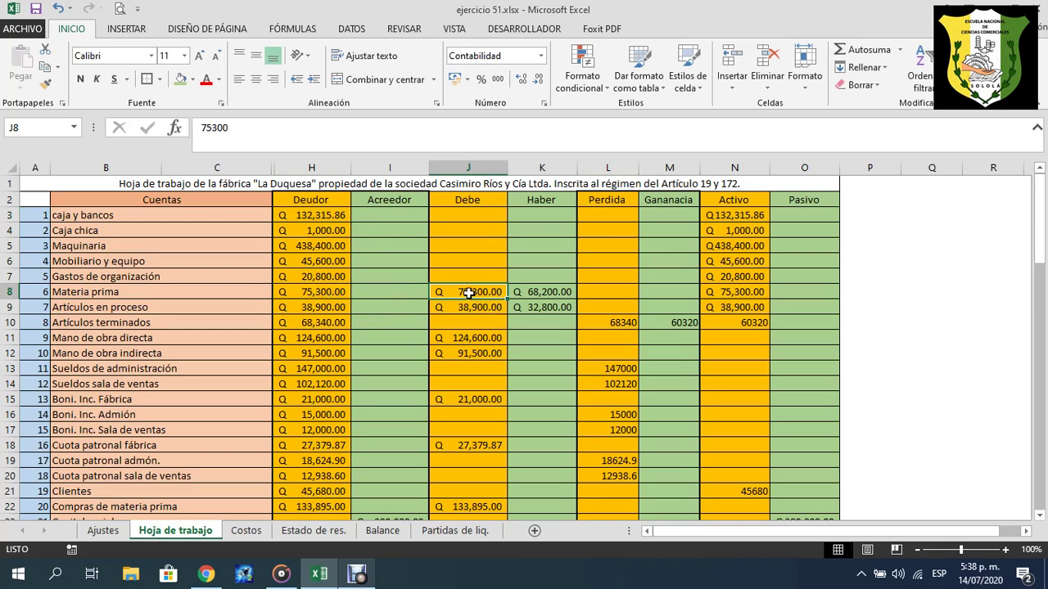
left_click(545, 292)
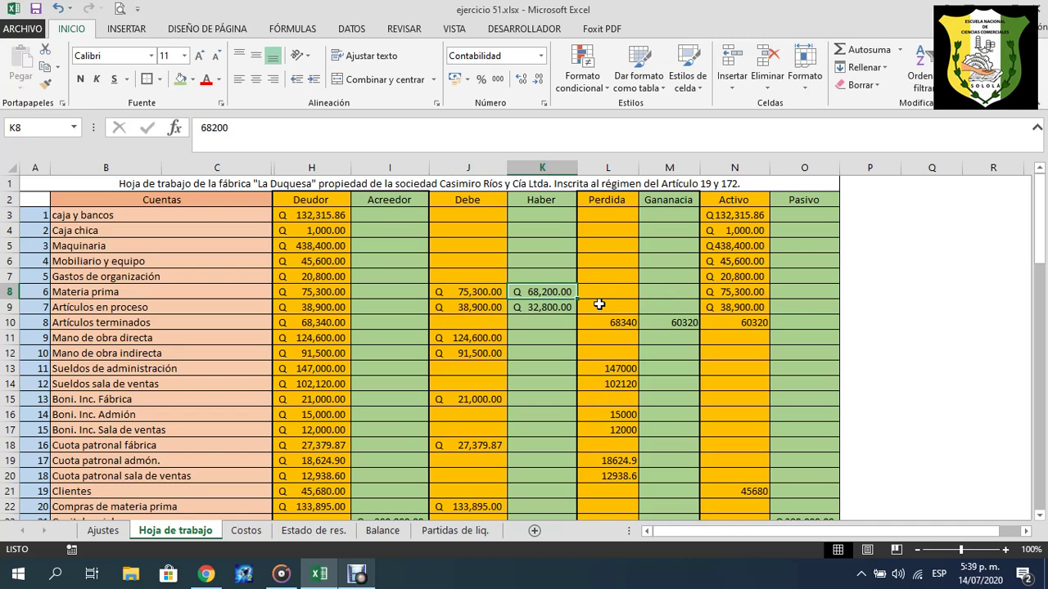
left_click(741, 291)
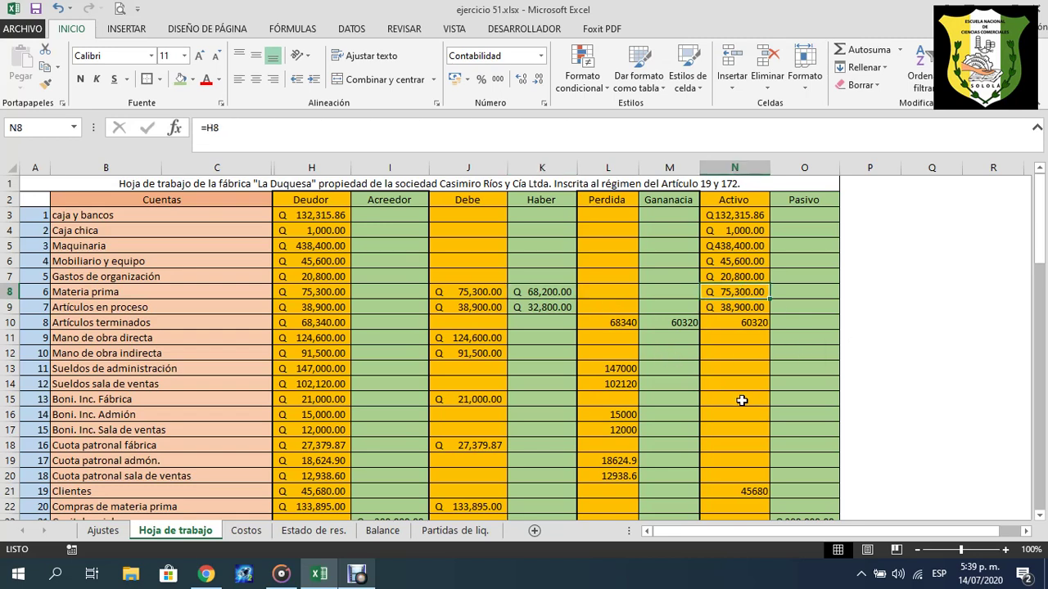
type("68200")
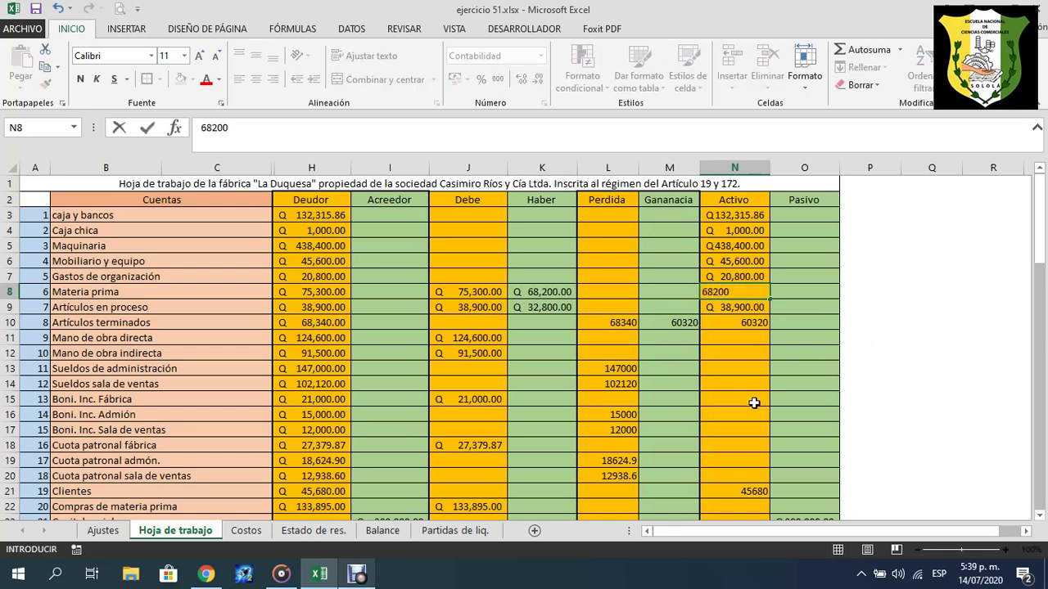
key("Return")
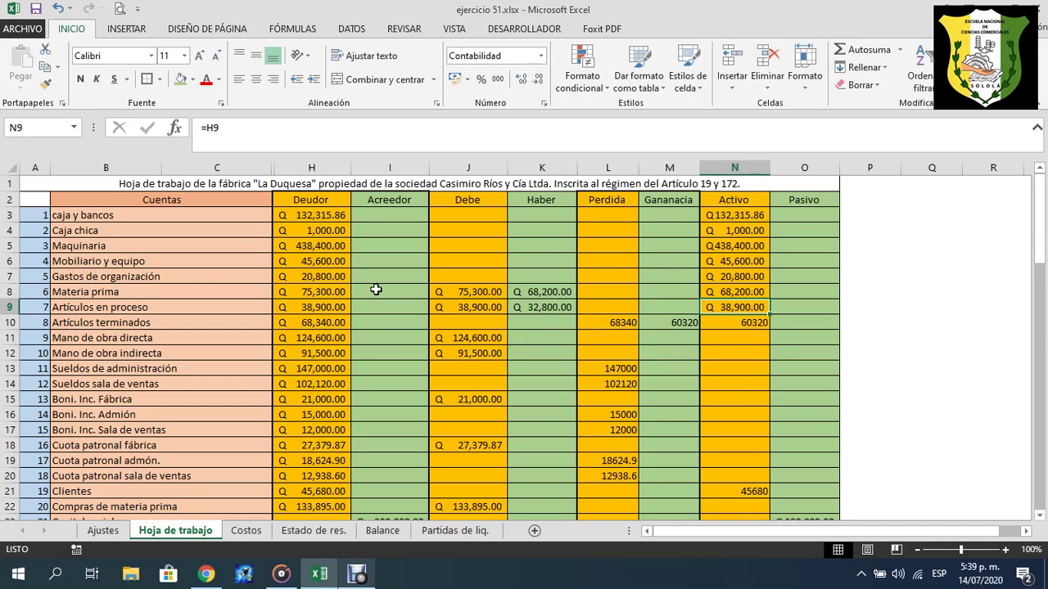
left_click(480, 291)
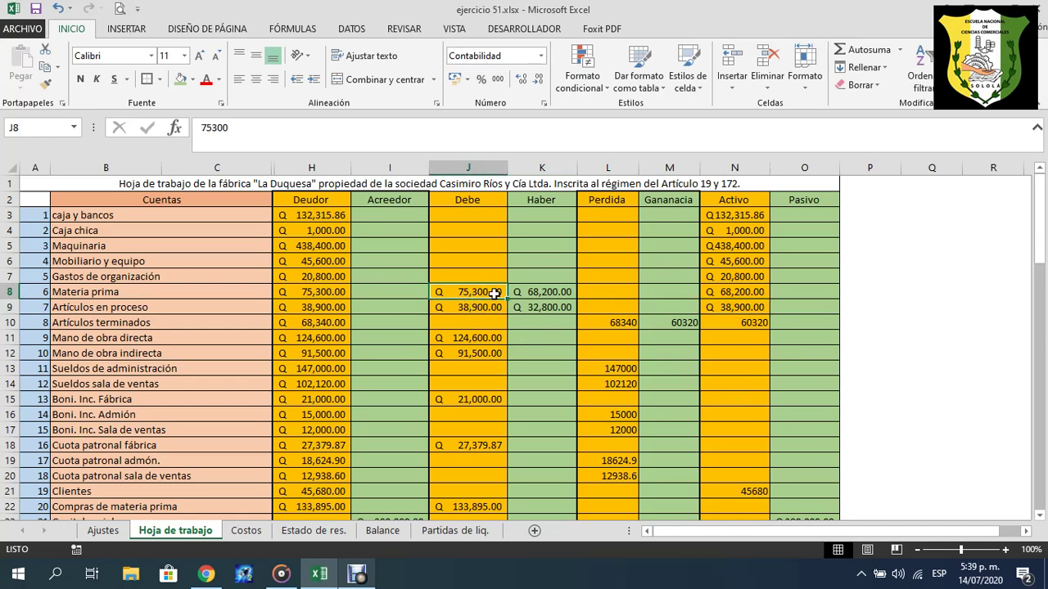
left_click(555, 293)
left_click(745, 294)
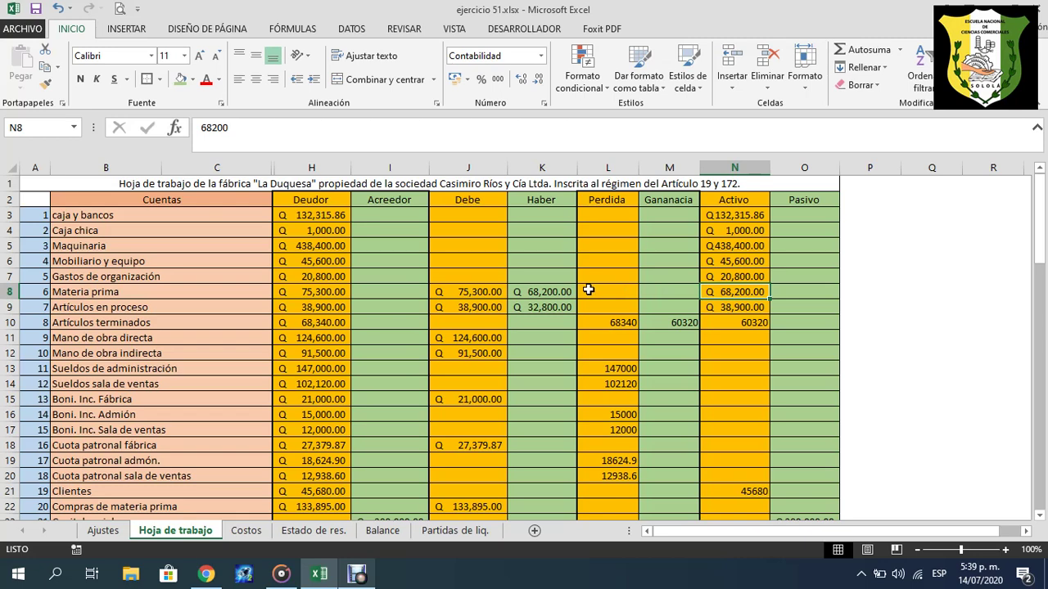
Copy the Artículos en proceso amount from Haber cell K9 into its Activo cell N9.
left_click(324, 307)
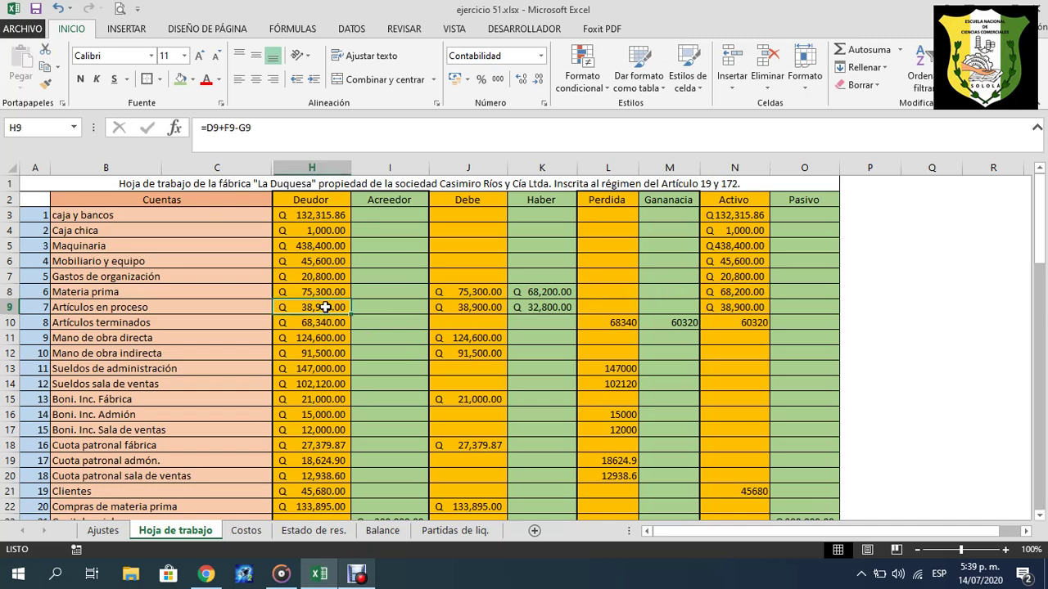
left_click(466, 308)
left_click(545, 306)
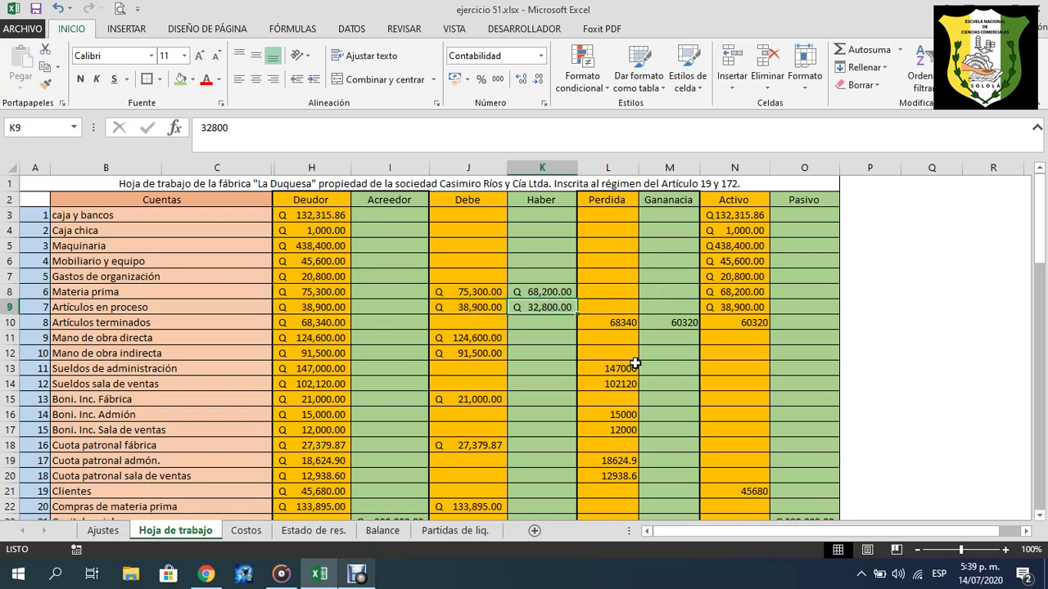
key("ctrl+c")
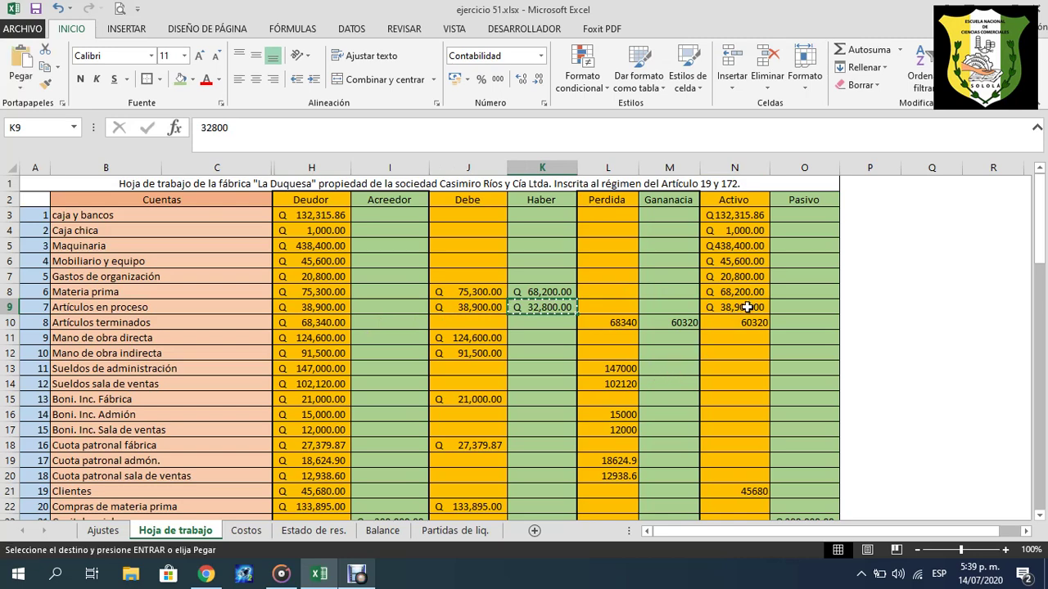
left_click(741, 308)
key("Return")
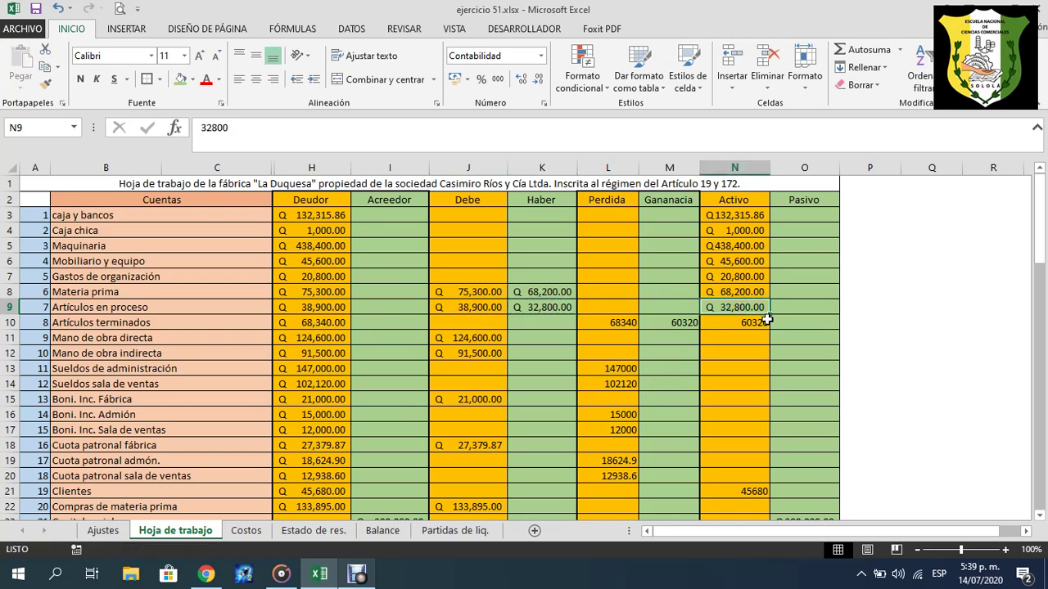
Fill the Artículos en proceso Activo cell N9 with the standard orange used in the rest of its column.
left_click(728, 333)
left_click(734, 309)
left_click(194, 79)
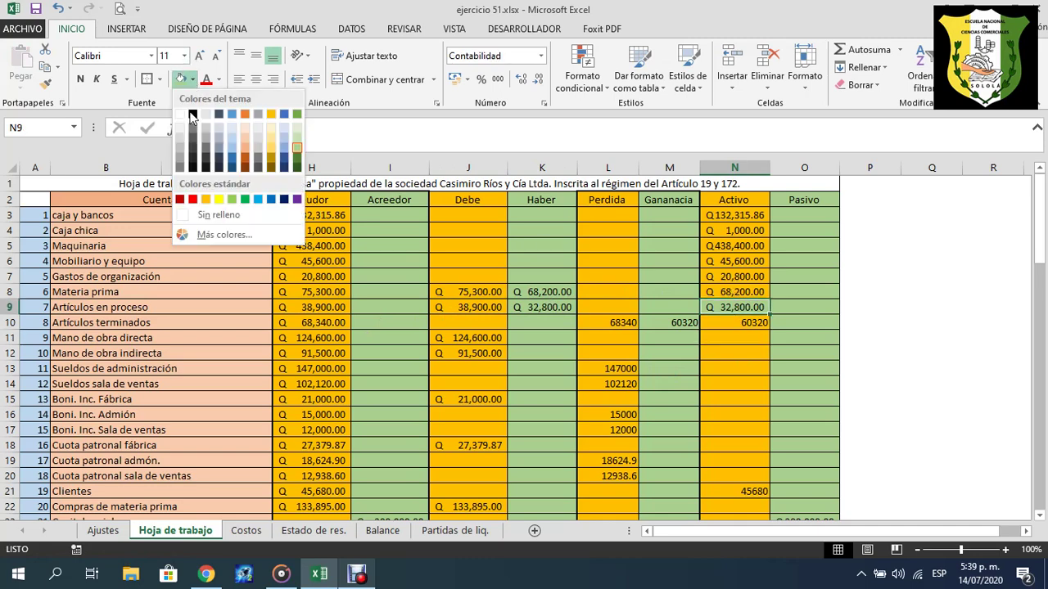
left_click(206, 199)
left_click(754, 374)
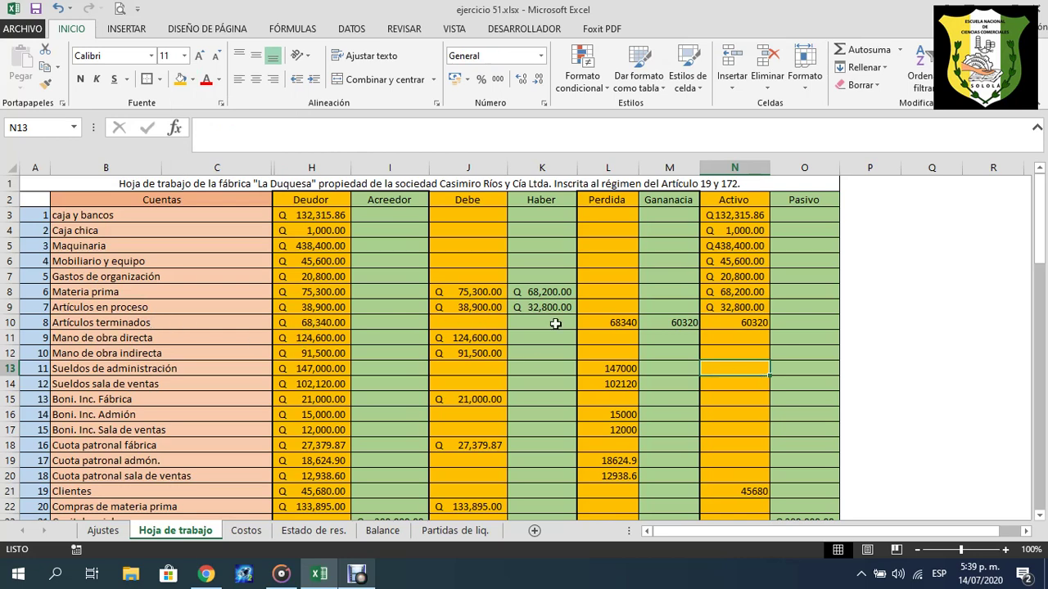
Compare the Artículos terminados amounts in the Perdida, Gananacia and Activo columns of row 10.
left_click(625, 324)
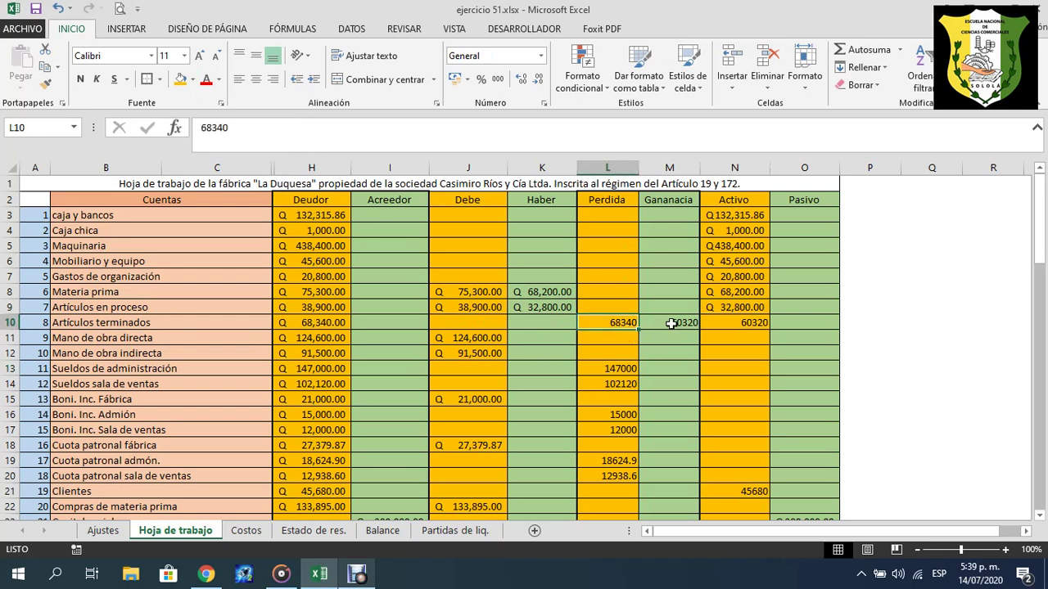
left_click(683, 324)
left_click(741, 324)
left_click(655, 325)
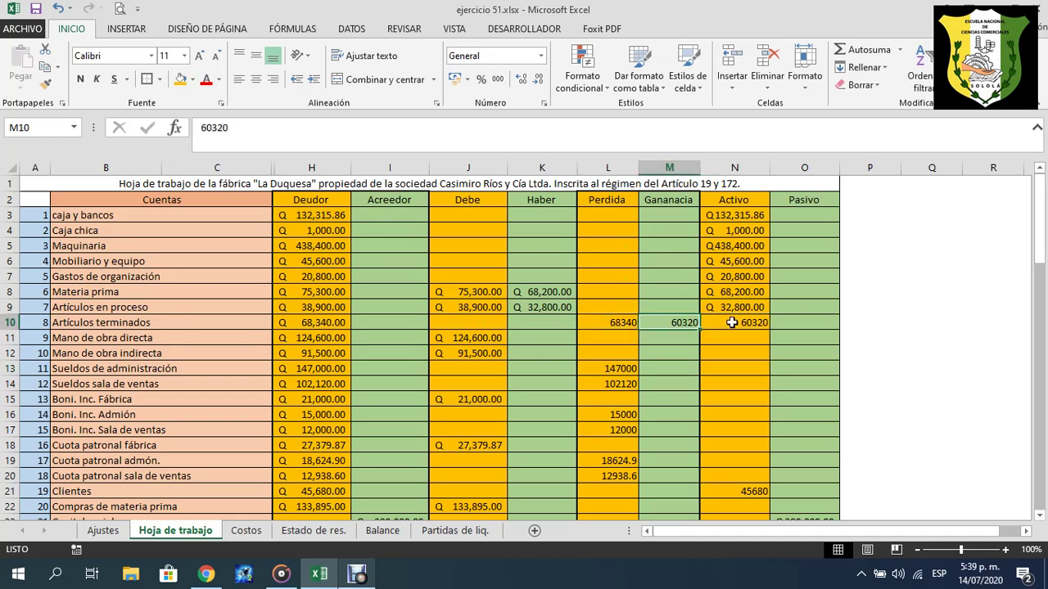
left_click(732, 323)
left_click(658, 322)
left_click(724, 322)
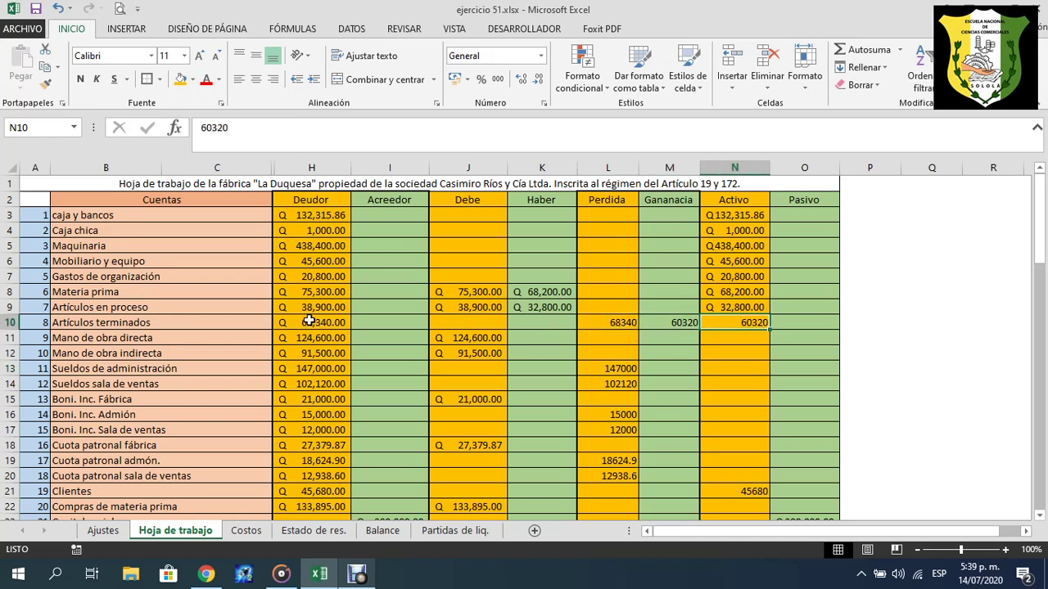
Review how Materia prima and Artículos en proceso run through Debe, Haber and Activo, and Artículos terminados through Perdida, Gananacia and Activo.
left_click(465, 293)
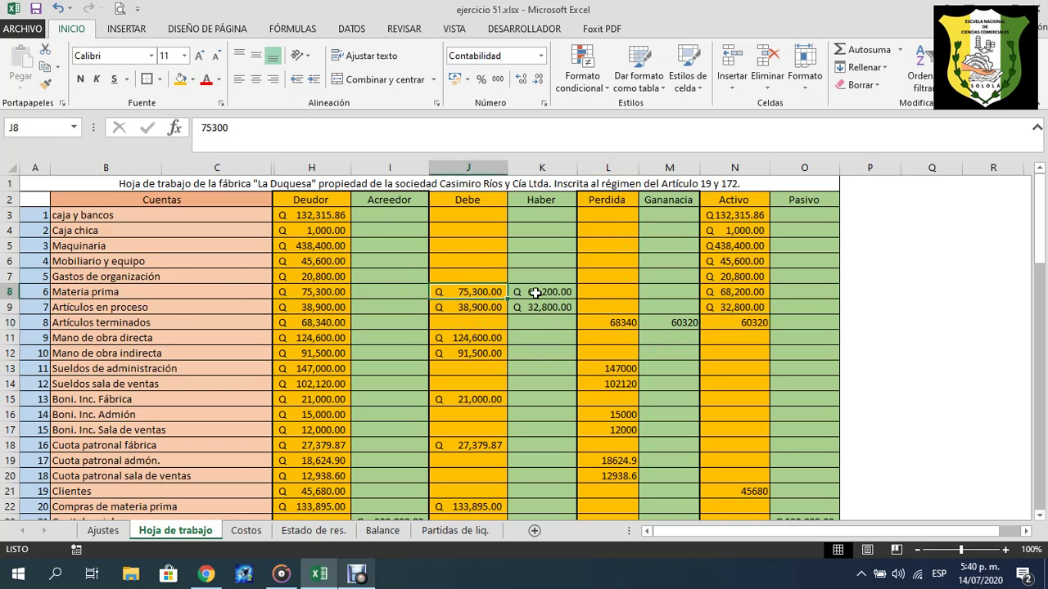
left_click(542, 292)
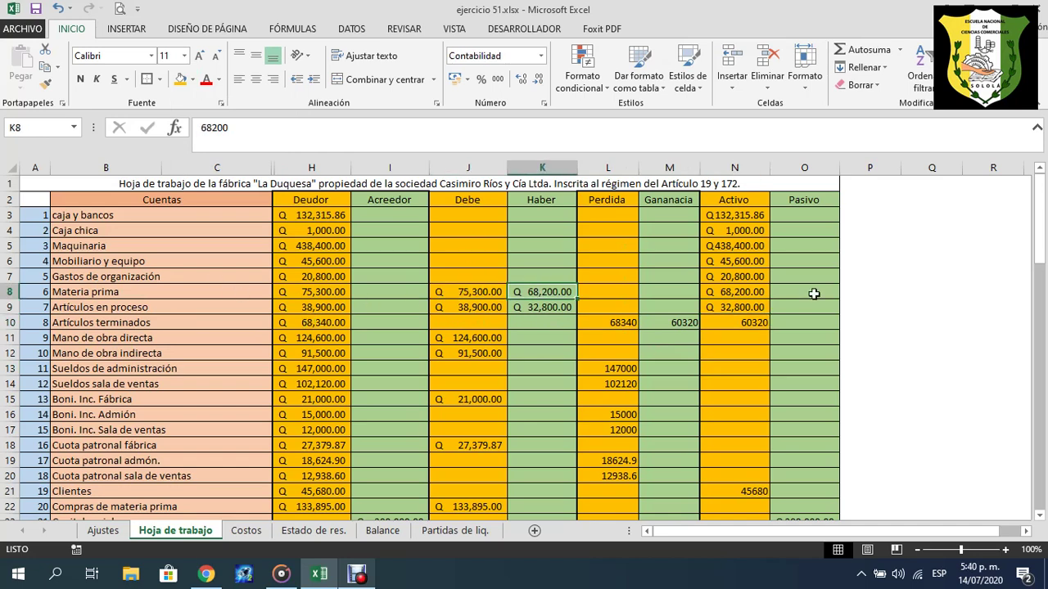
left_click(740, 292)
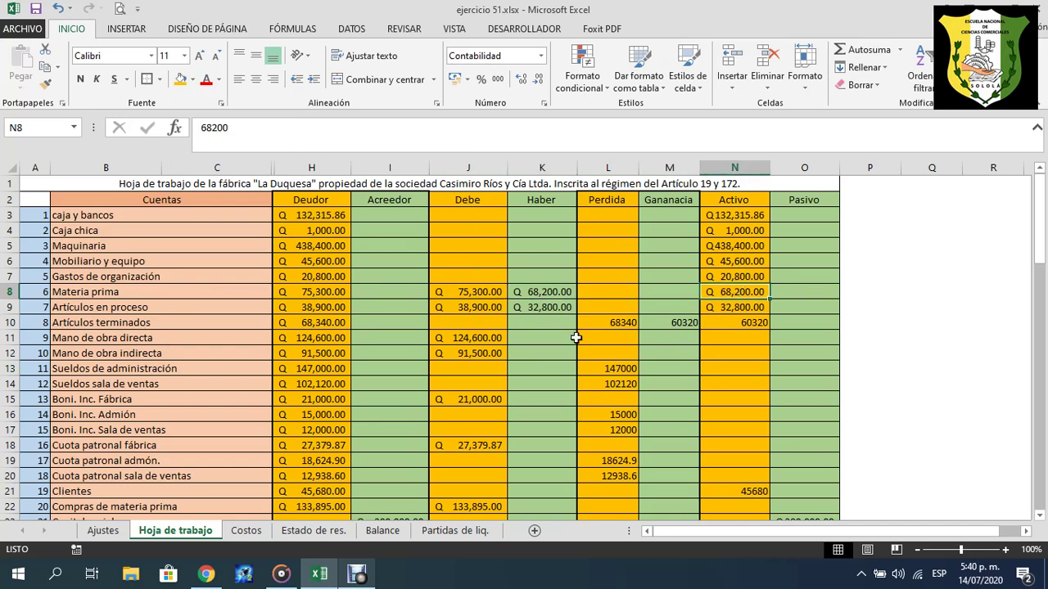
left_click(489, 307)
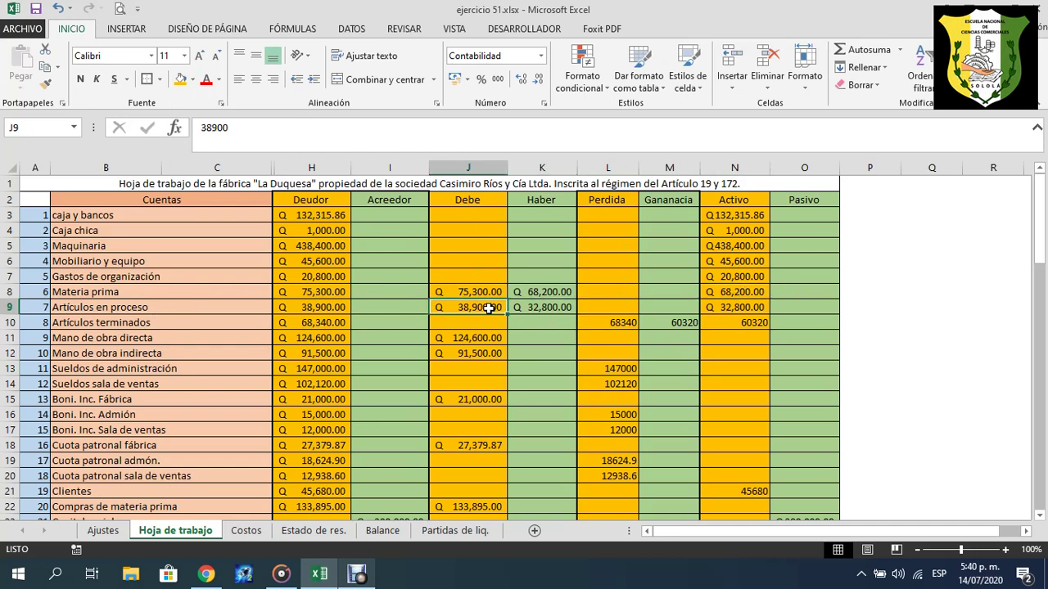
left_click(560, 308)
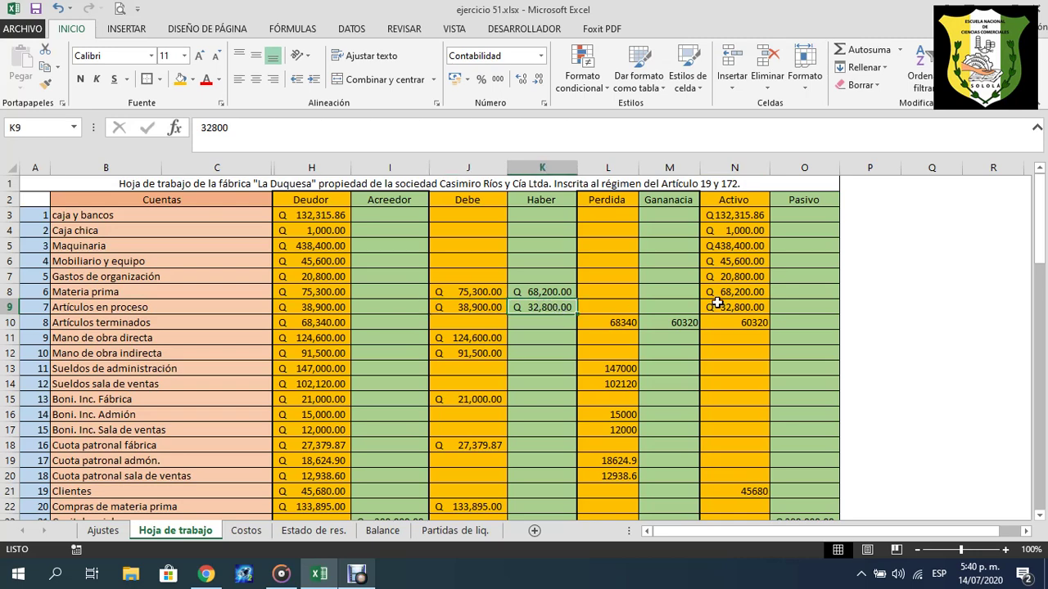
left_click(732, 303)
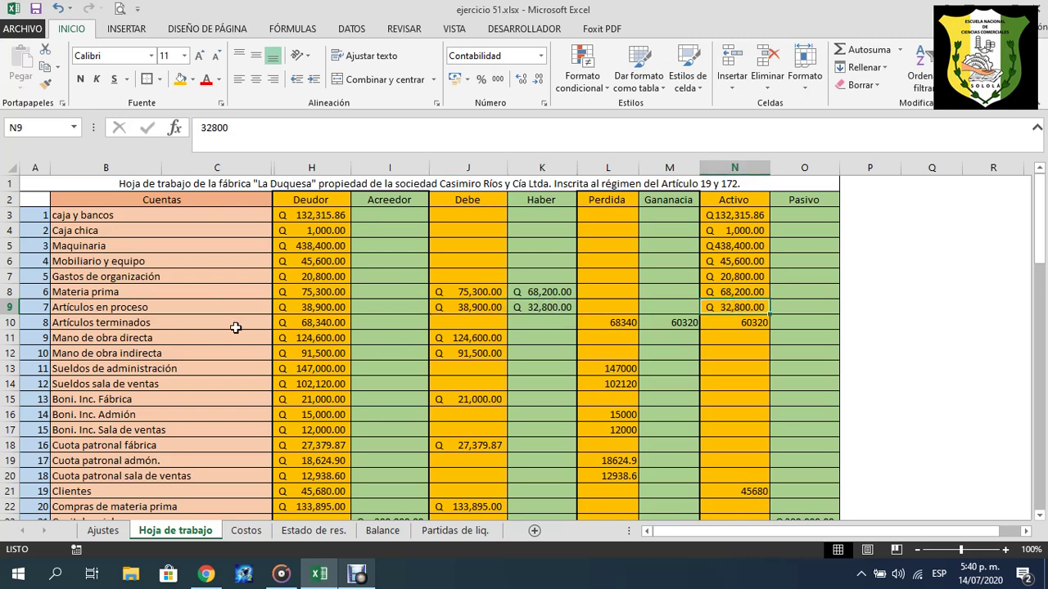
left_click(601, 322)
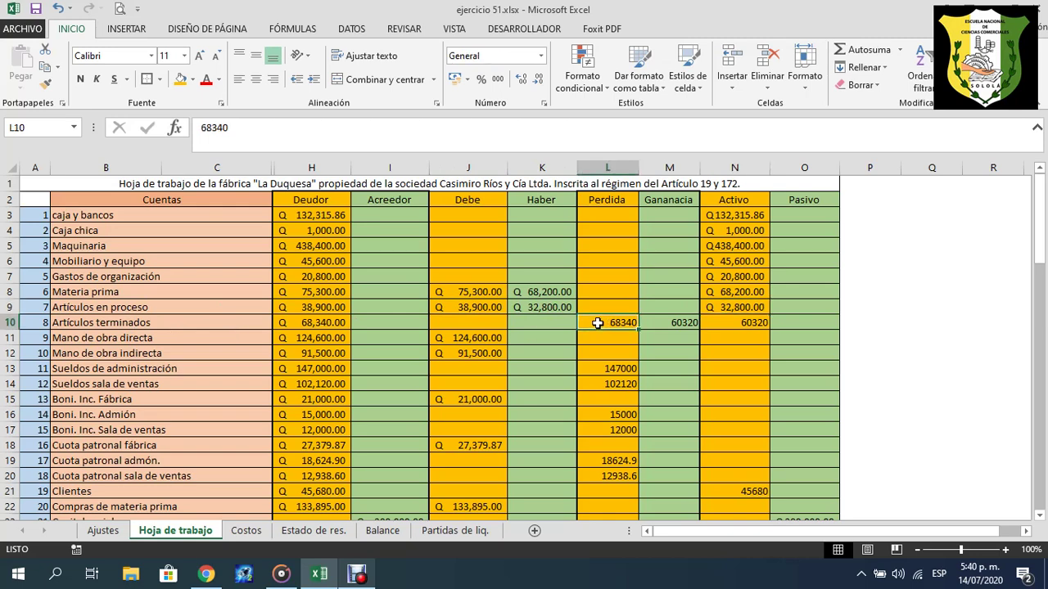
left_click(655, 323)
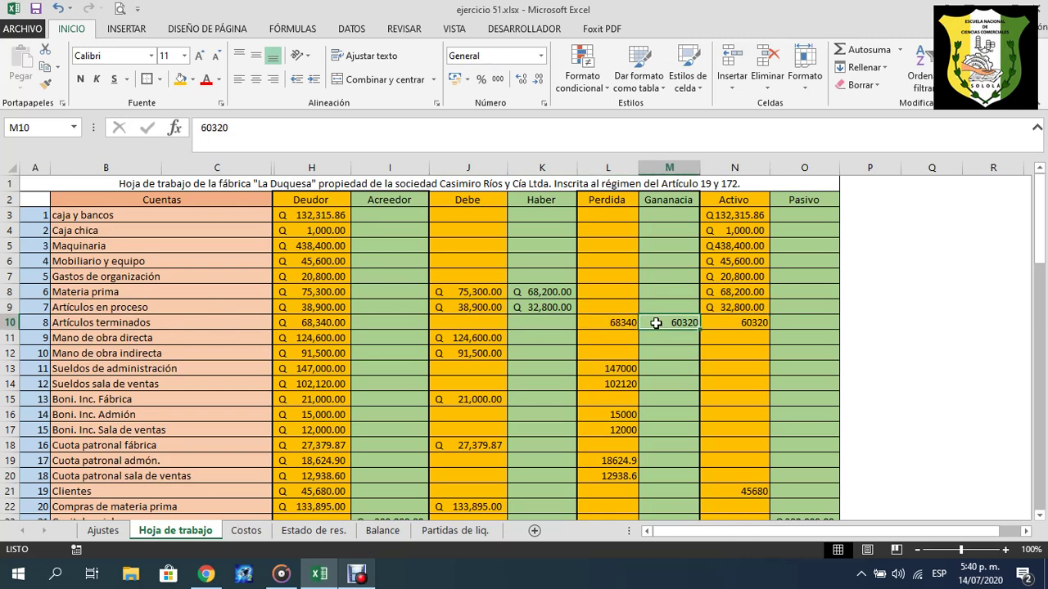
left_click(731, 322)
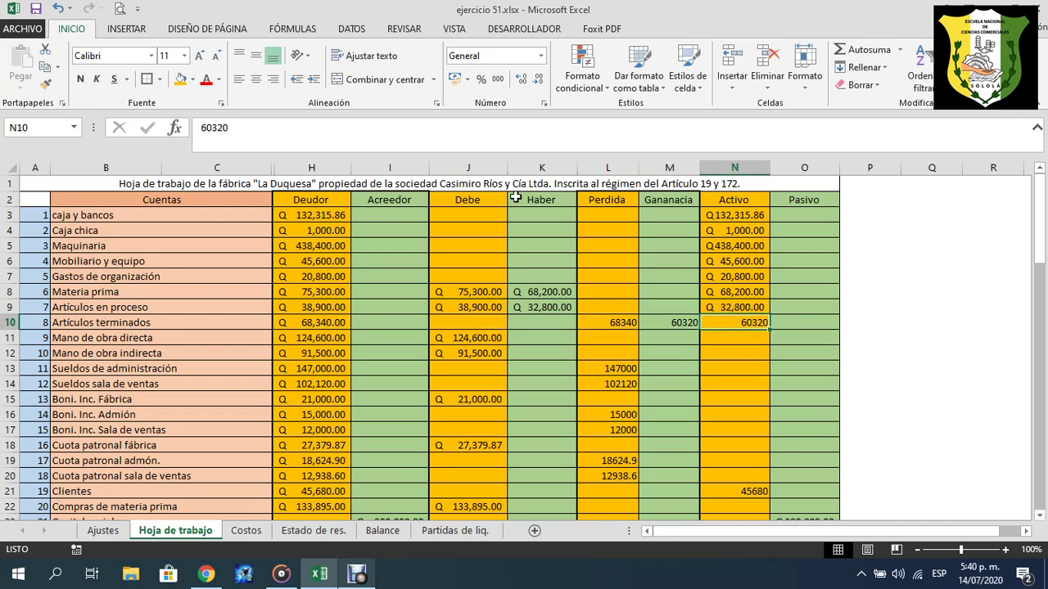
Trace the production cost amounts in the Debe column, from Mano de obra directa through Cuota patronal fábrica to Compras de materia prima.
left_click(477, 204)
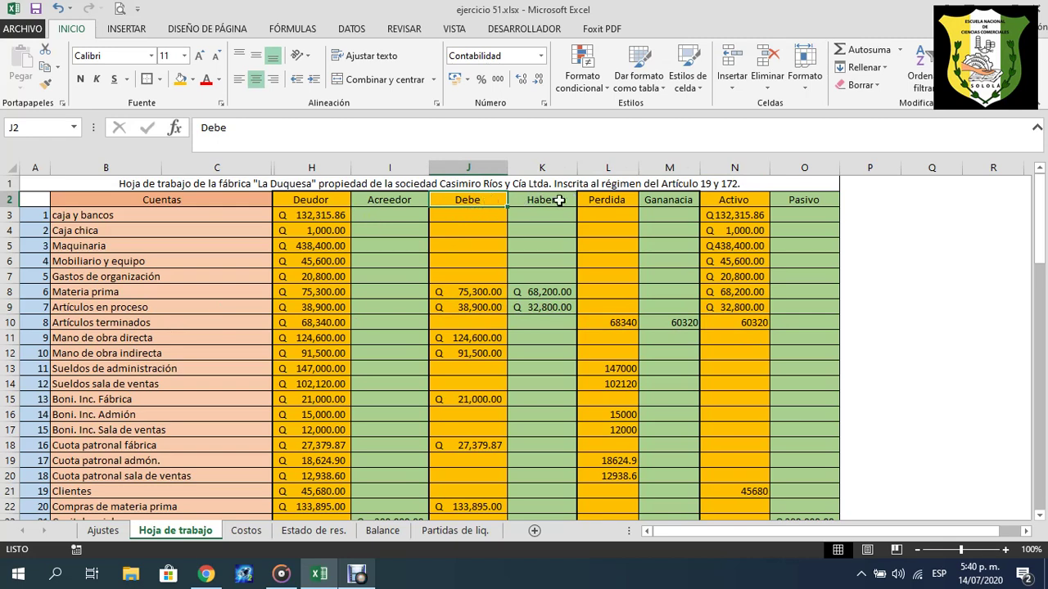
left_click(486, 340)
left_click(481, 357)
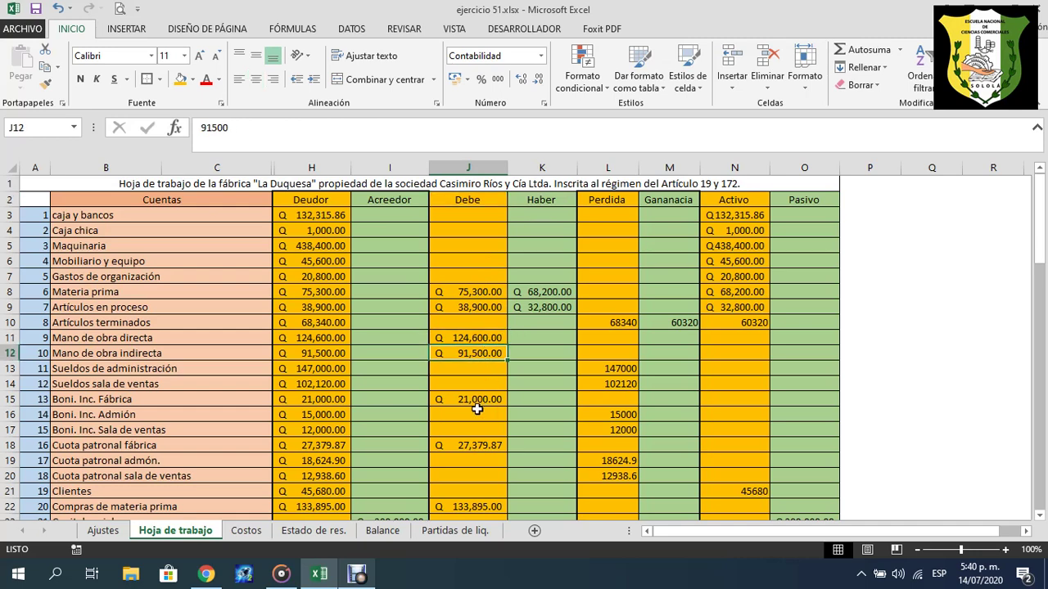
left_click(478, 410)
left_click(480, 399)
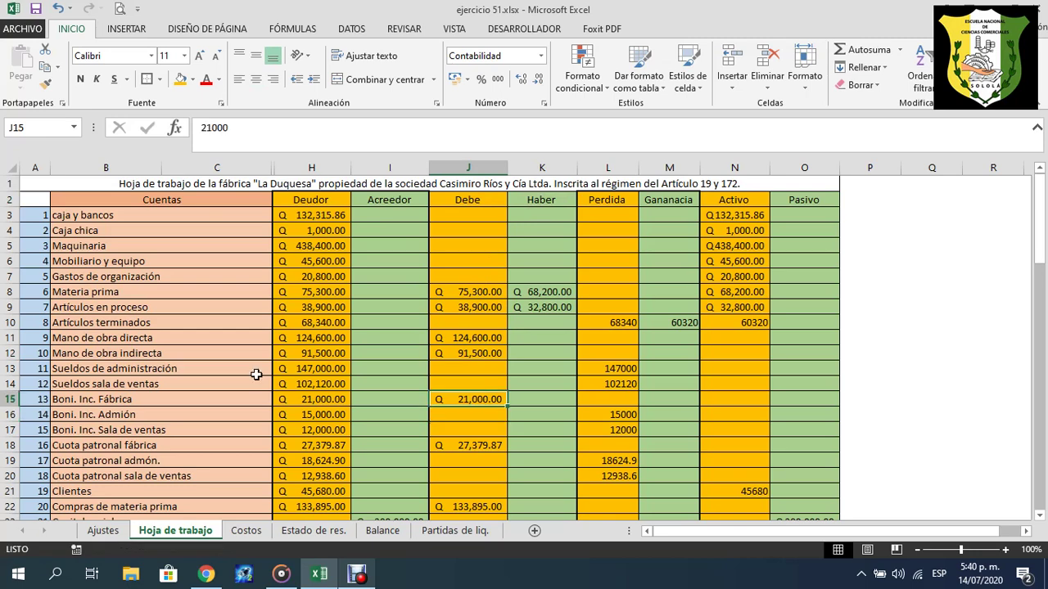
left_click(126, 400)
left_click(463, 399)
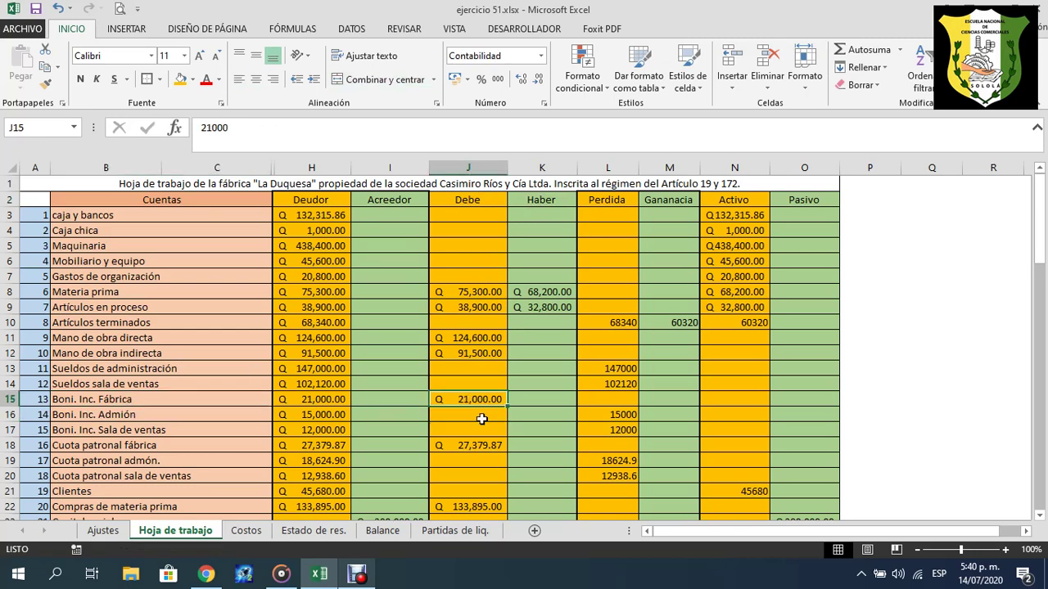
left_click(205, 446)
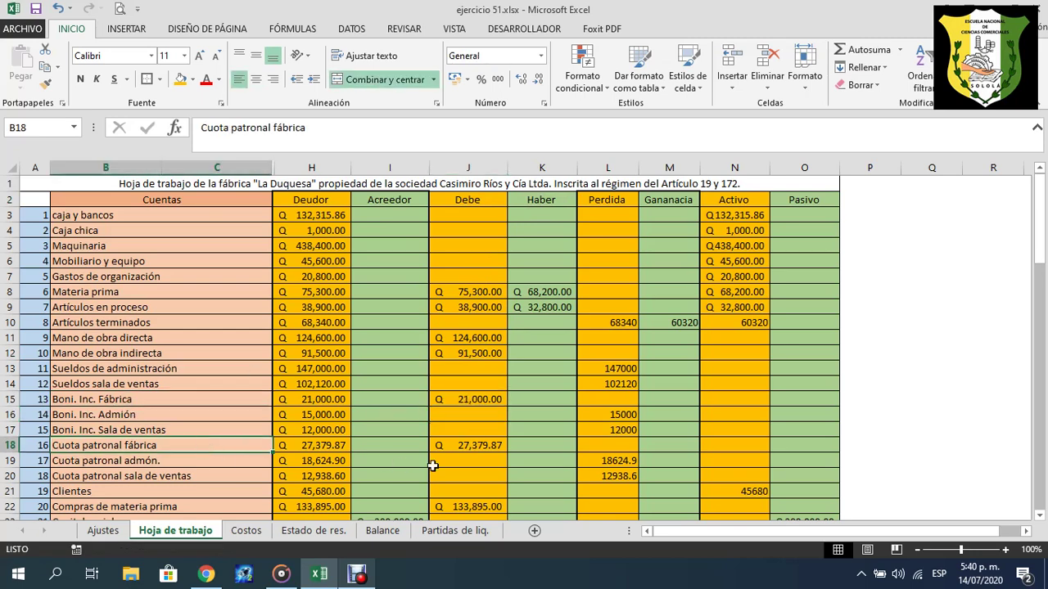
left_click(482, 445)
scroll(487, 449, "down", 3)
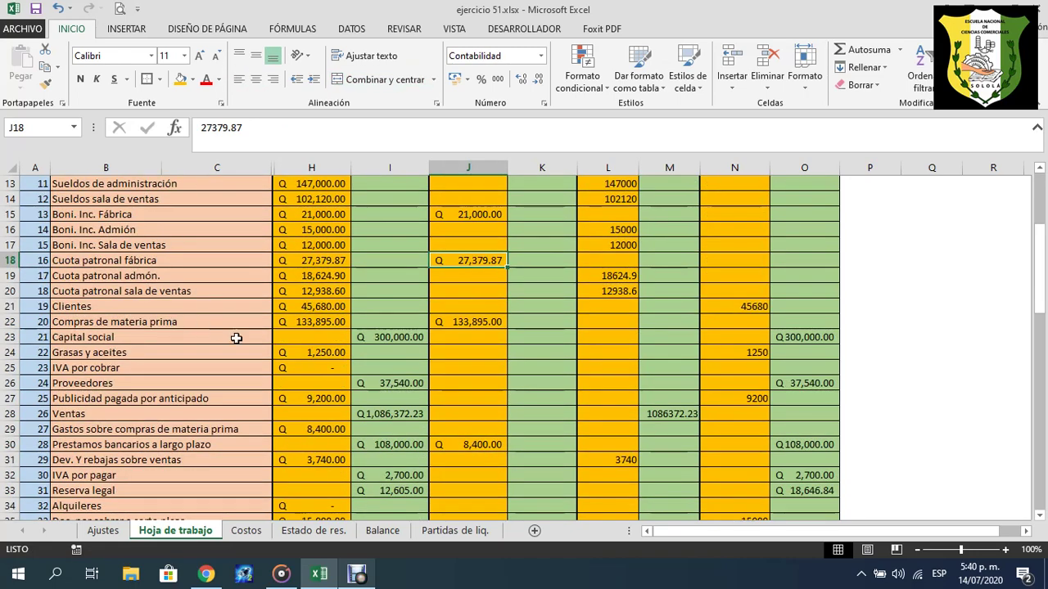
left_click(487, 321)
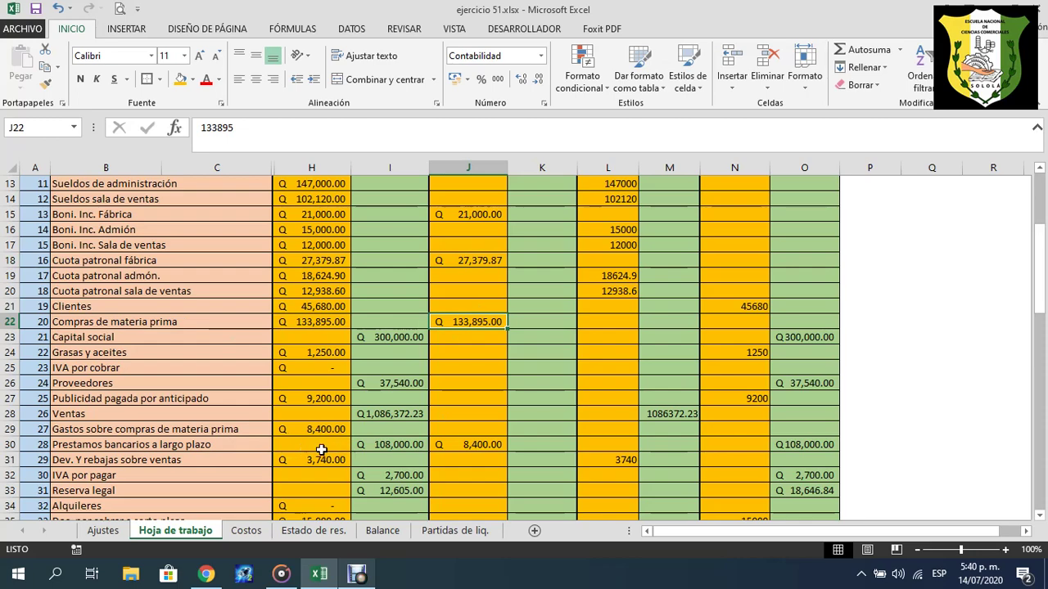
Clear the Debe amount in cell J30 of the Prestamos bancarios a largo plazo row.
scroll(612, 422, "up", 4)
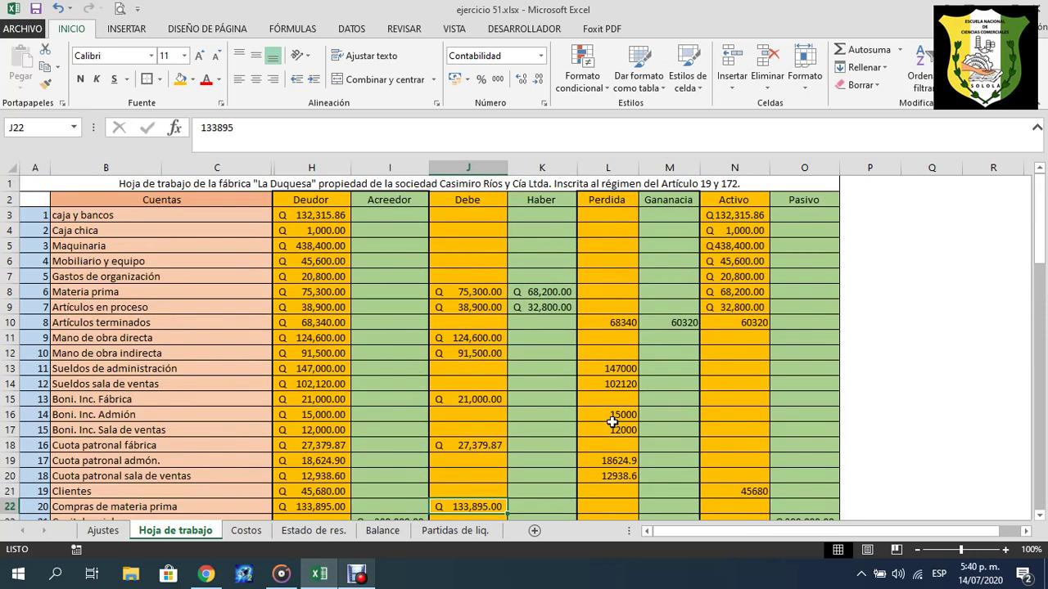
scroll(491, 451, "down", 4)
left_click(484, 447)
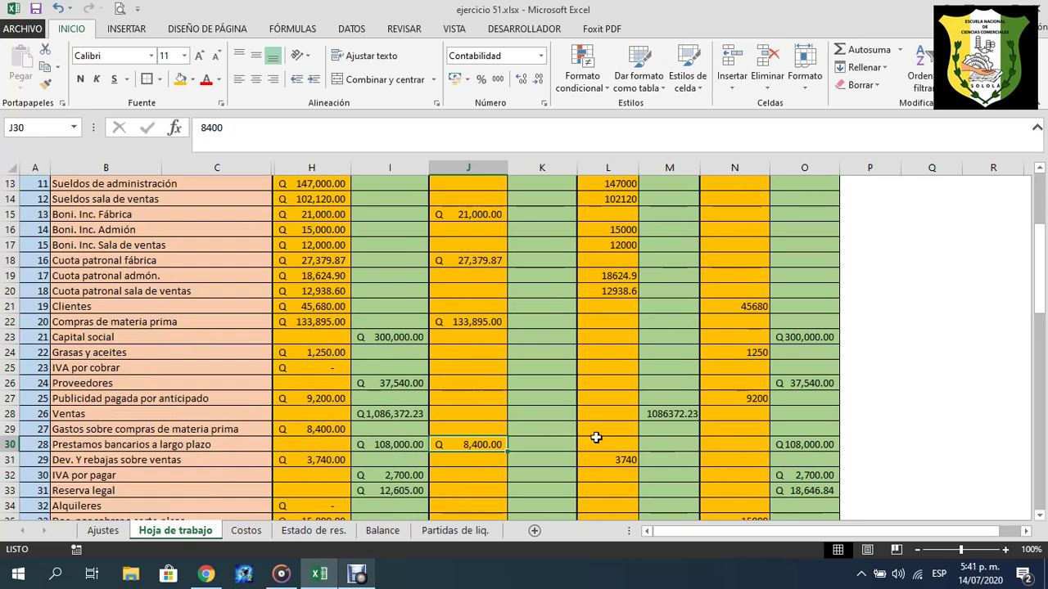
key("Delete")
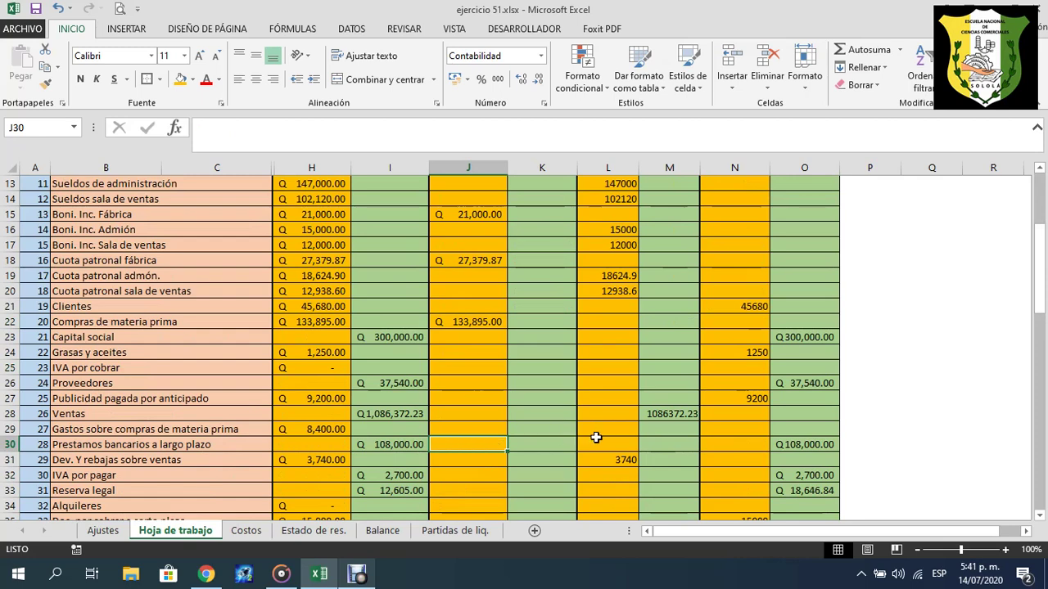
left_click(535, 442)
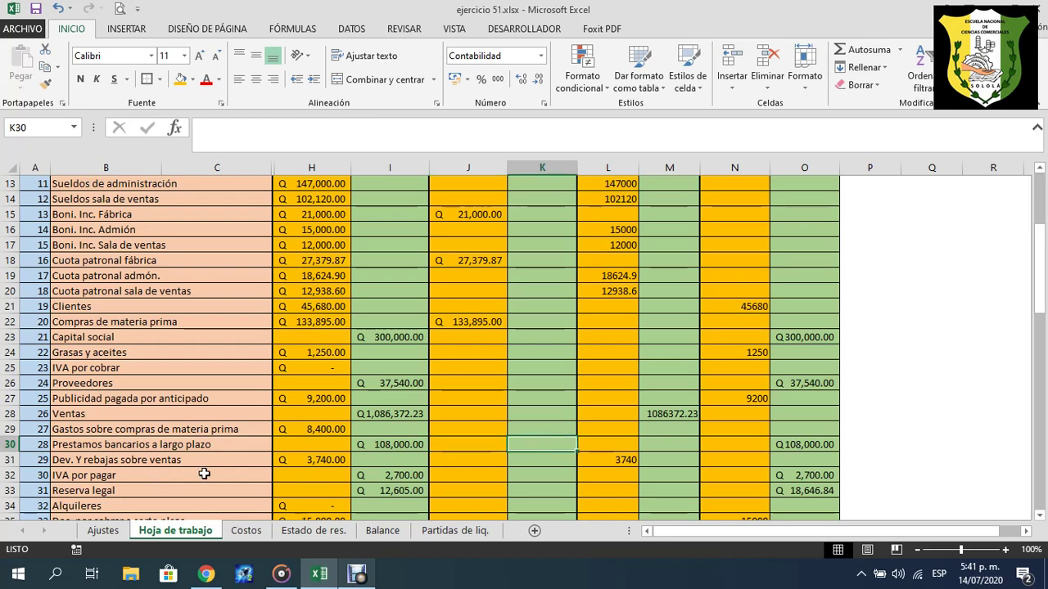
Check how Deprec. Acum. Maquinaria in row 36 is carried to the Pasivo column.
scroll(516, 451, "down", 2)
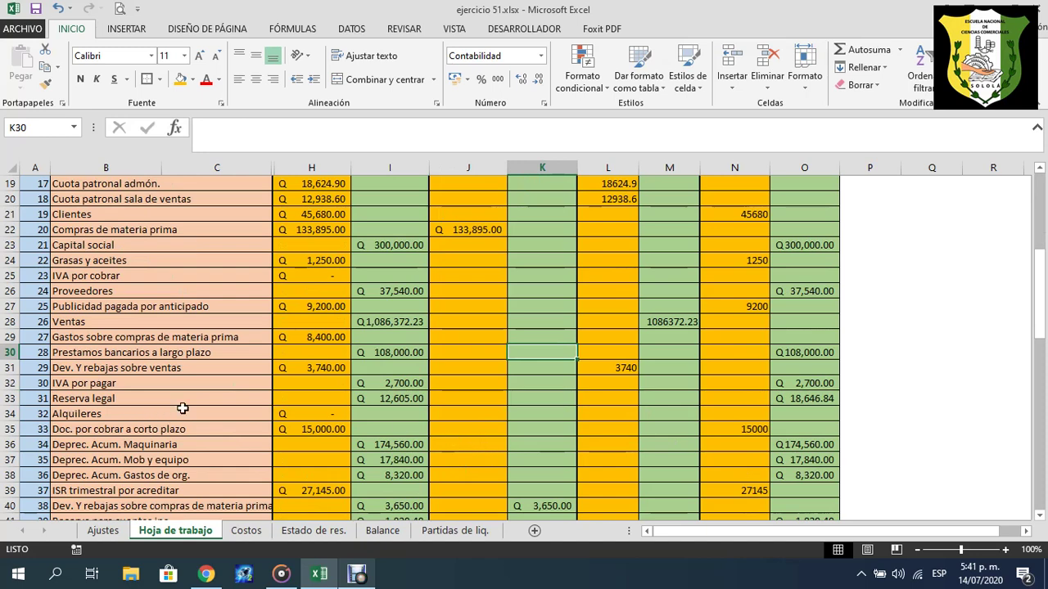
scroll(524, 394, "down", 2)
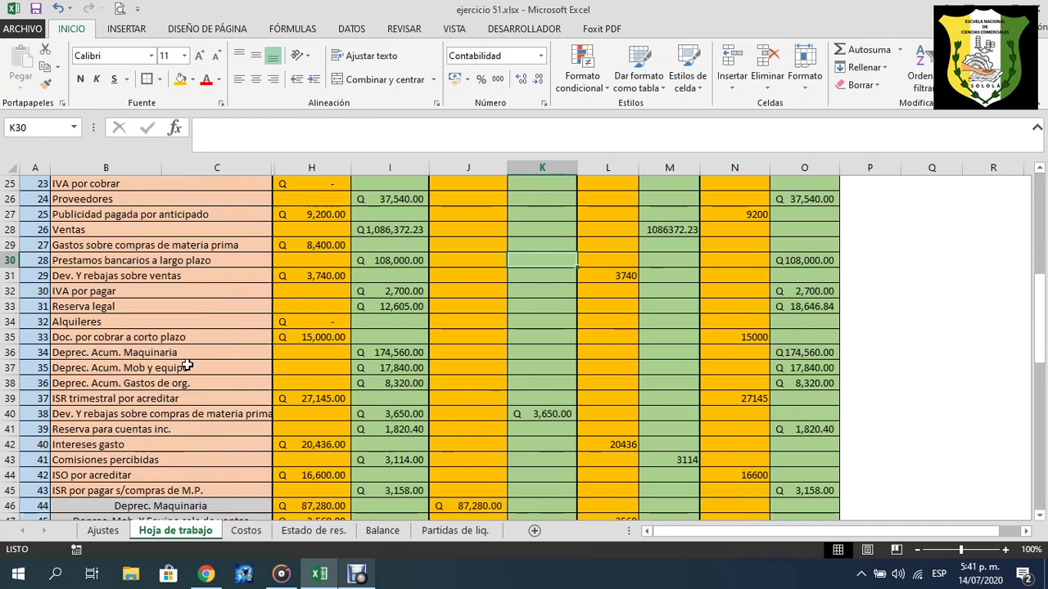
left_click(214, 354)
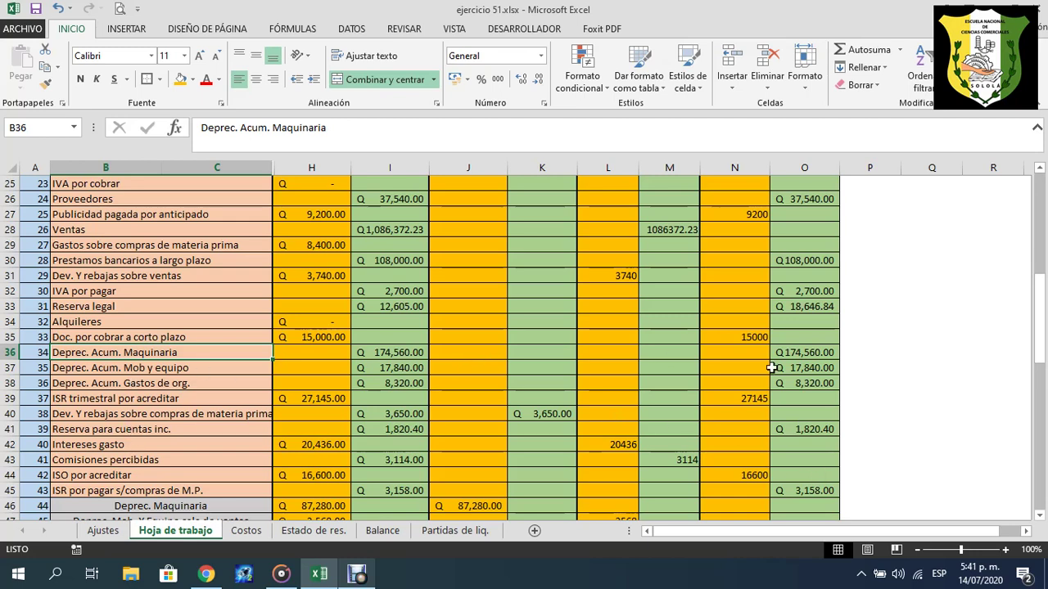
left_click(808, 354)
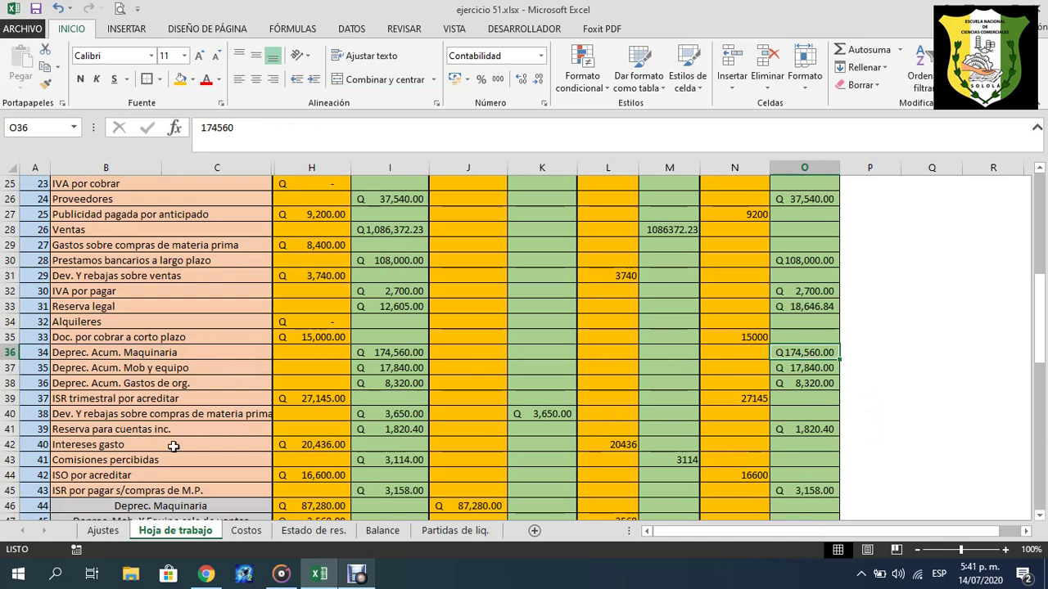
Trace the Deprec. Maquinaria and Deprec. Mob. Y Equipo Fábrica amounts in the Debe column.
scroll(557, 440, "down", 3)
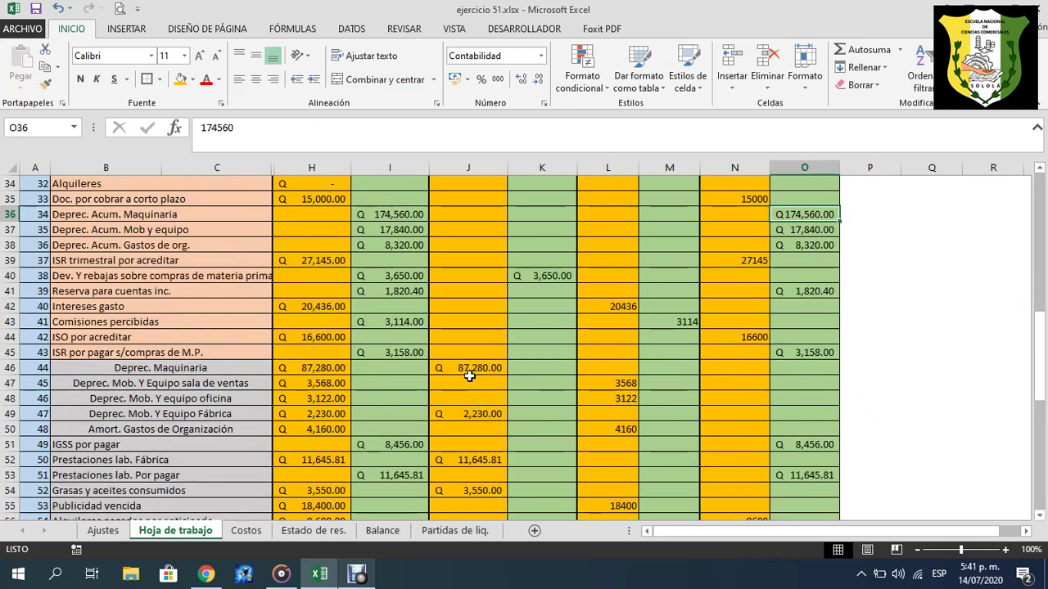
left_click(479, 368)
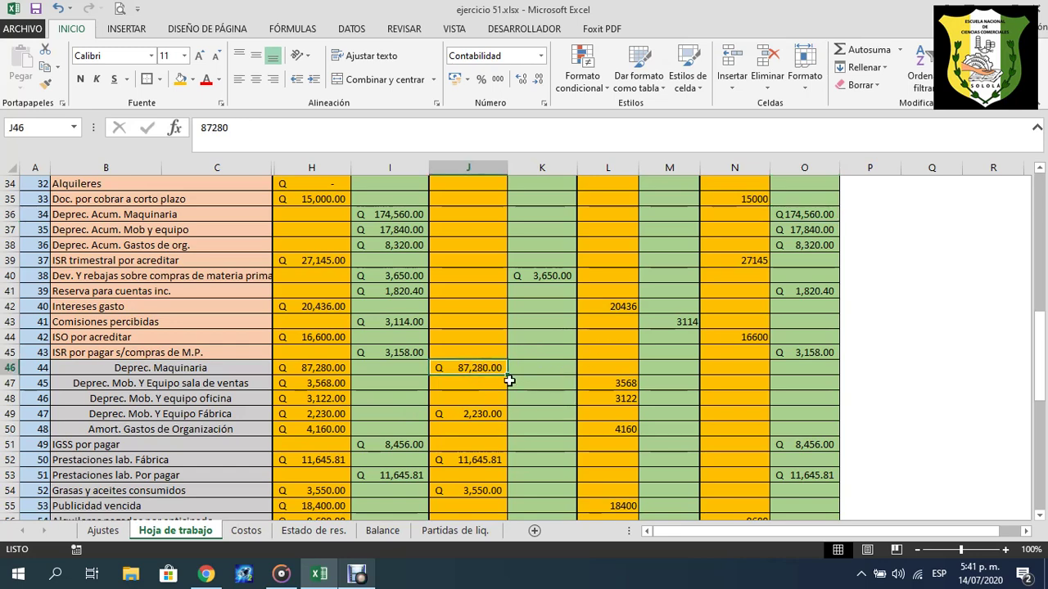
left_click(610, 368)
left_click(482, 369)
left_click(215, 413)
left_click(484, 413)
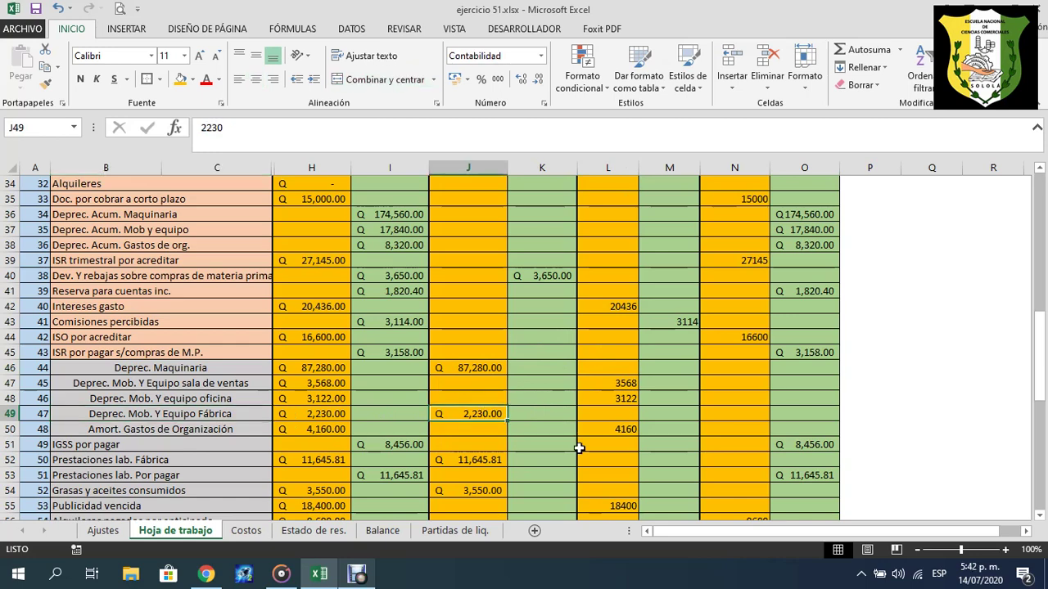
Review the Debe amounts of Prestaciones lab. Fábrica, Grasas y aceites consumidos and Alquileres de fábrica.
left_click(185, 464)
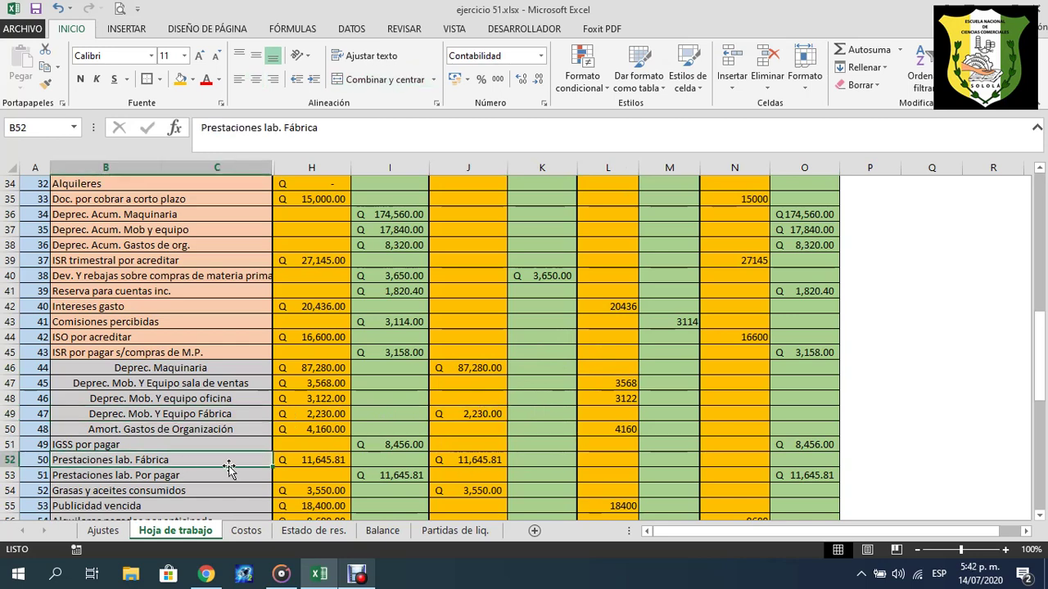
left_click(466, 461)
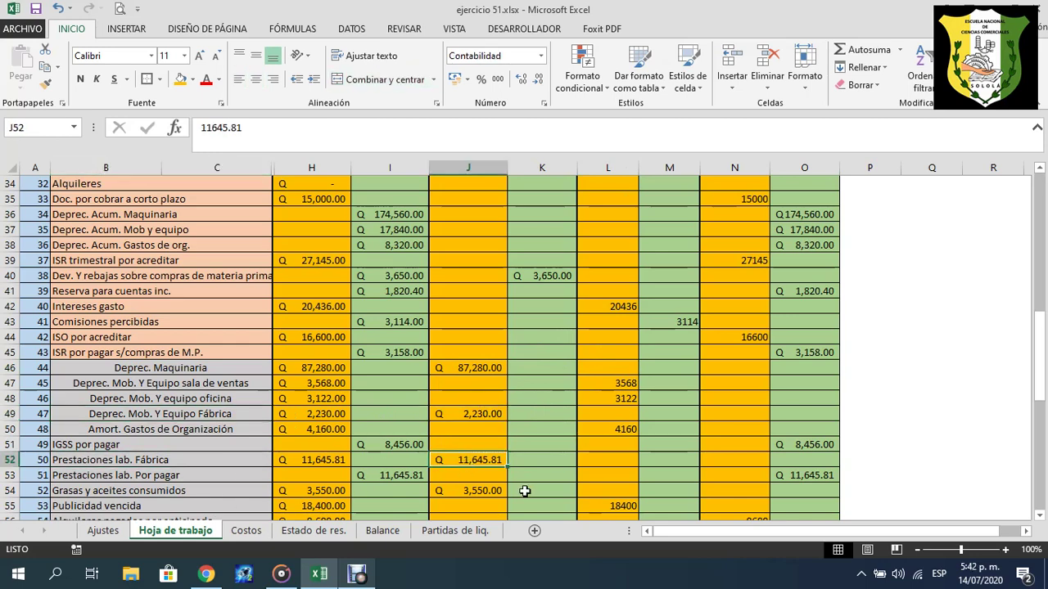
left_click(495, 489)
scroll(785, 287, "up", 11)
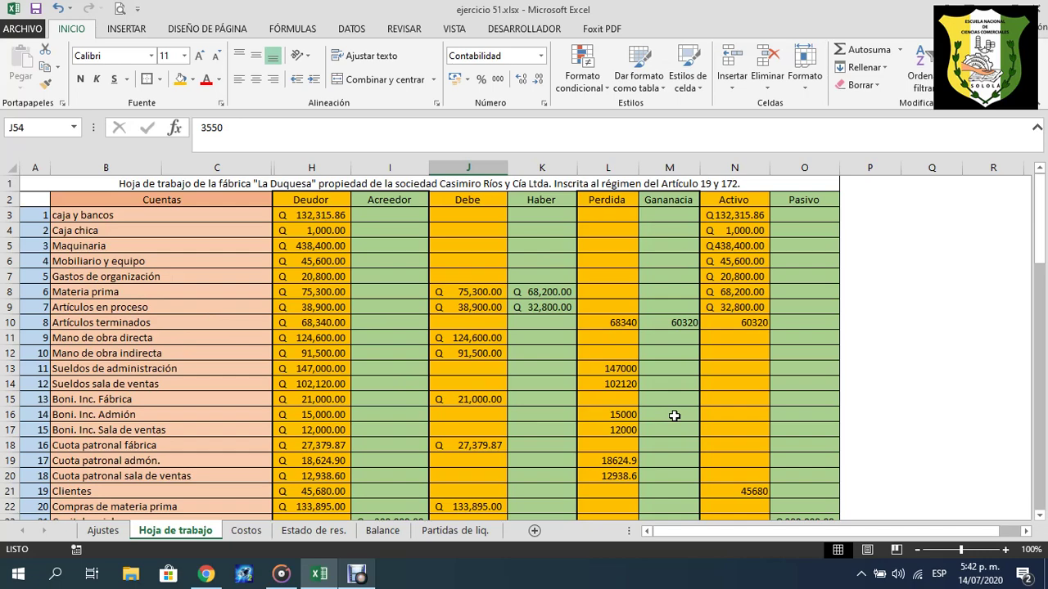
scroll(519, 477, "down", 14)
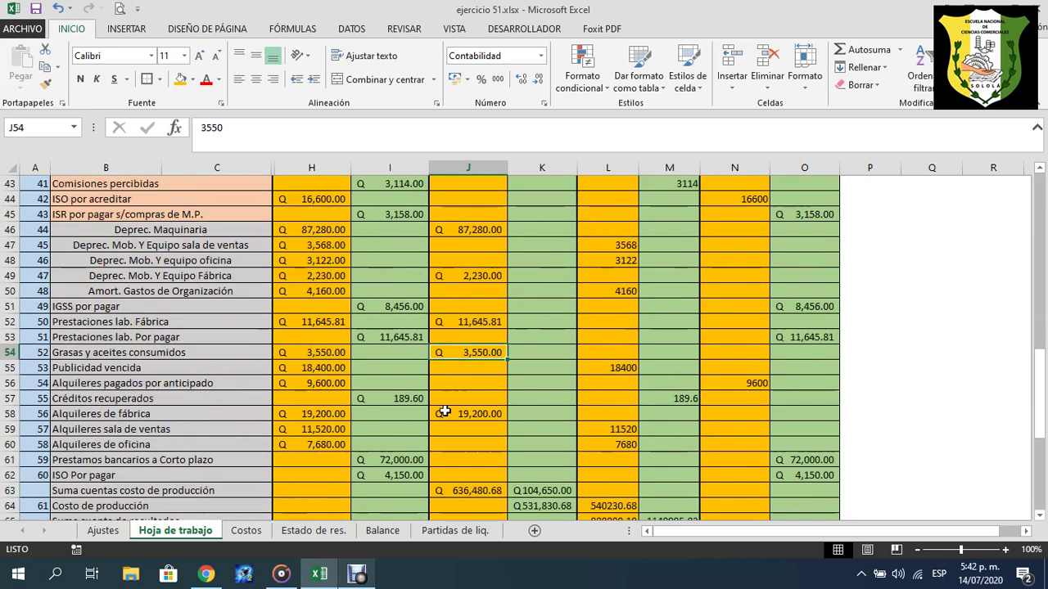
left_click(195, 415)
left_click(478, 414)
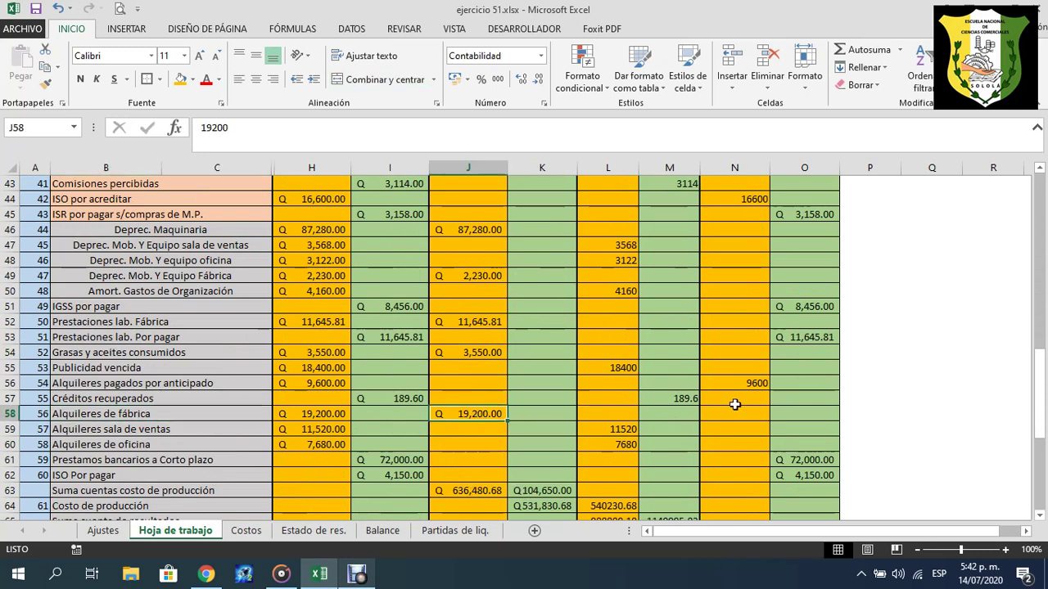
Compare the Debe and Haber sum formulas in the Suma cuentas costo de producción row.
scroll(483, 452, "down", 1)
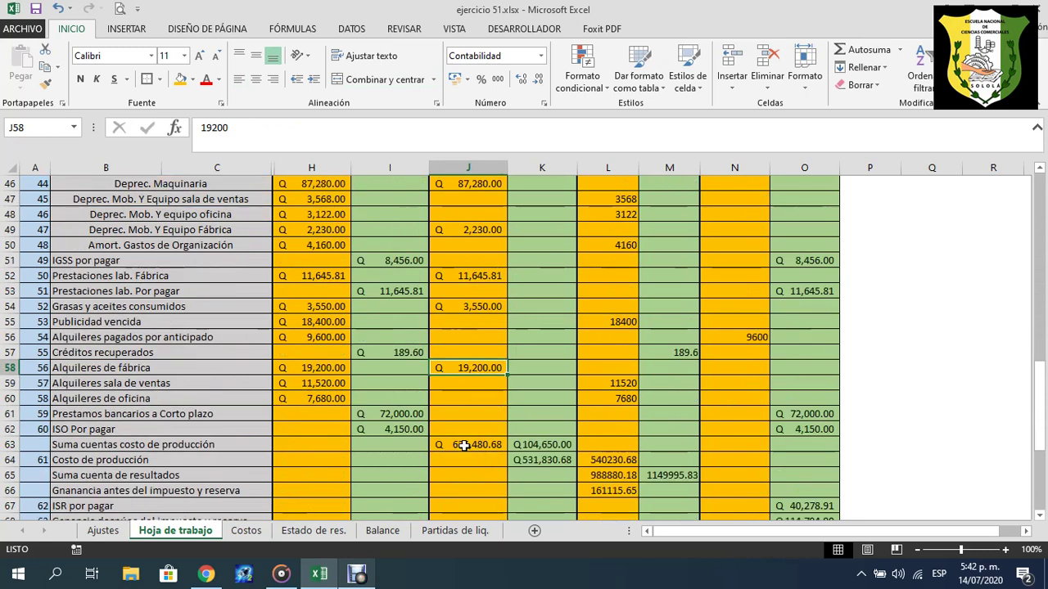
left_click(130, 446)
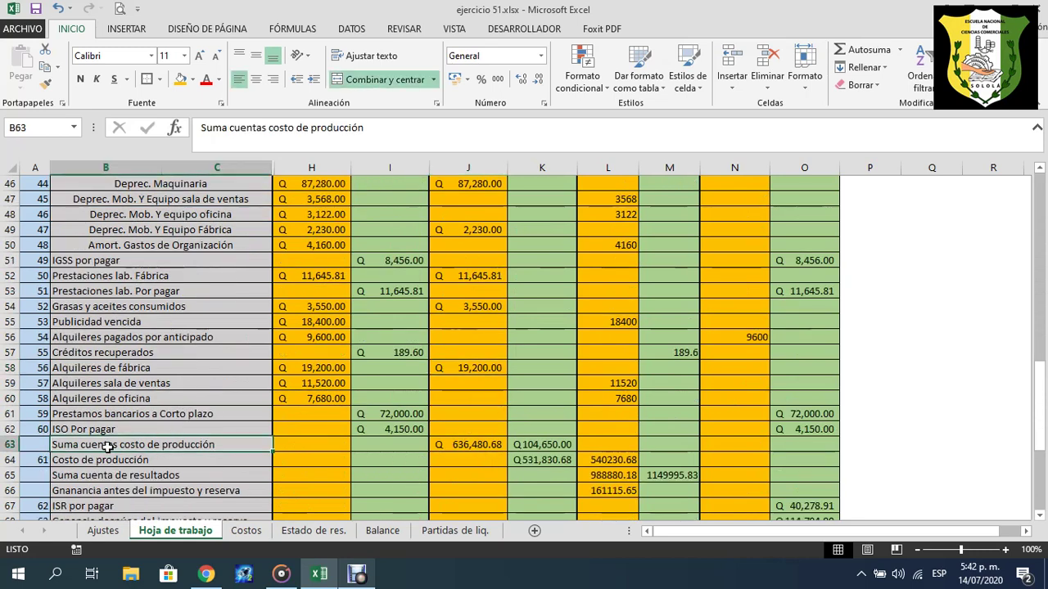
left_click(479, 432)
left_click(547, 444)
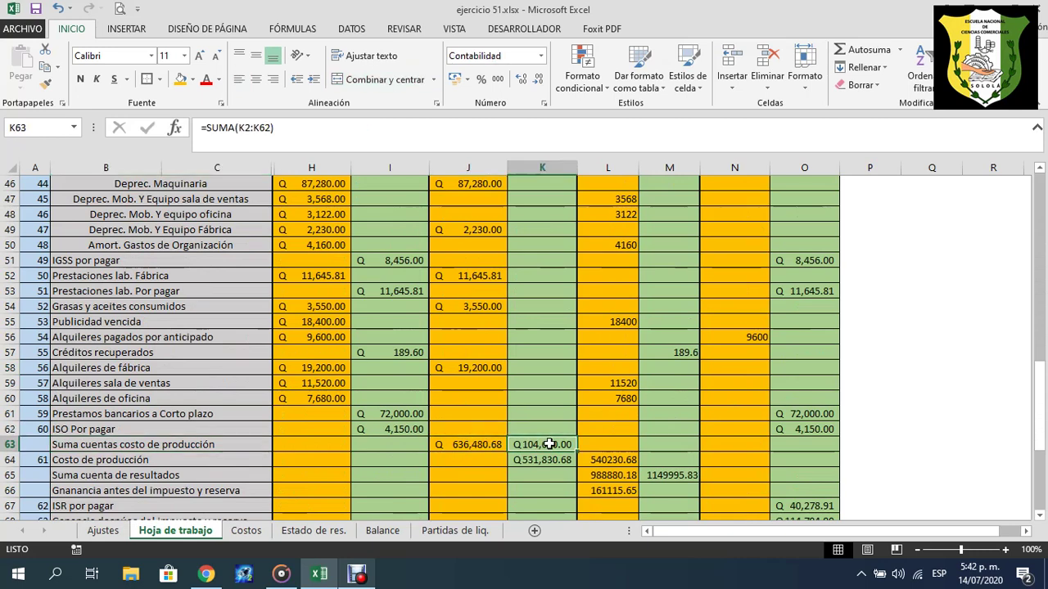
left_click(465, 444)
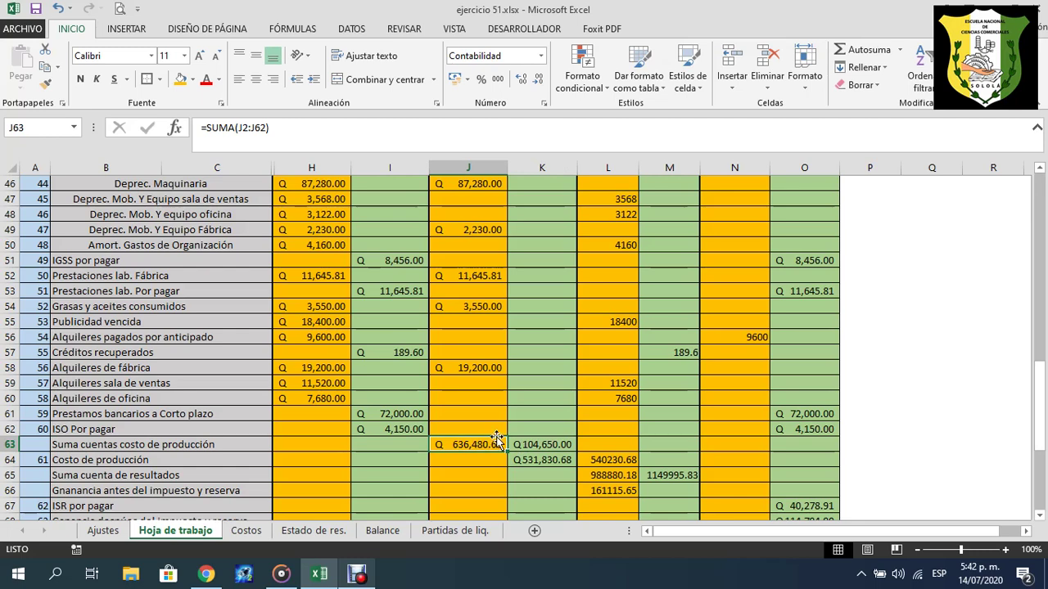
left_click(549, 448)
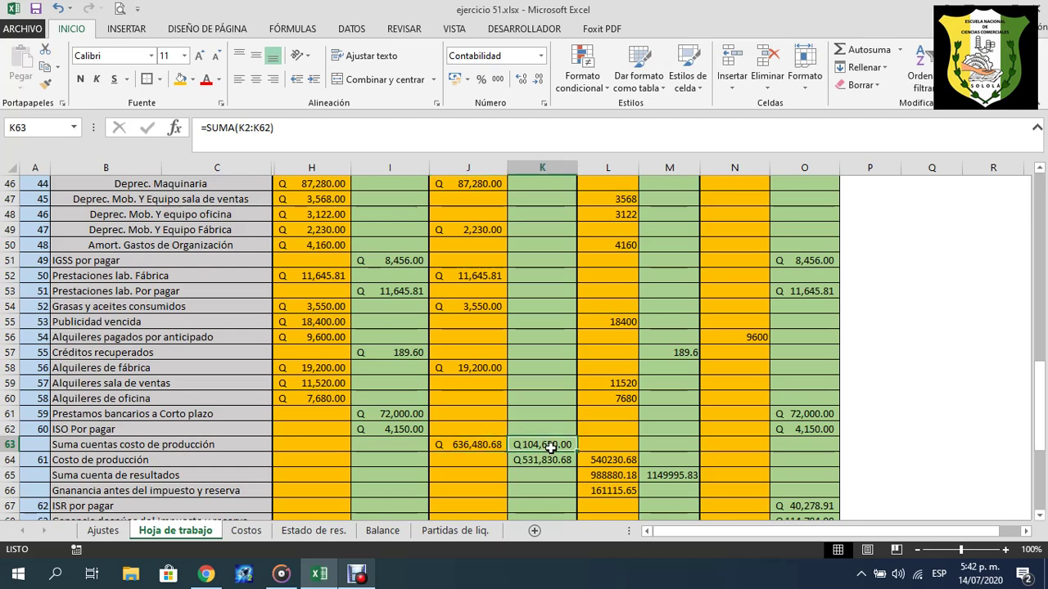
left_click(468, 446)
left_click(542, 446)
Set the Costo de producción amount in Perdida cell L64 to 531830.68, matching the Haber result in K64.
left_click(185, 463)
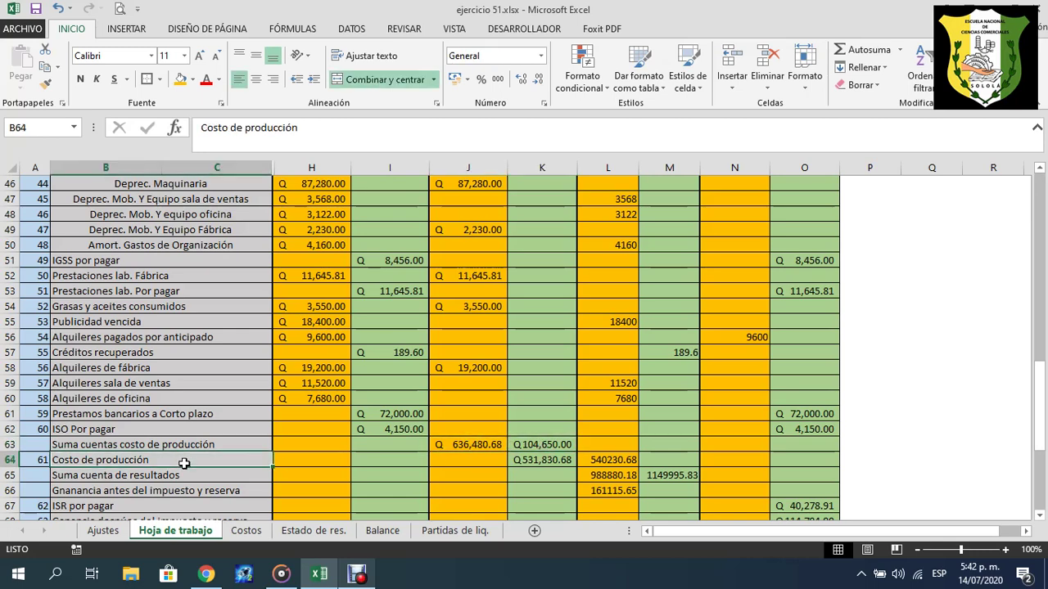
left_click(541, 459)
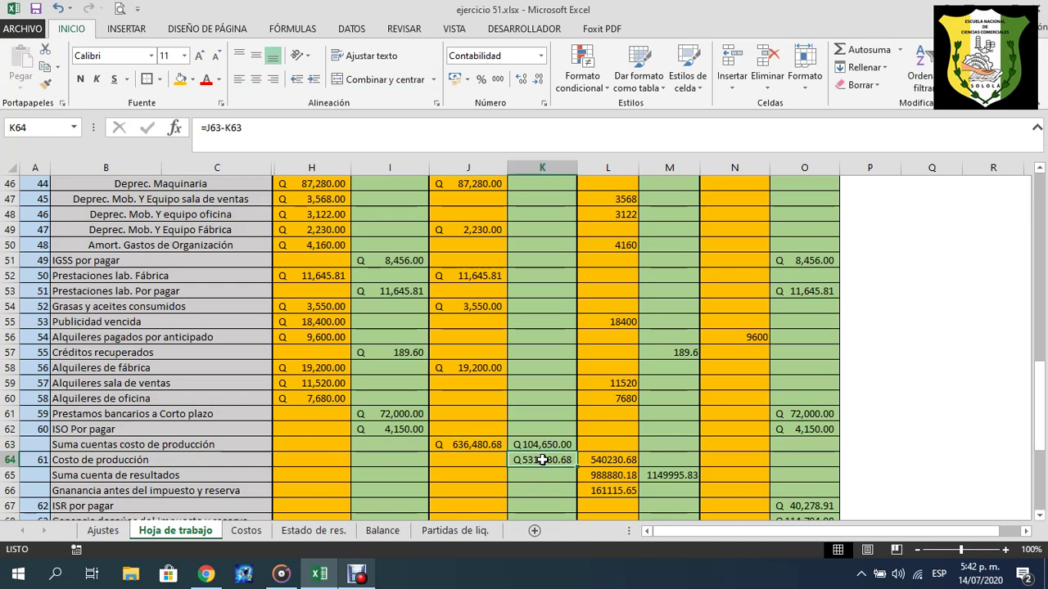
left_click(613, 458)
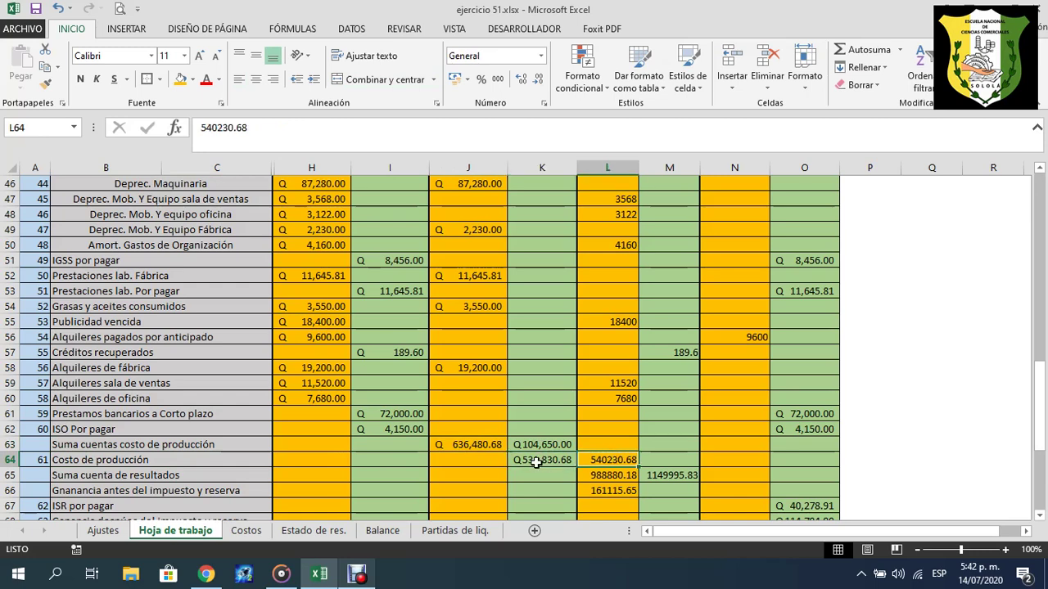
left_click(544, 460)
left_click(612, 460)
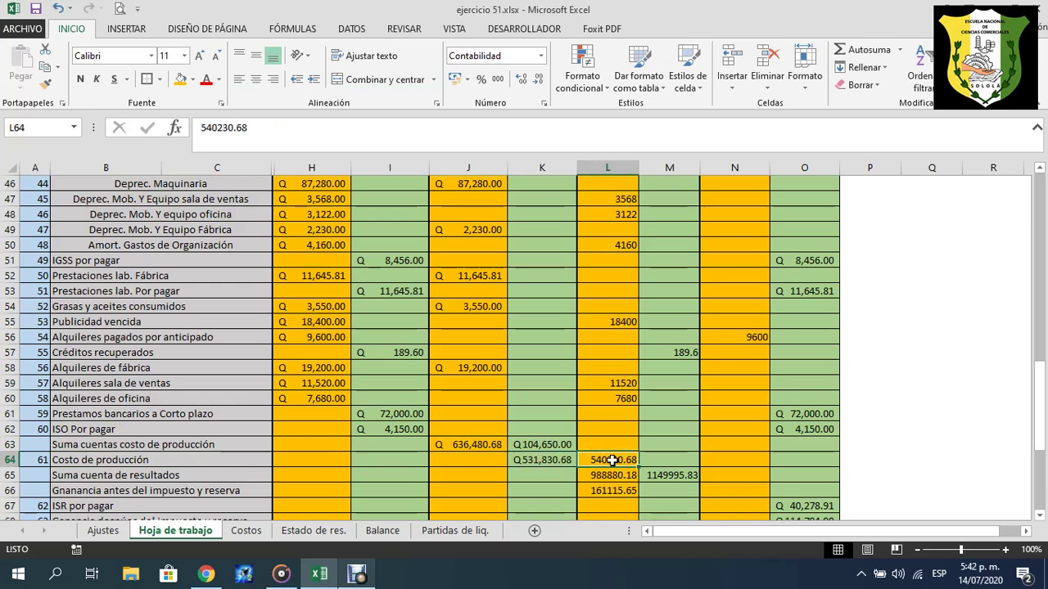
left_click(540, 463)
left_click(601, 463)
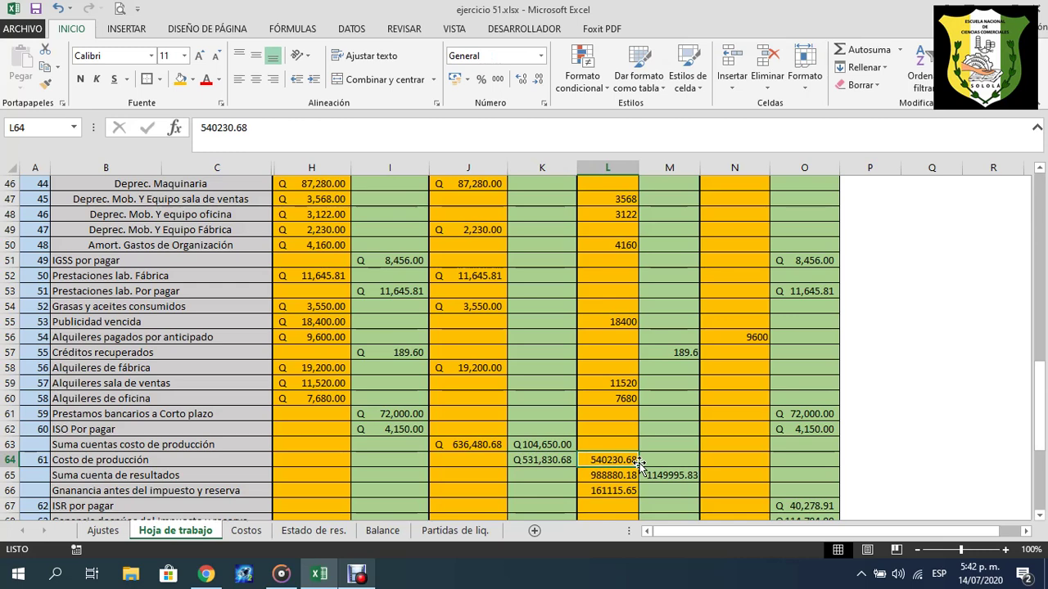
type("531")
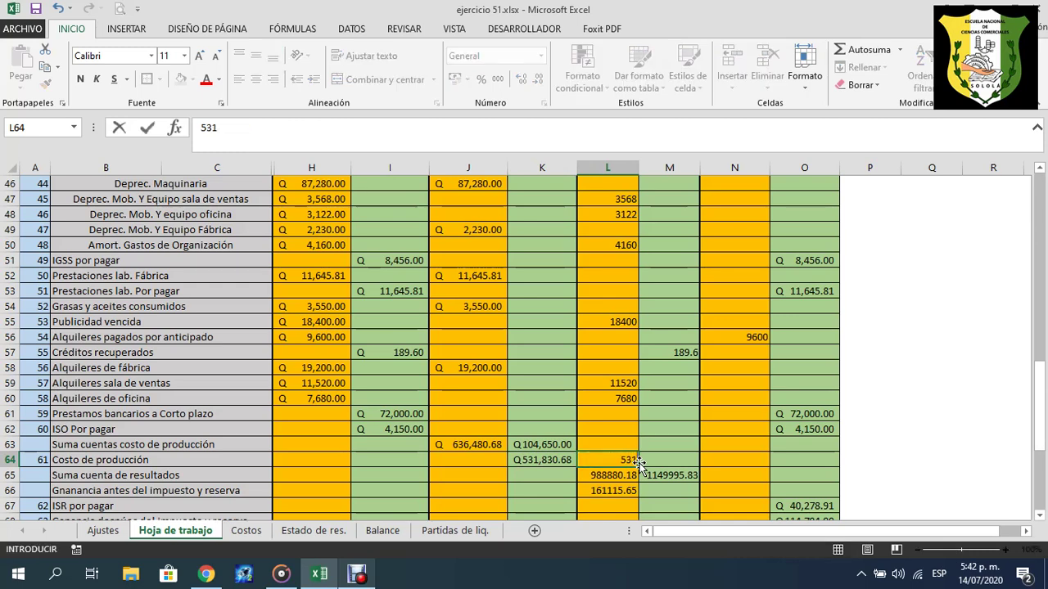
type("830.68")
key("Return")
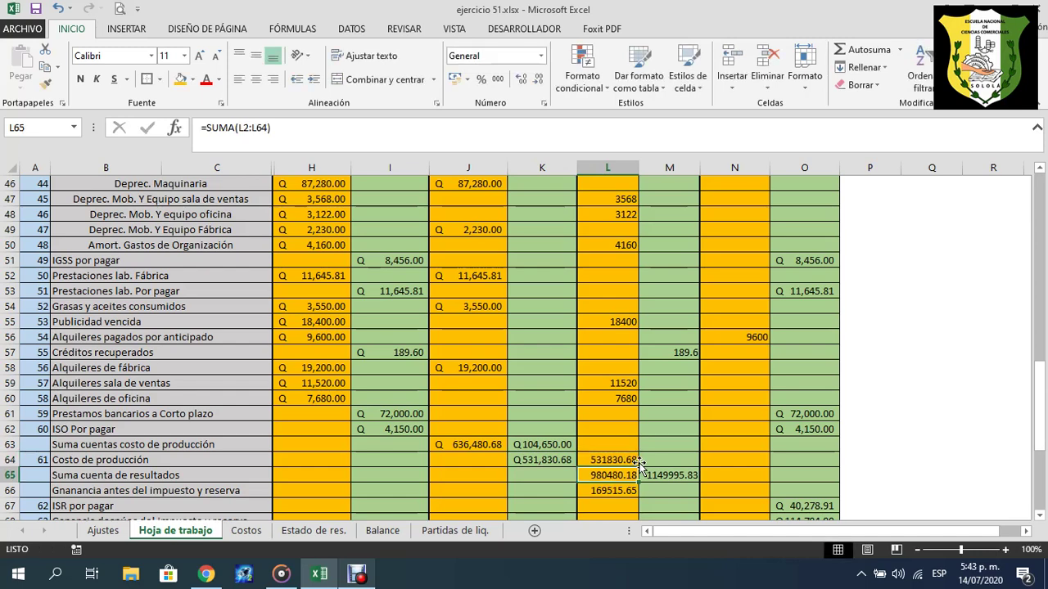
Compare the Costo de producción amount in the Haber column with the one carried to the Perdida column.
left_click(603, 456)
left_click(527, 459)
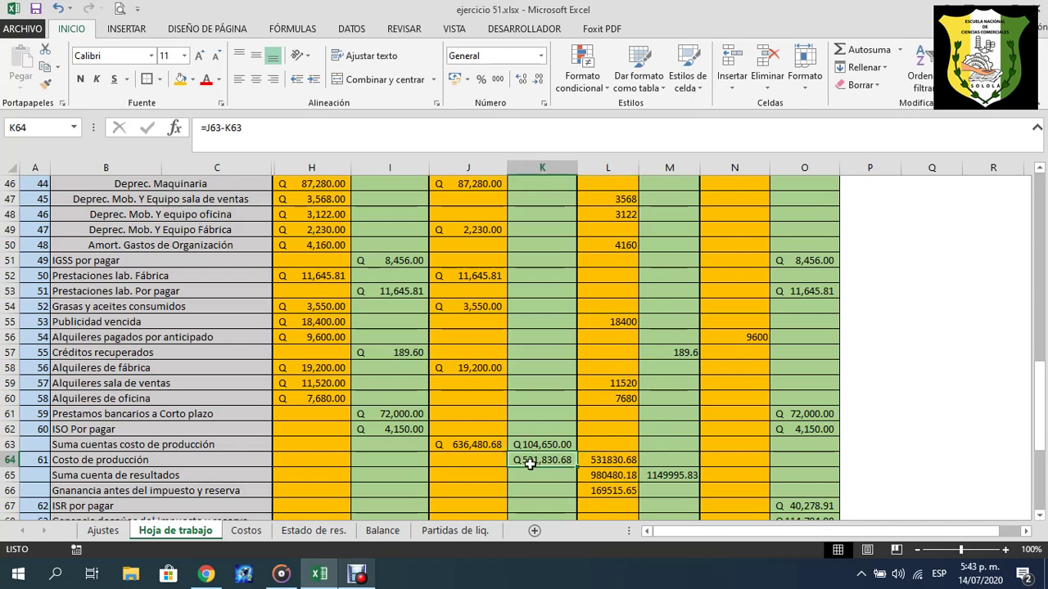
left_click(618, 460)
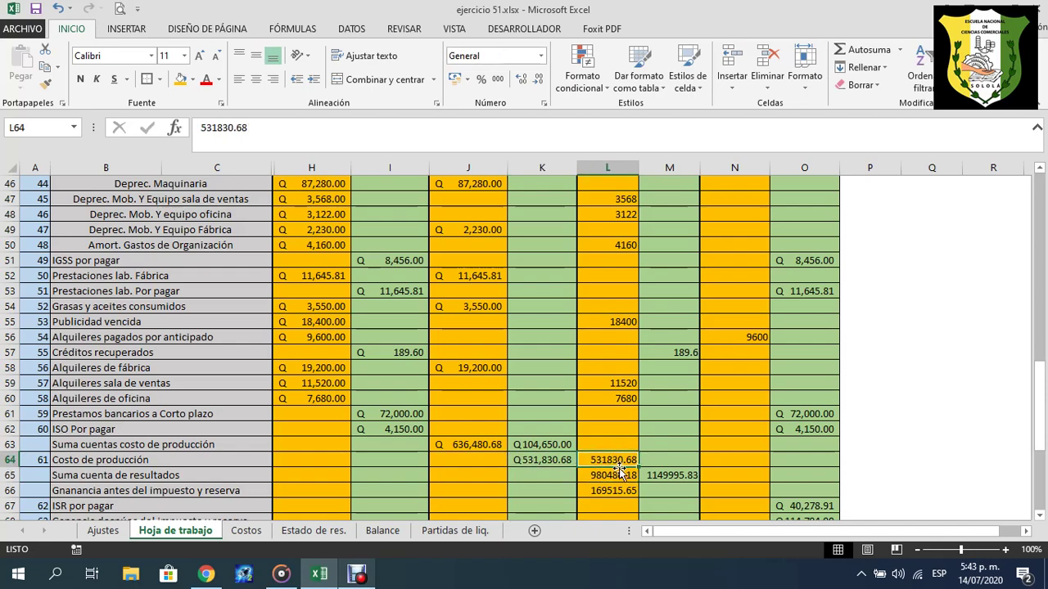
Review the Suma cuenta de resultados sum formulas in the Perdida and Ganancia columns.
scroll(605, 399, "up", 15)
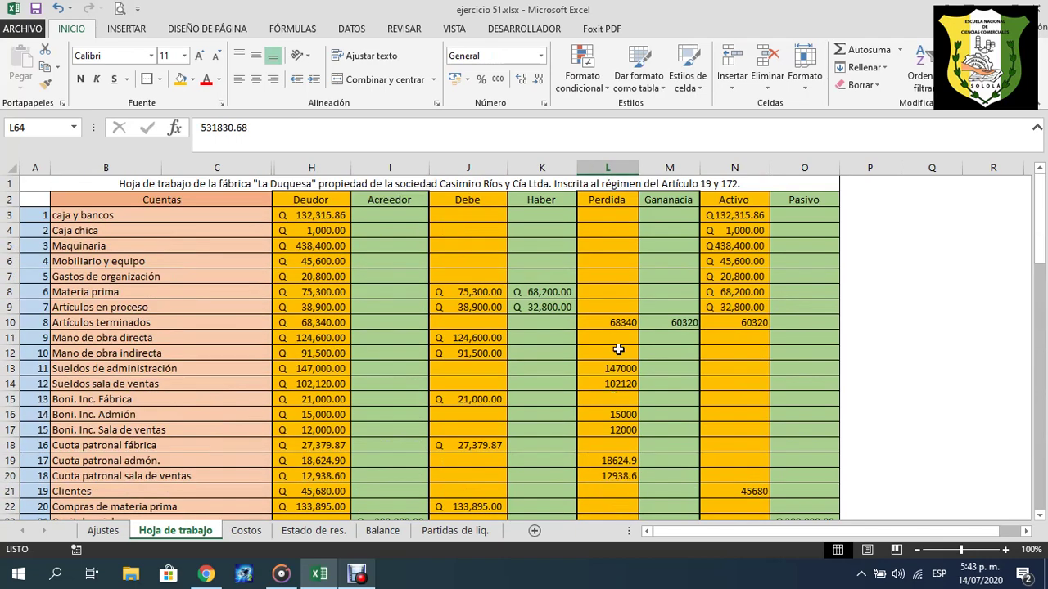
scroll(614, 344, "down", 18)
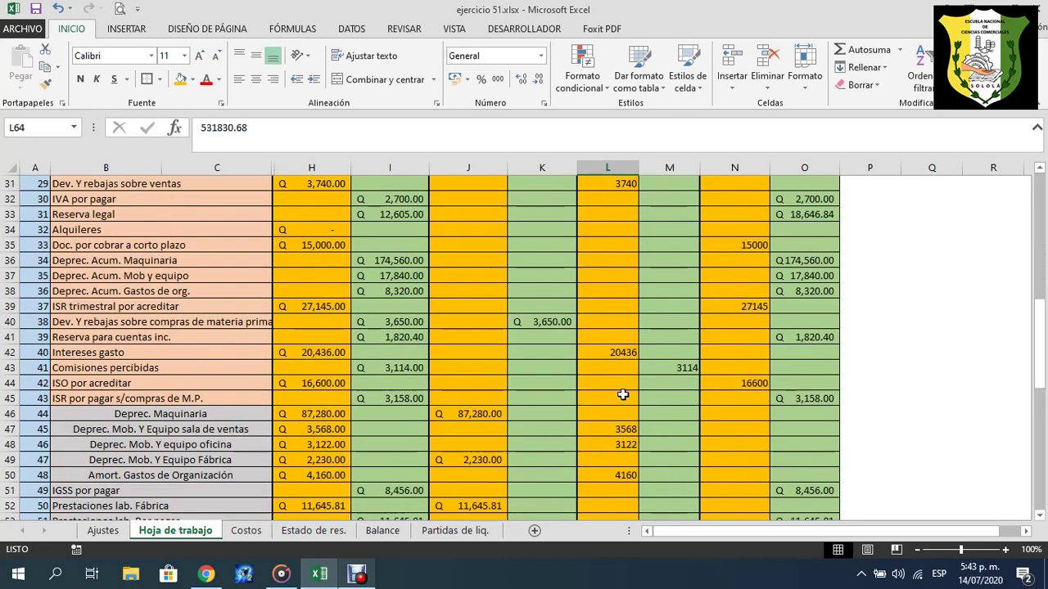
left_click(620, 340)
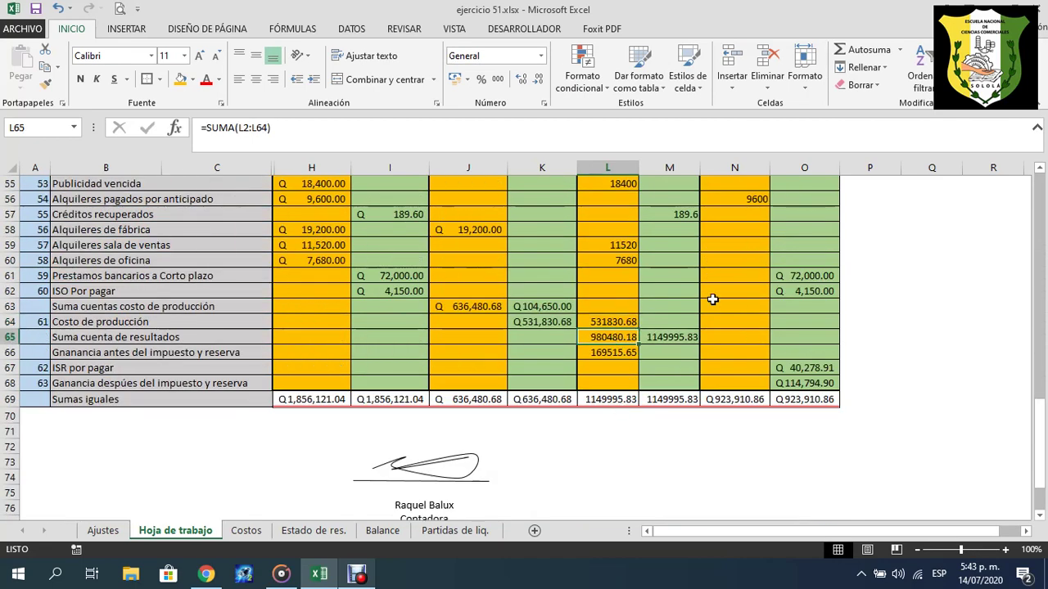
left_click(671, 336)
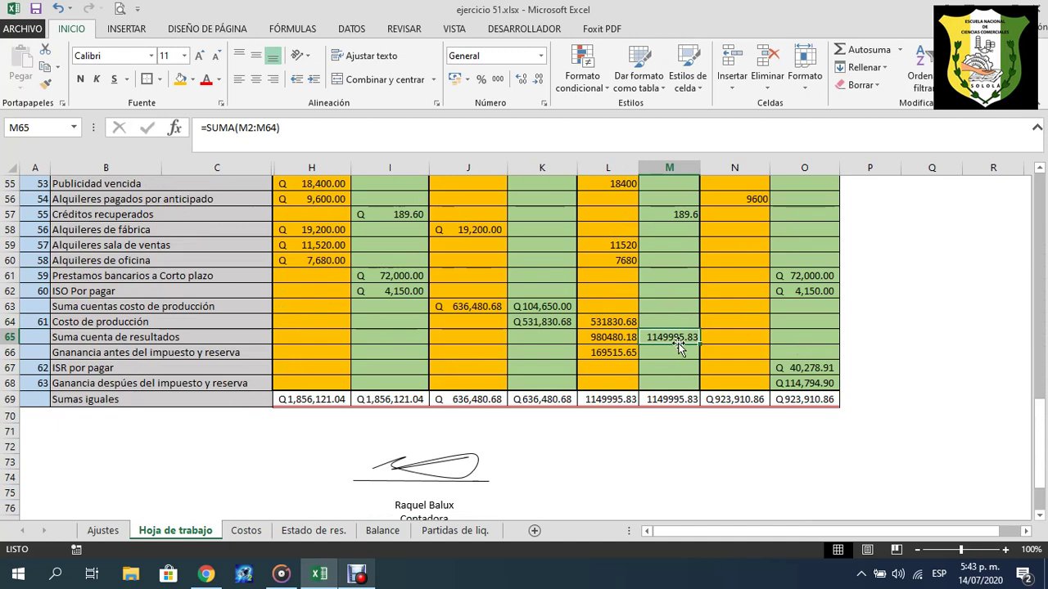
Check the formula behind the Gnanancia antes del impuesto y reserva amount in the Perdida column.
left_click(604, 350)
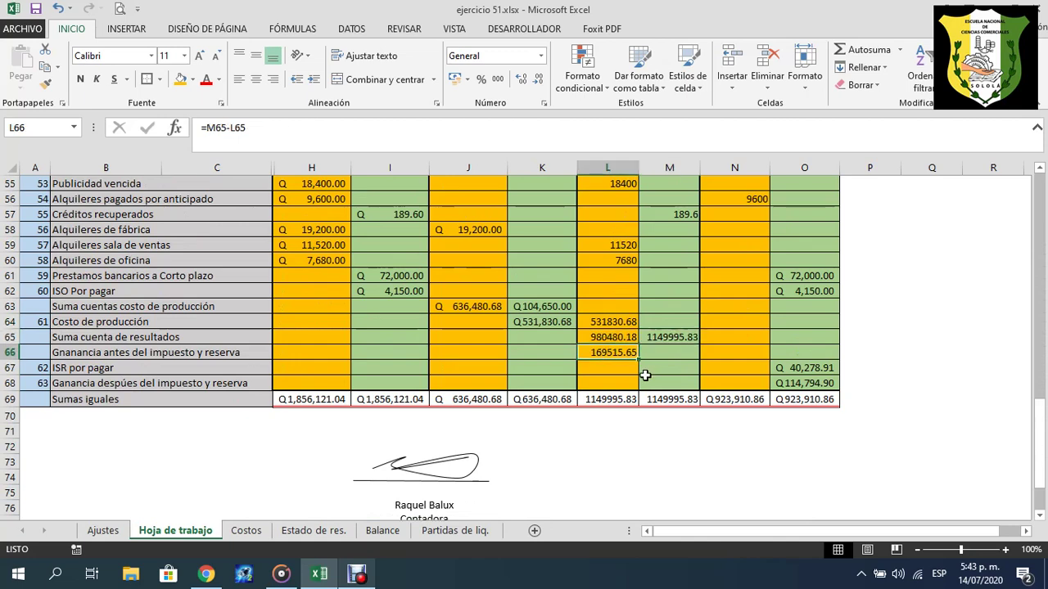
left_click(205, 352)
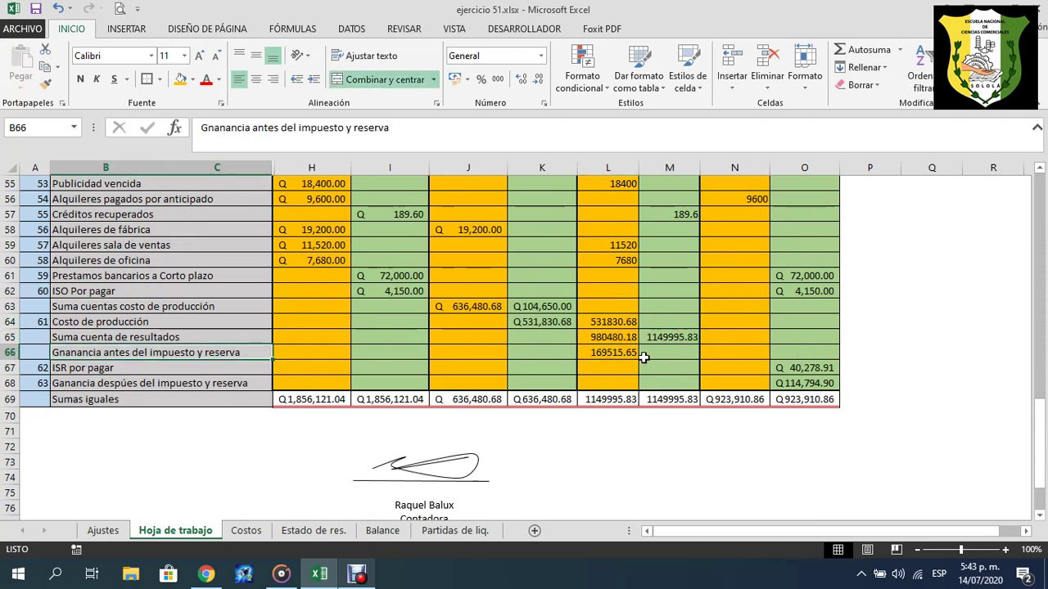
left_click(618, 354)
left_click(256, 356)
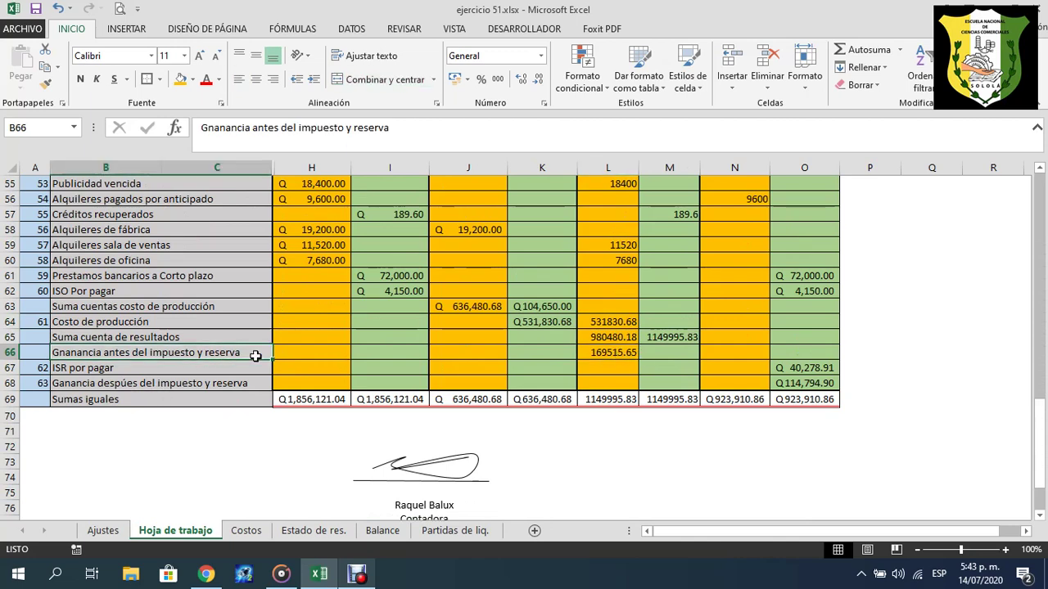
left_click(614, 352)
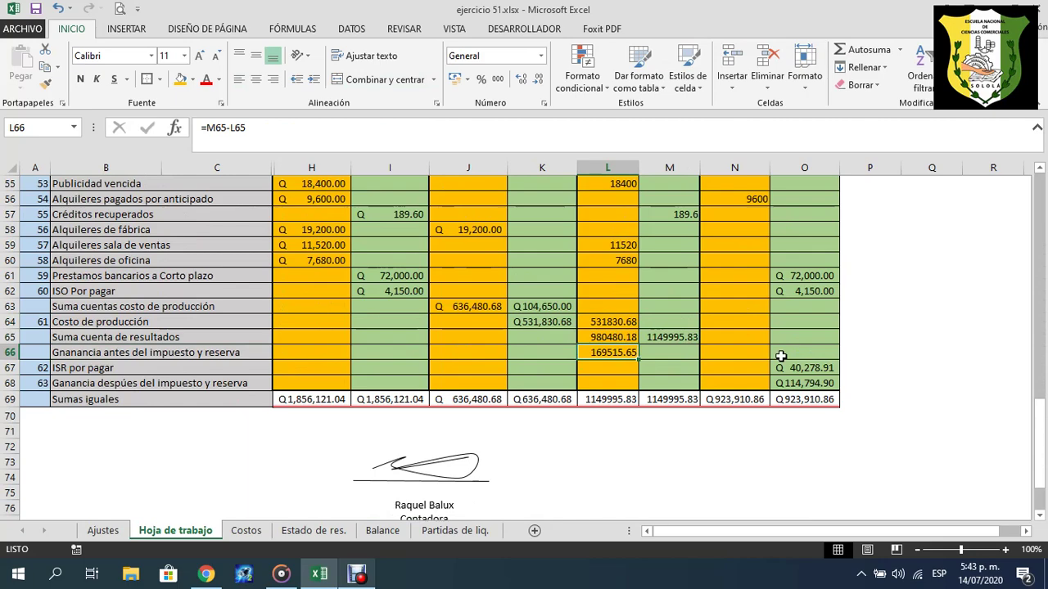
Examine the tax regime in the worksheet heading and go through the account list down to the results rows.
scroll(720, 352, "up", 5)
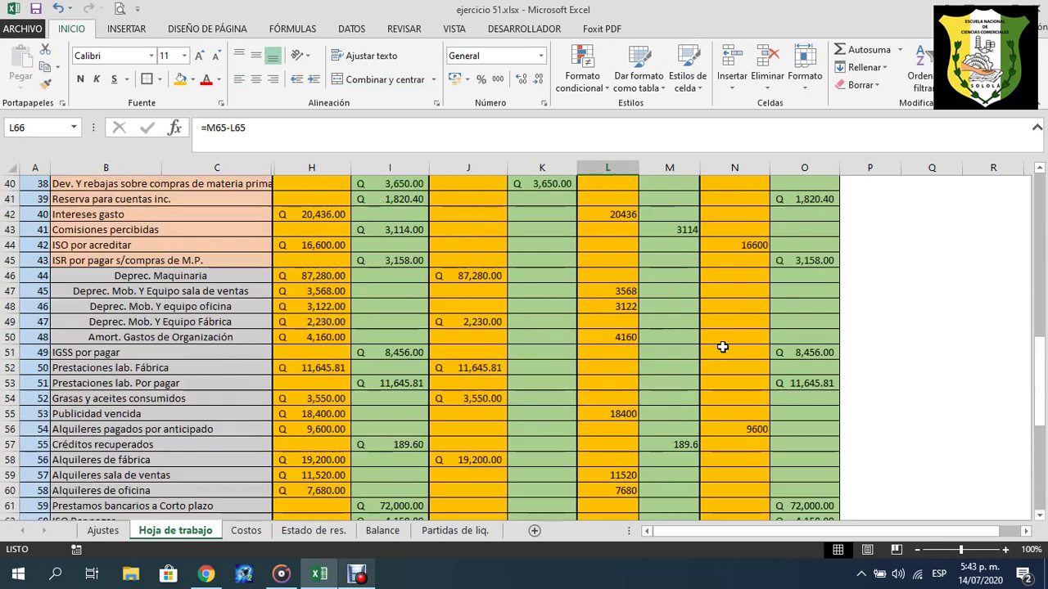
scroll(722, 347, "up", 13)
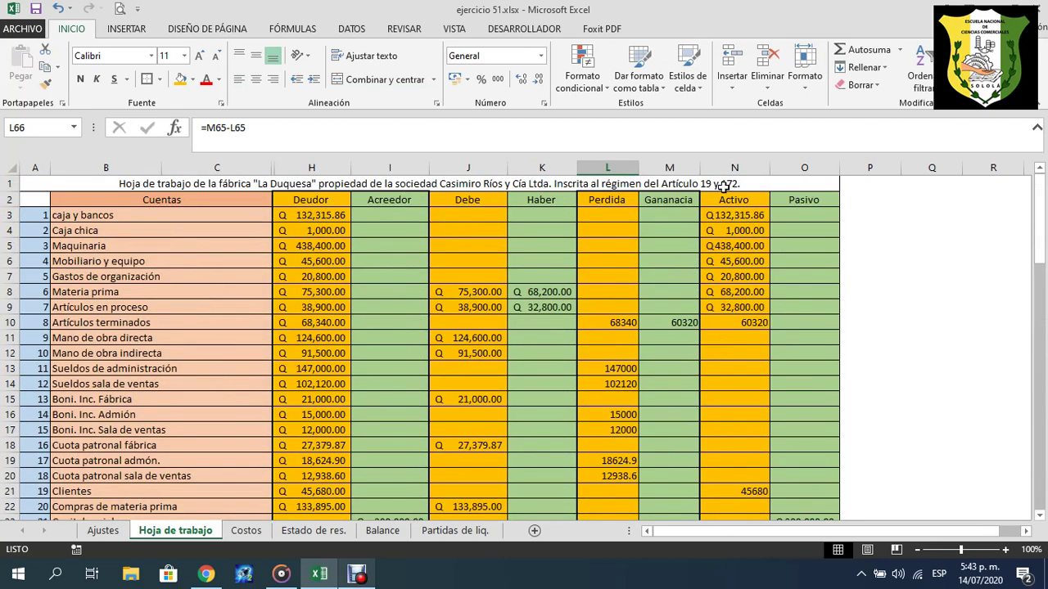
scroll(229, 491, "down", 11)
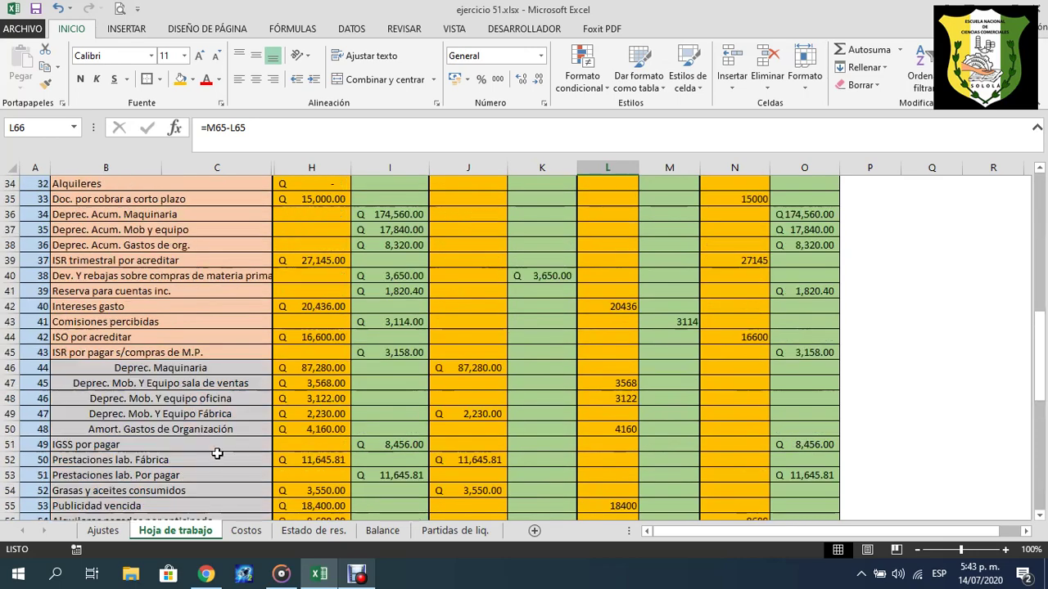
scroll(217, 454, "down", 5)
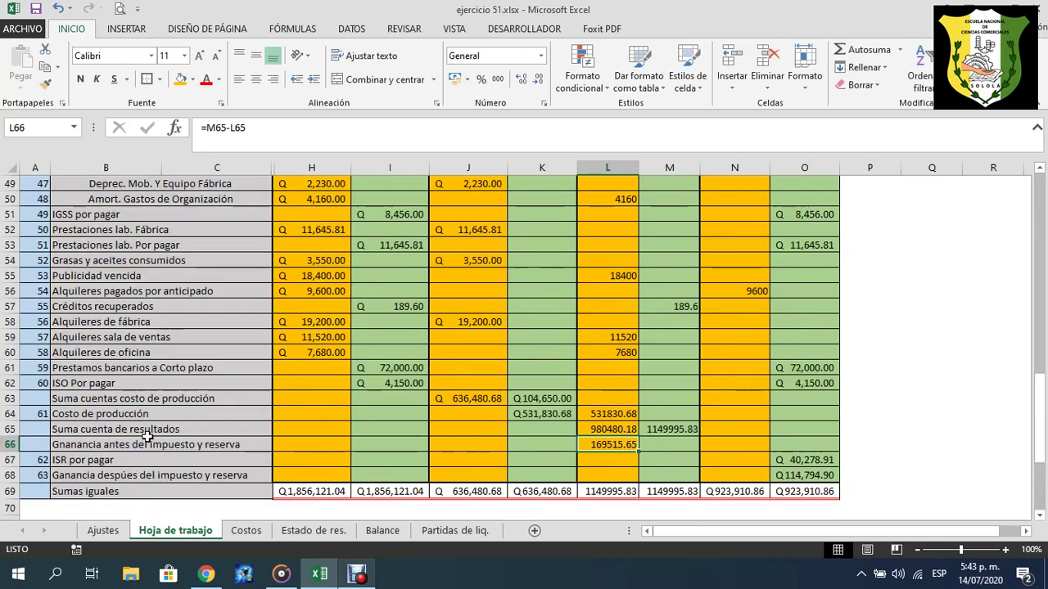
scroll(164, 316, "up", 11)
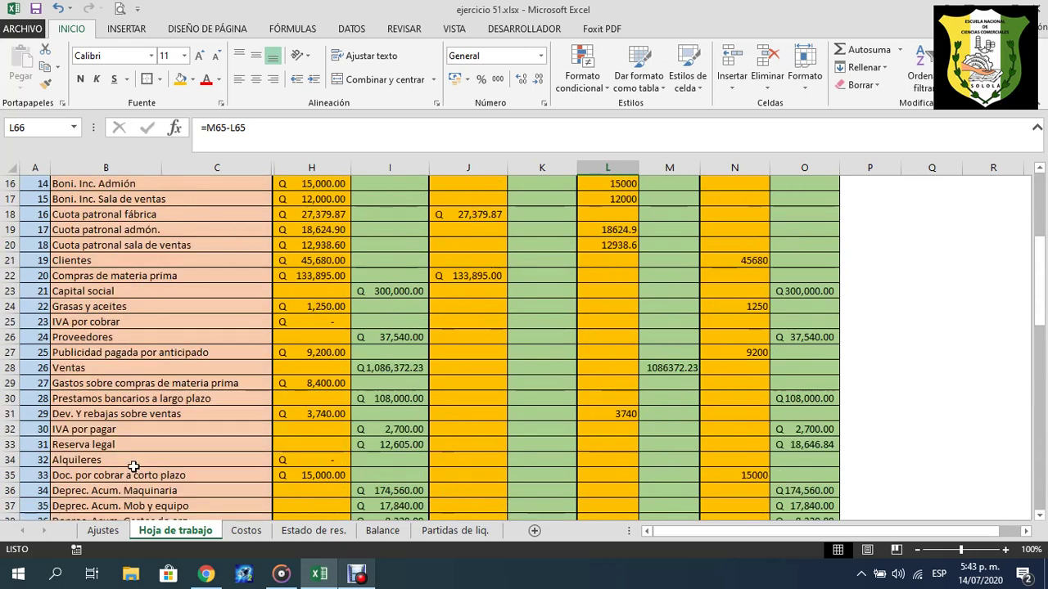
scroll(168, 311, "up", 5)
scroll(131, 382, "down", 1)
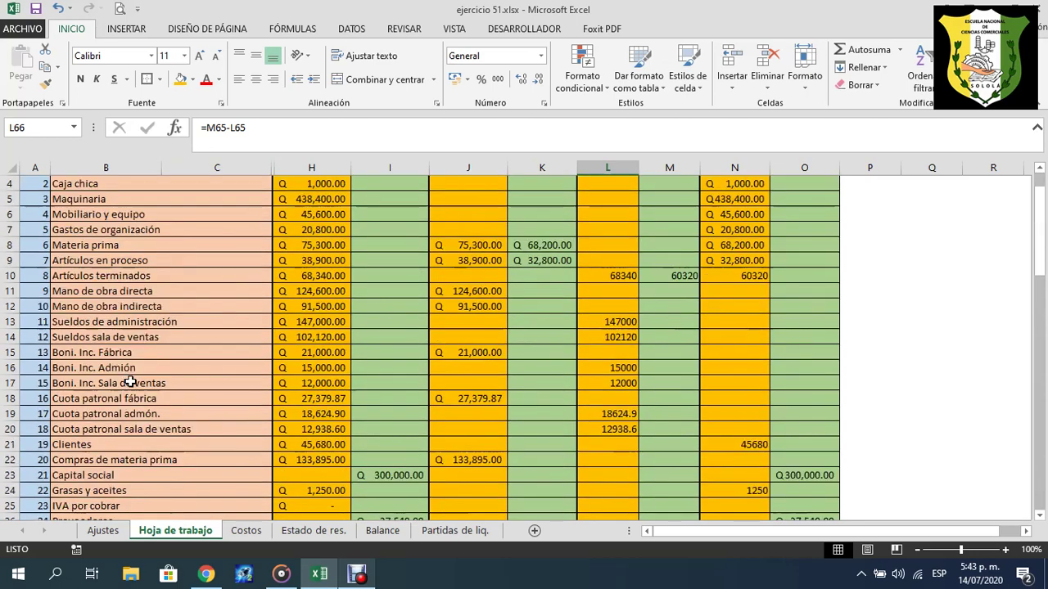
scroll(135, 393, "down", 14)
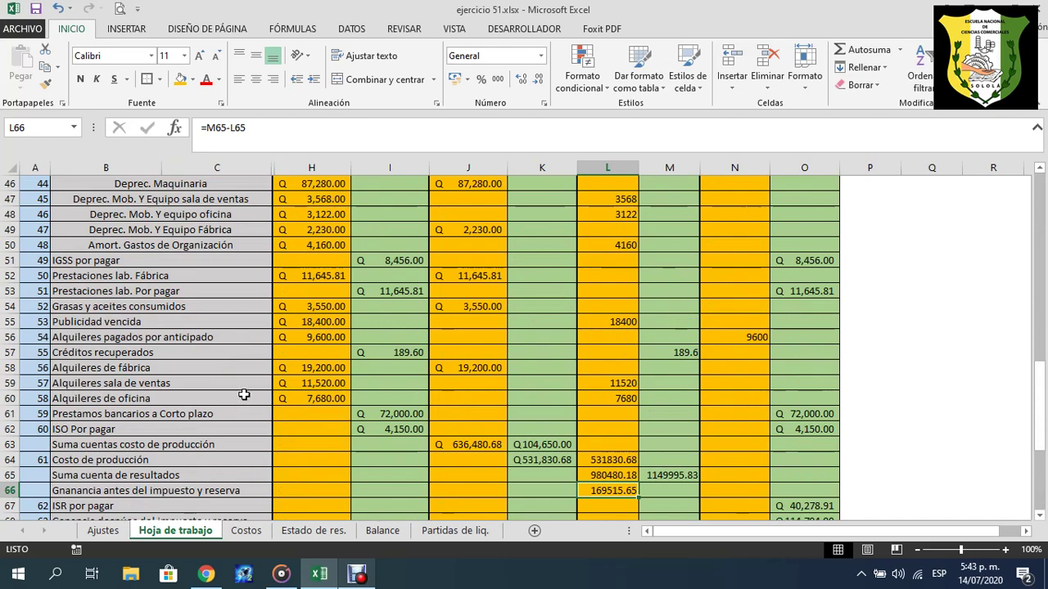
scroll(168, 281, "up", 2)
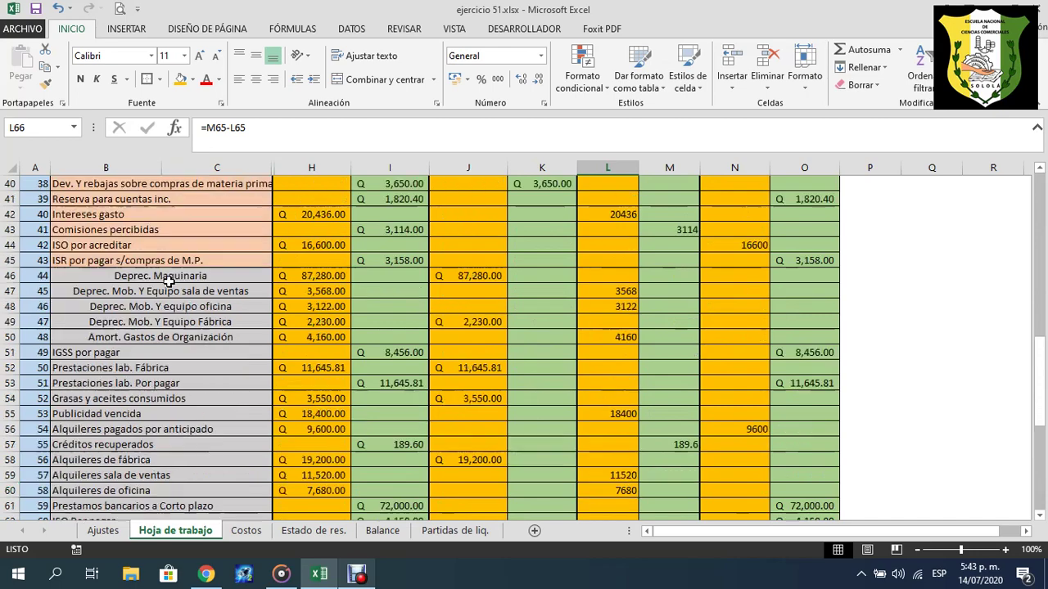
scroll(167, 286, "down", 1)
scroll(131, 460, "down", 1)
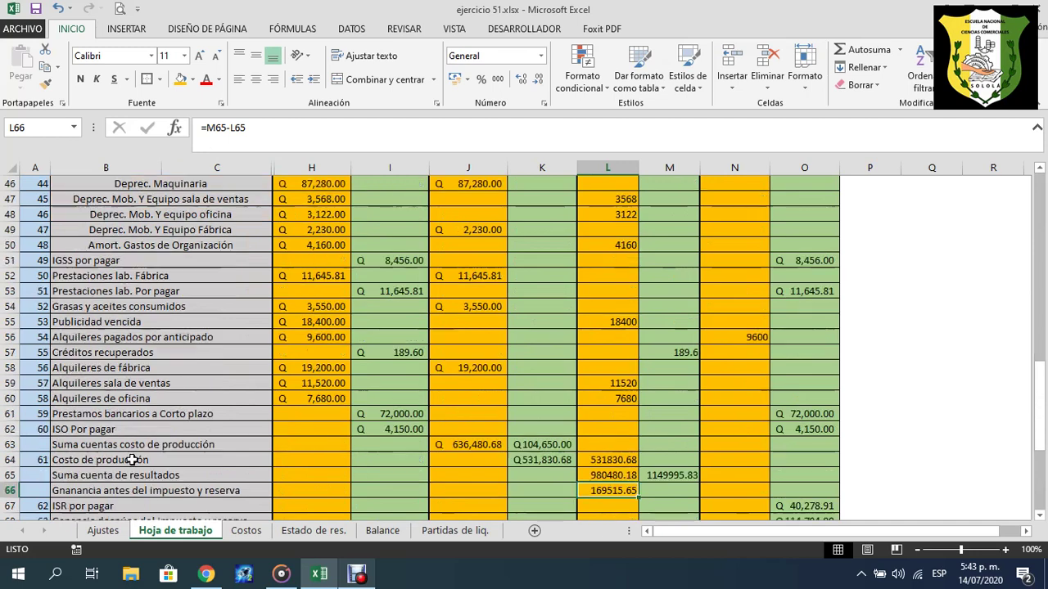
scroll(131, 460, "down", 1)
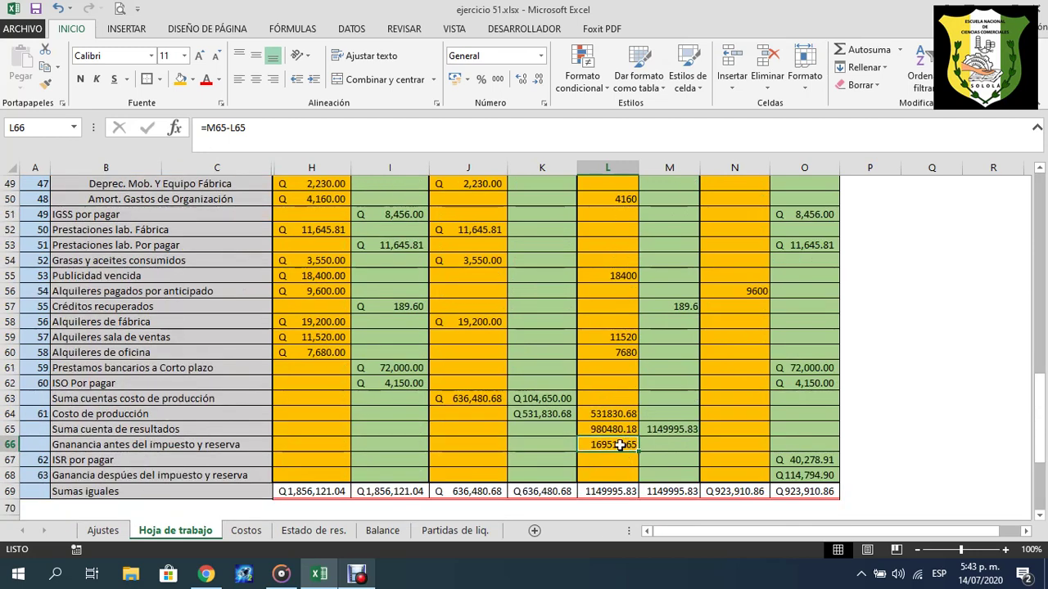
Relate the ISR por pagar amount in Pasivo to the pre-tax profit in L66 and the regime named in the title.
left_click(794, 459)
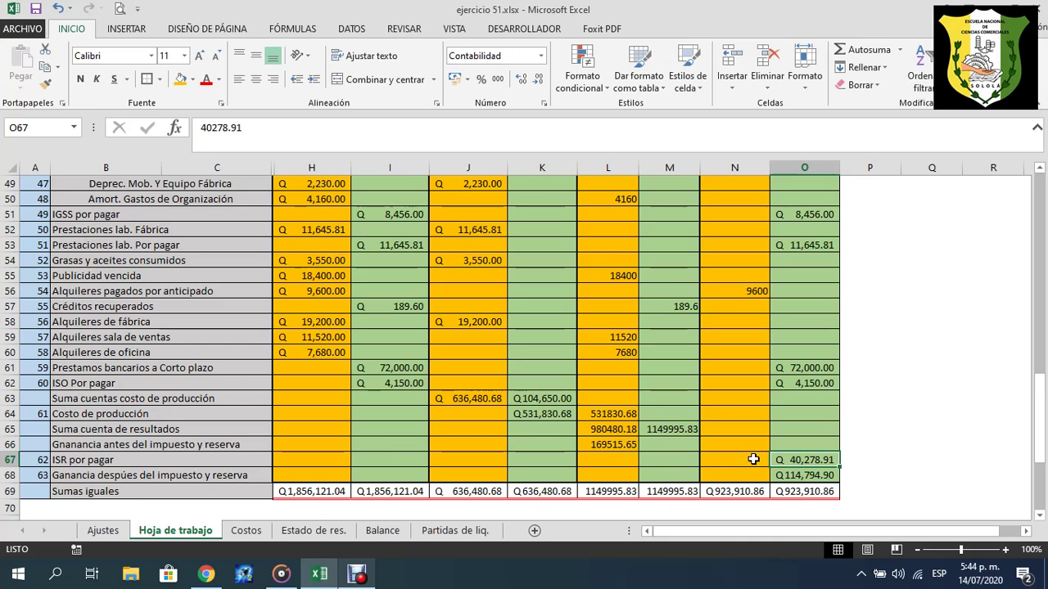
left_click(625, 444)
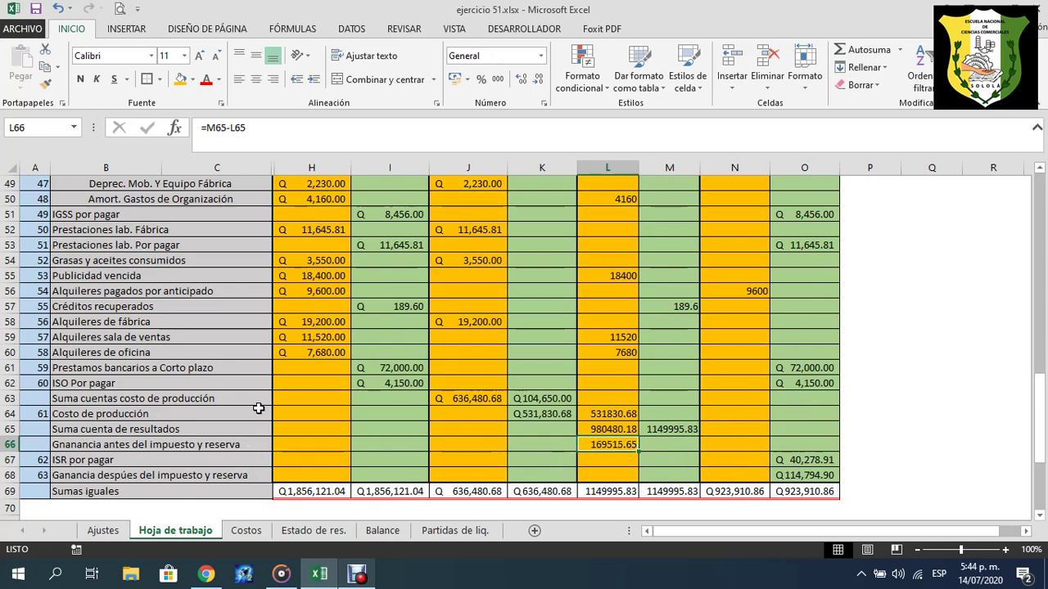
scroll(258, 408, "up", 16)
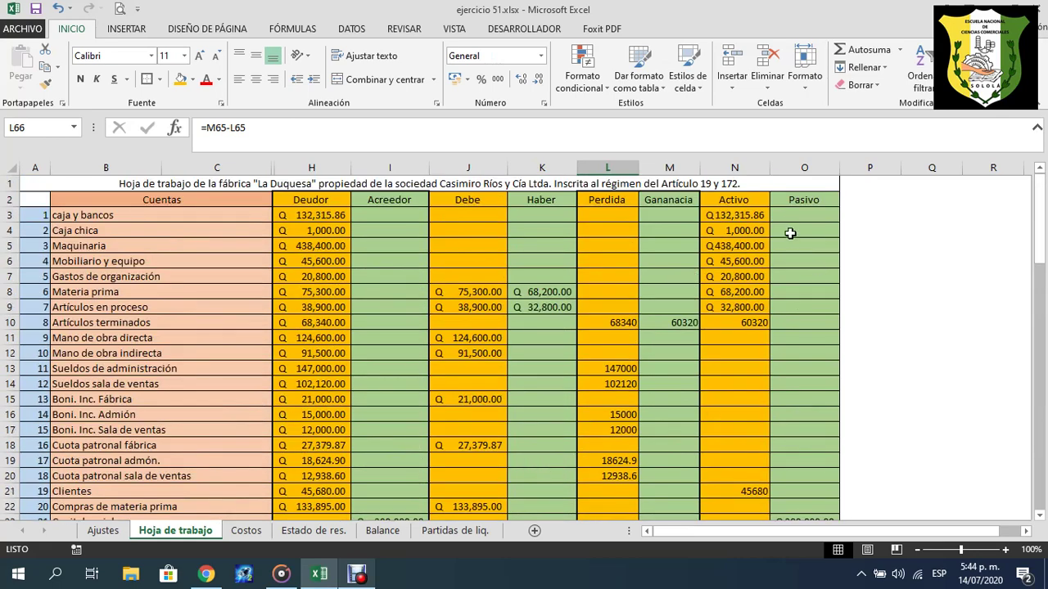
left_click(728, 188)
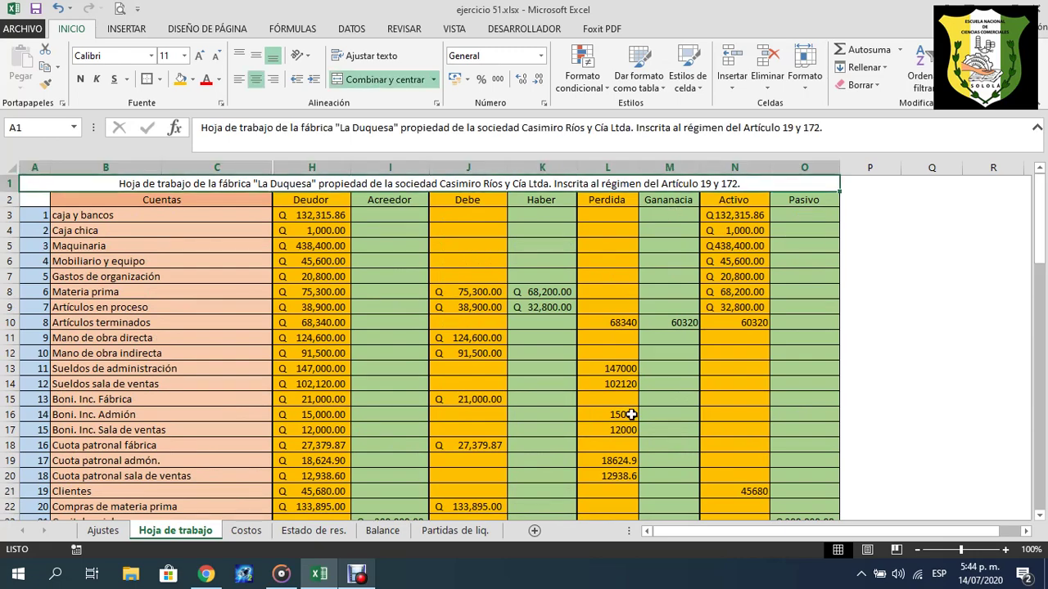
scroll(630, 415, "down", 17)
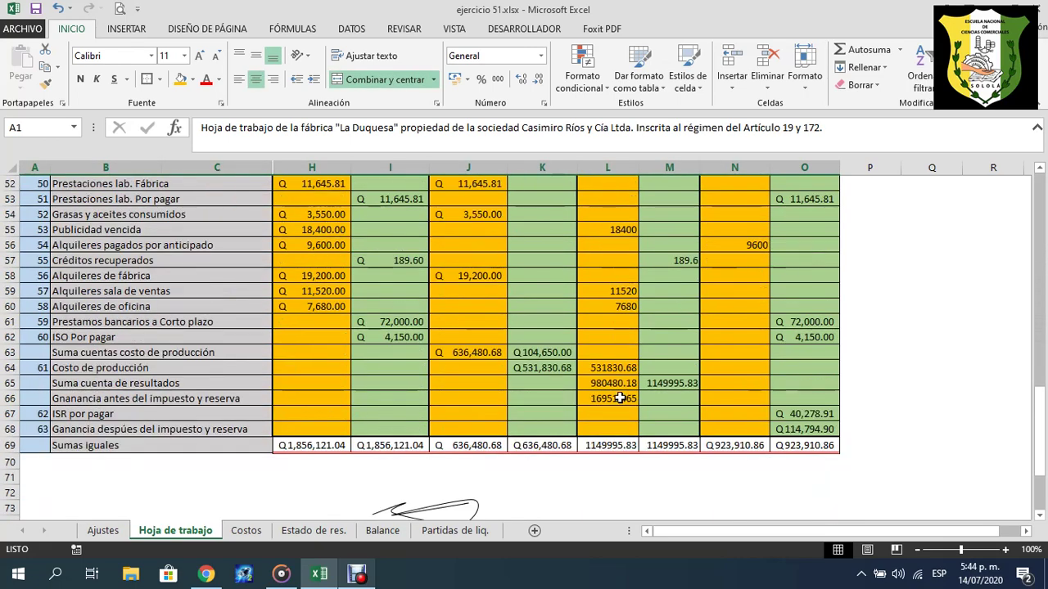
left_click(620, 398)
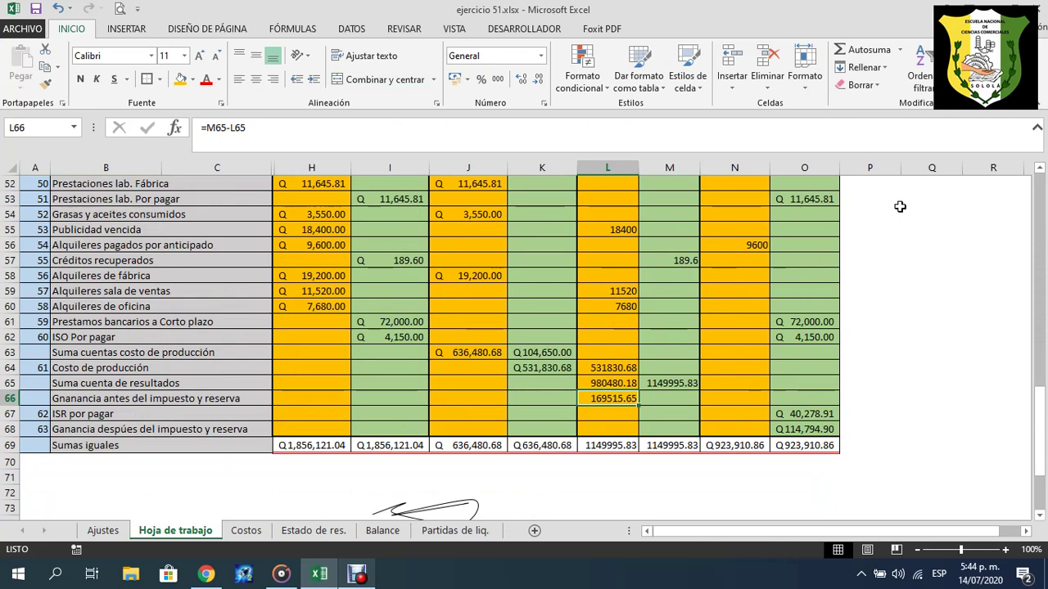
Enter in P54 the note "Verificar si hay gastos deducibes (se restan) o gastos no deducibles (se suman) antes de multiplicar por el 25%".
left_click(896, 213)
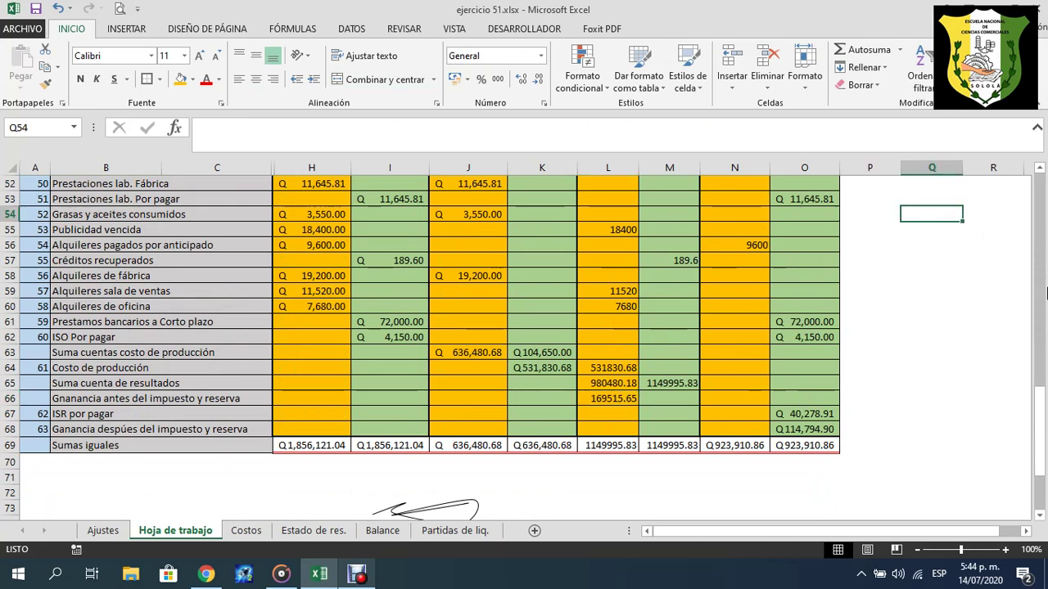
type("Ver")
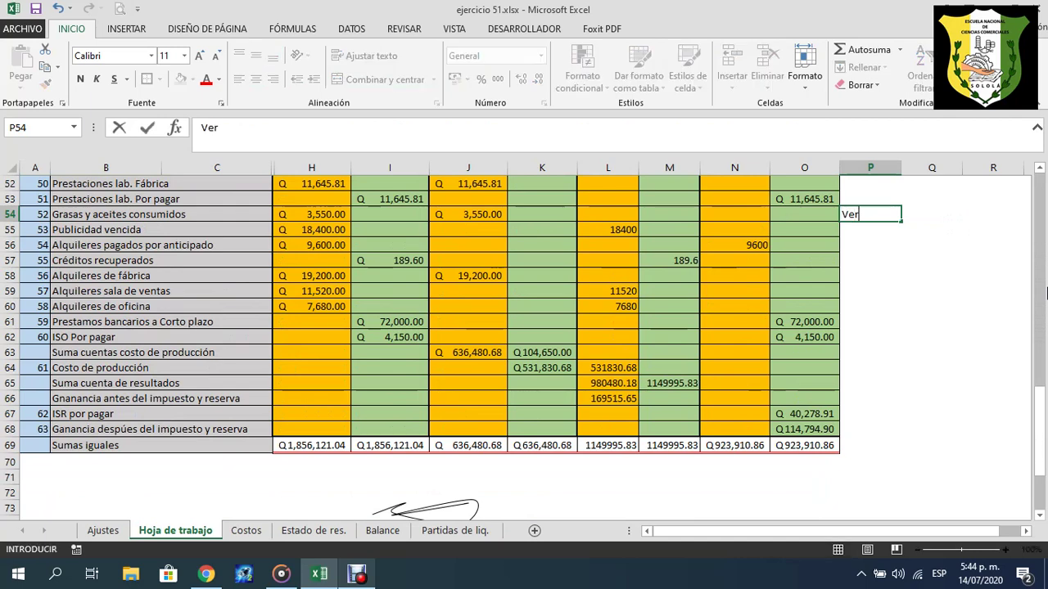
type("ificar si h")
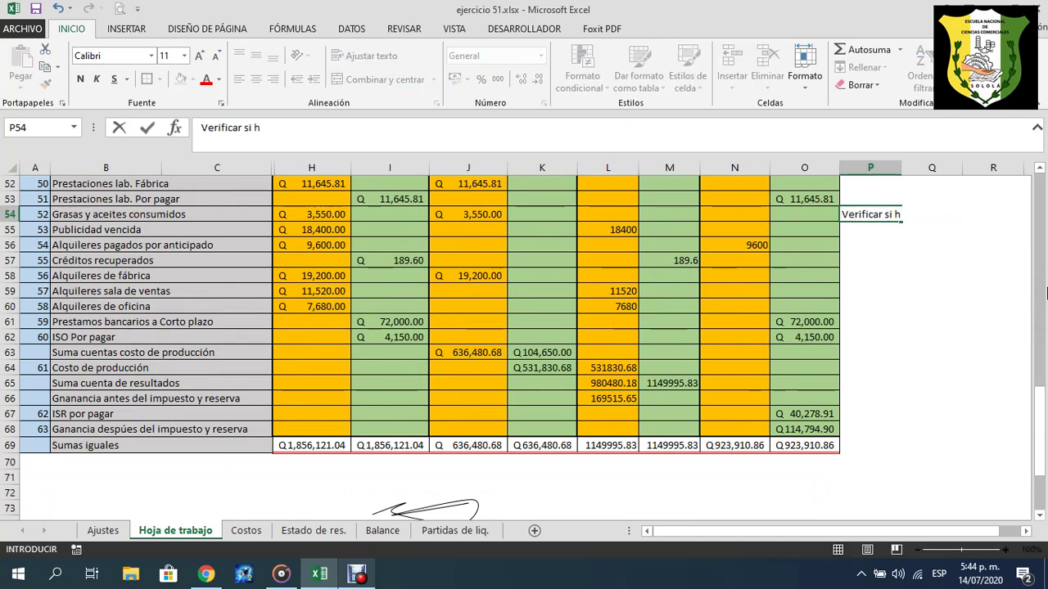
type("ay gastos de")
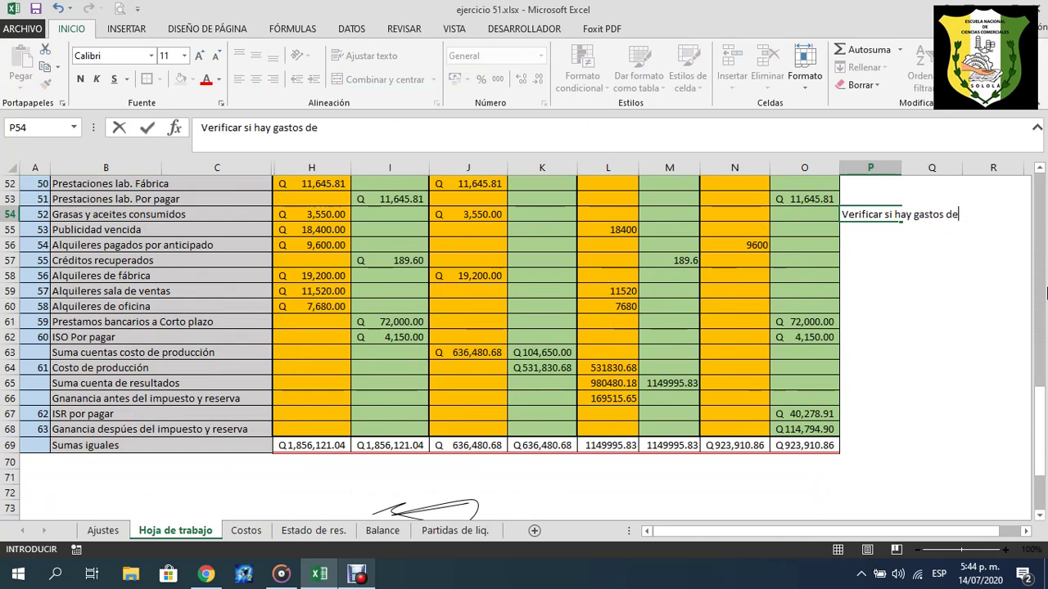
type("ud")
key("BackSpace")
type("ducibes")
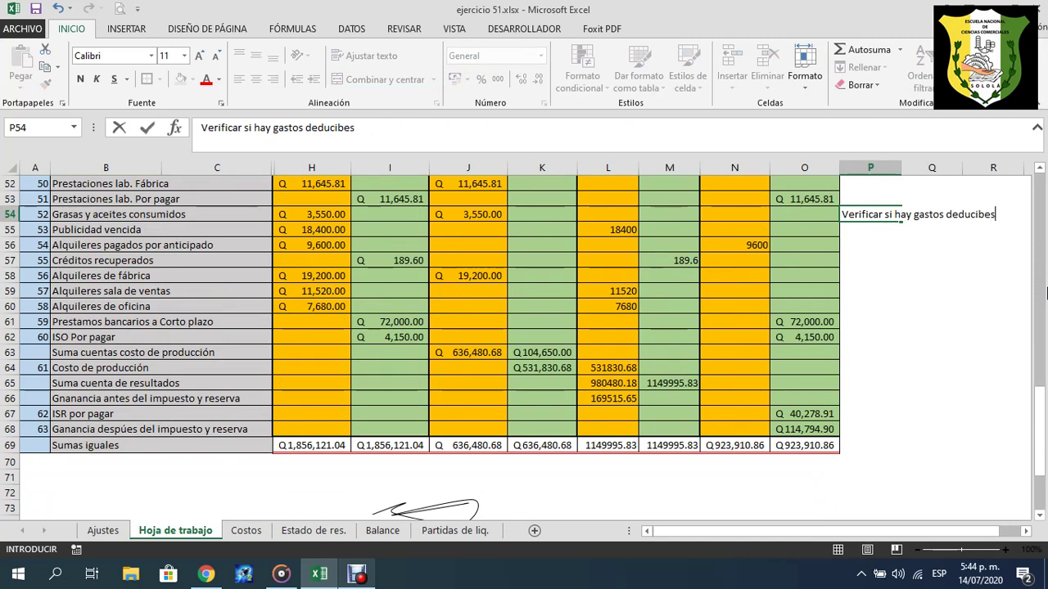
type(" (se restan)")
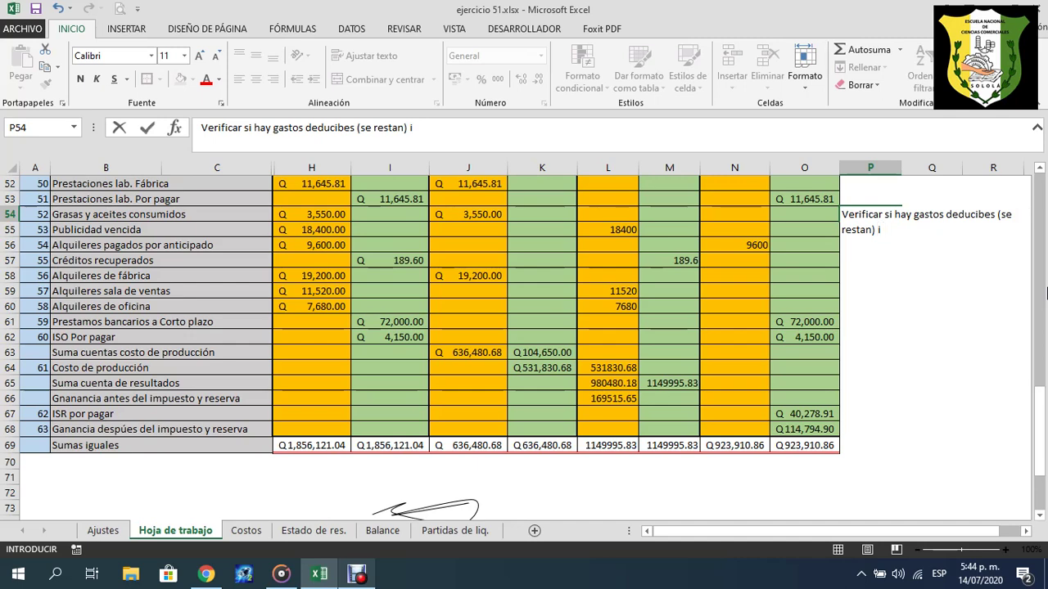
type(" o gastos no ded")
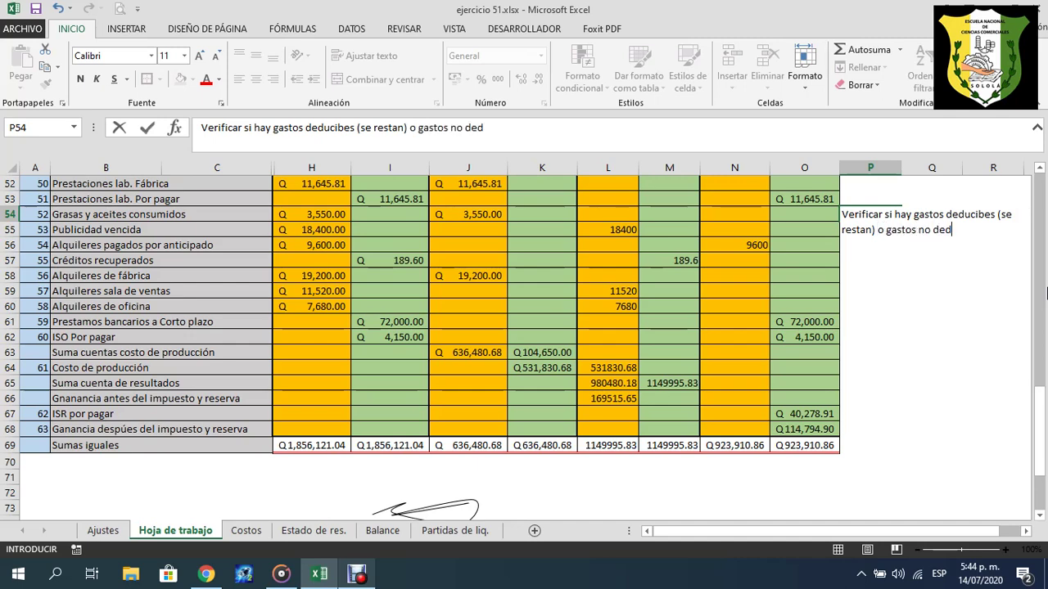
type("ucibles (se suman")
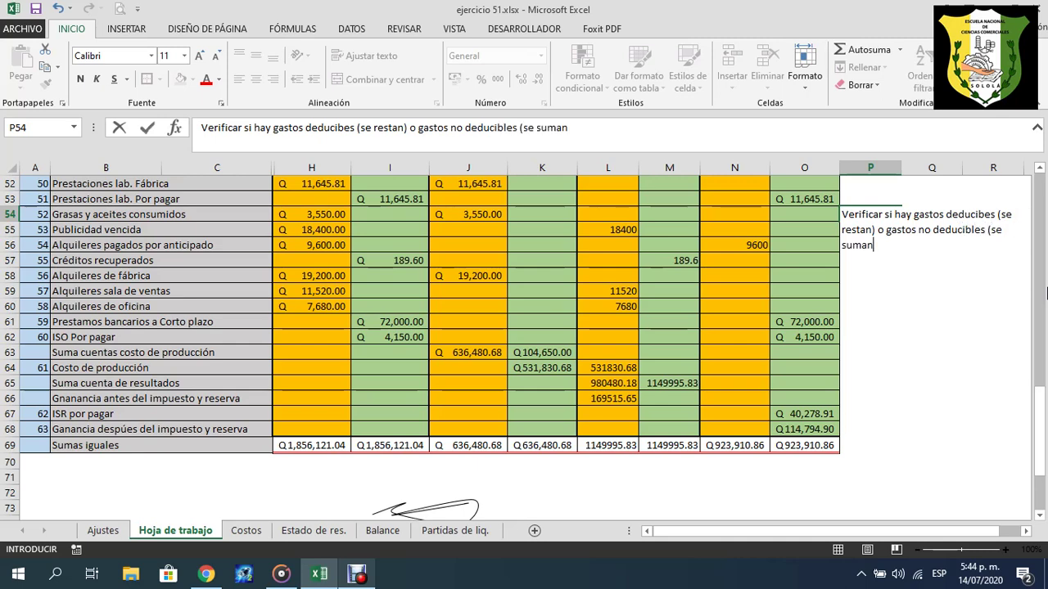
type(") antes de multip")
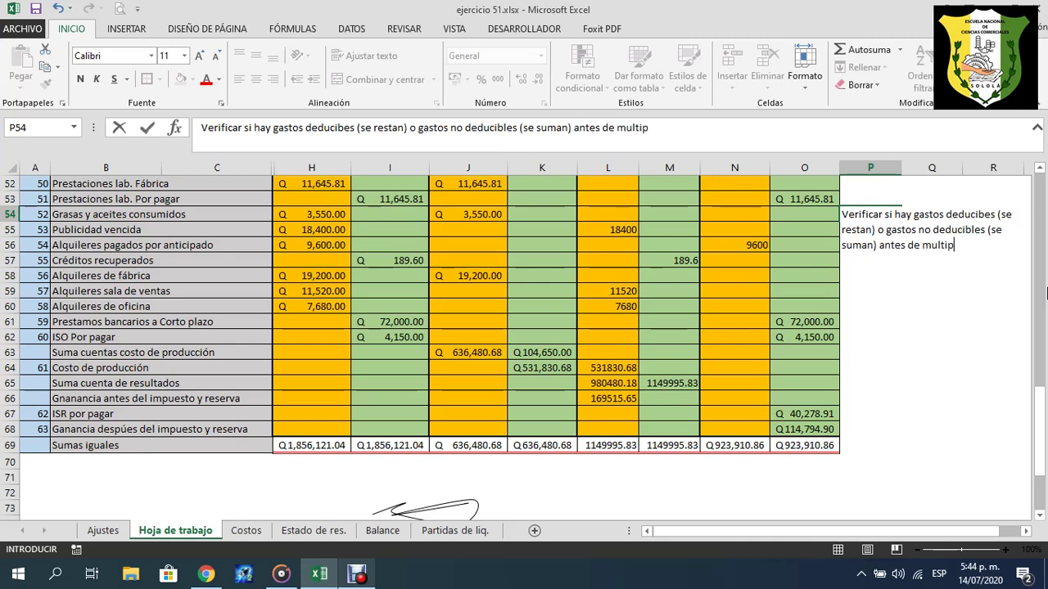
type("lar")
type("icar por el")
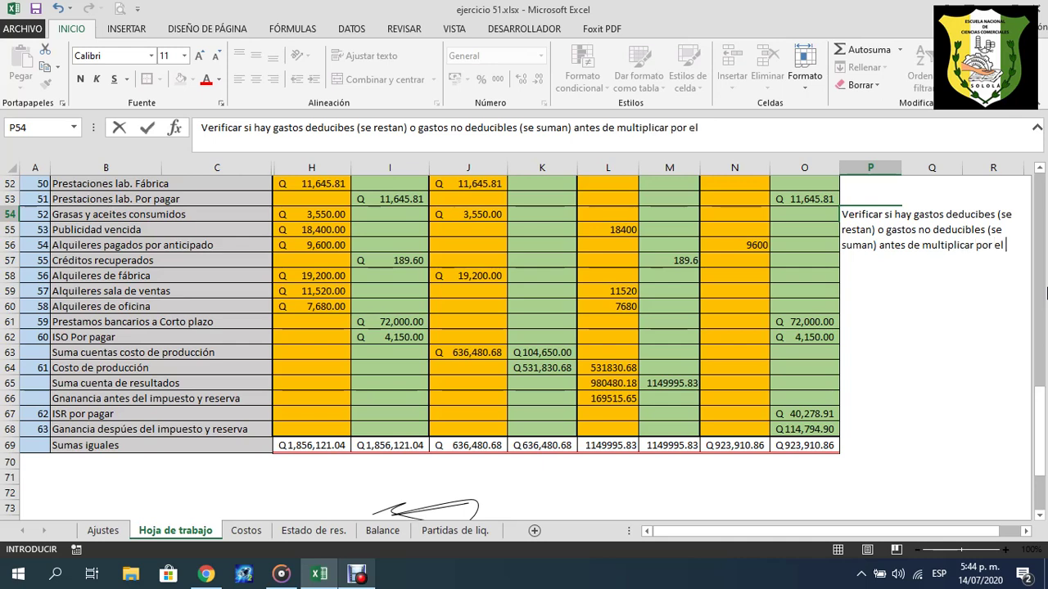
type(" 25%")
Locate the Reserva legal account in the list and check the formula behind its amount in the Pasivo column.
scroll(753, 367, "up", 11)
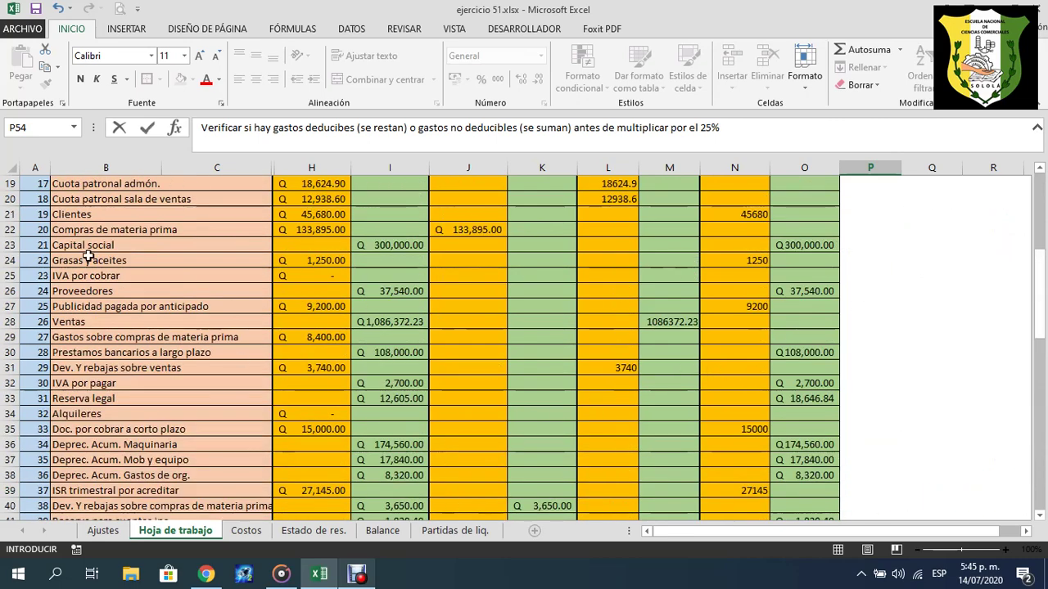
scroll(109, 276, "up", 4)
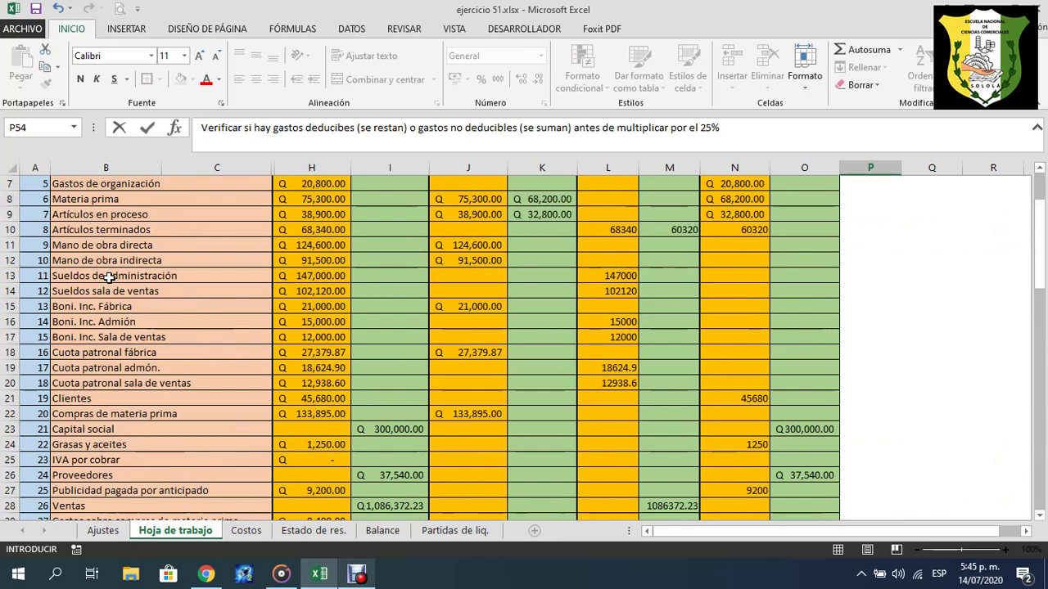
scroll(100, 320, "up", 2)
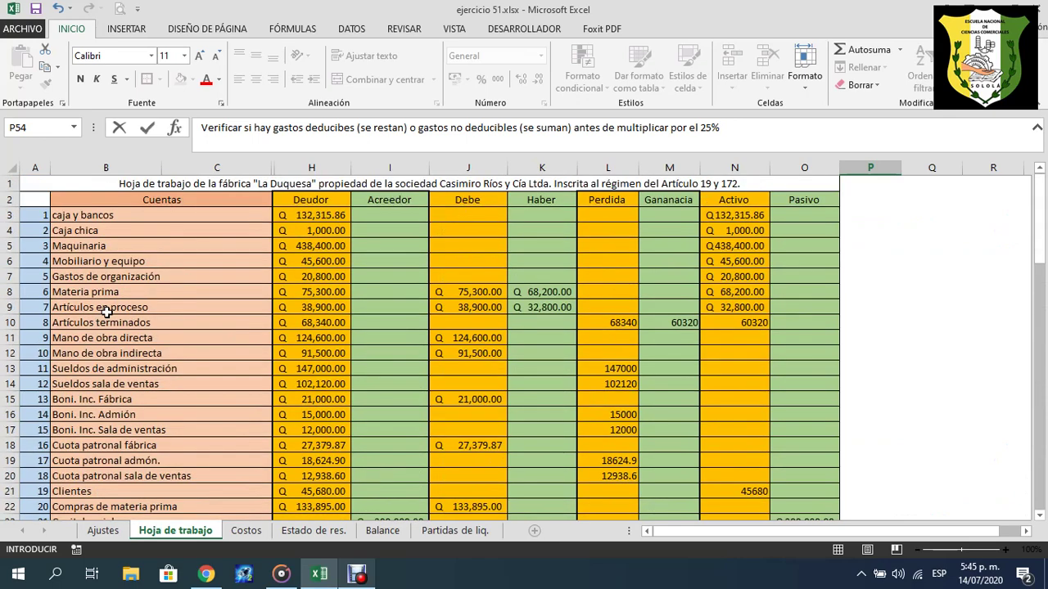
scroll(105, 311, "down", 8)
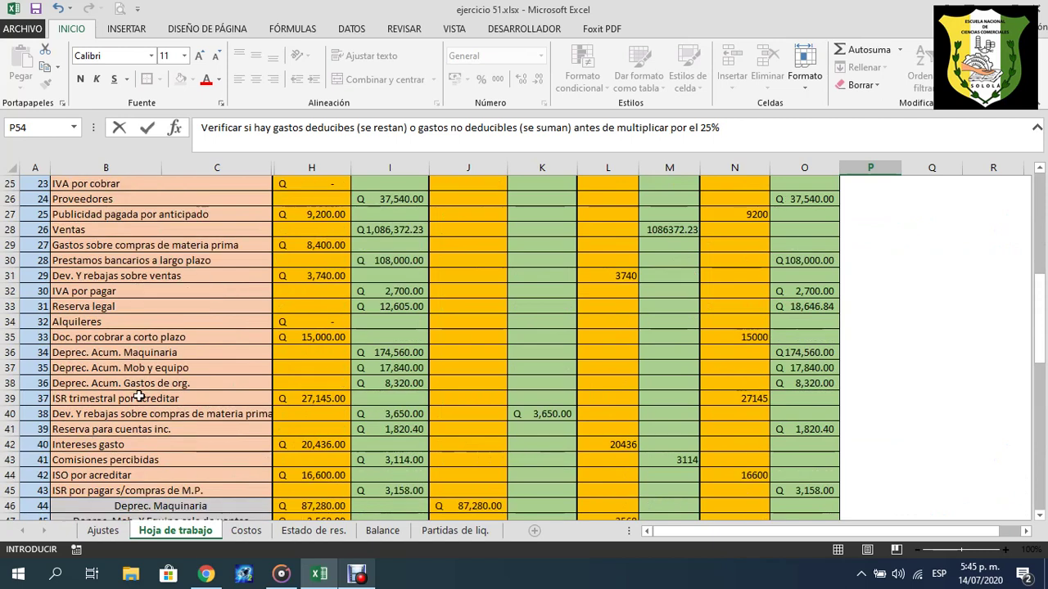
left_click(119, 300)
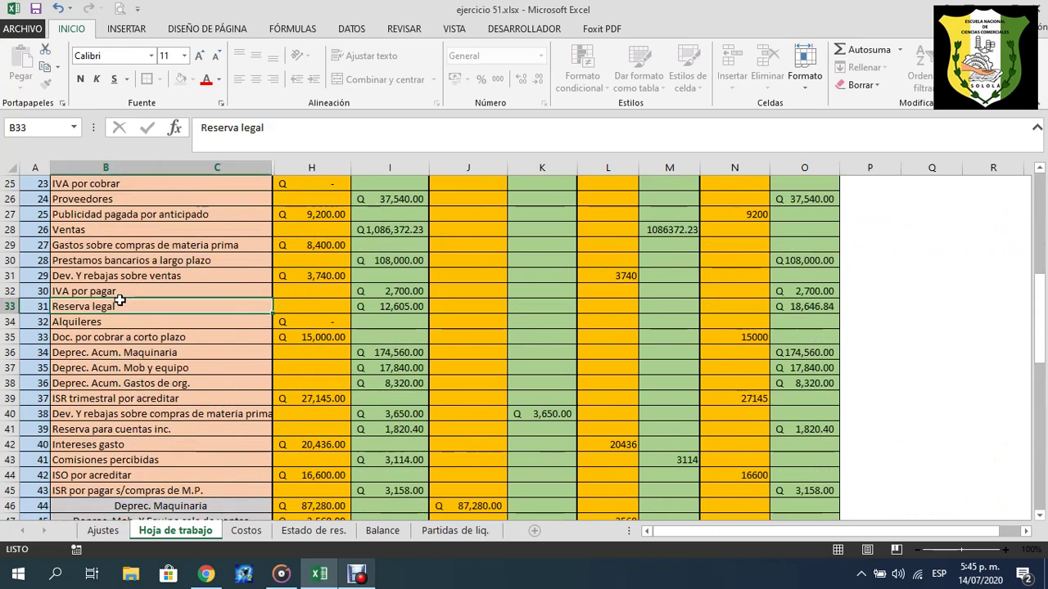
left_click(802, 304)
scroll(156, 445, "down", 8)
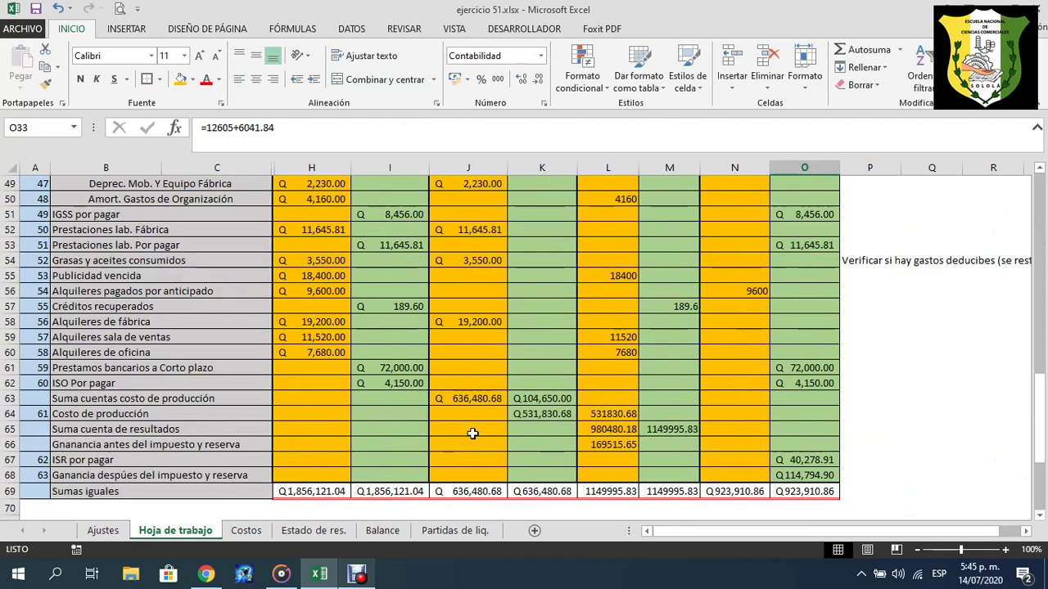
Examine the Debe and Haber columns for production costs, including the Materia prima amount in Debe.
scroll(472, 433, "up", 16)
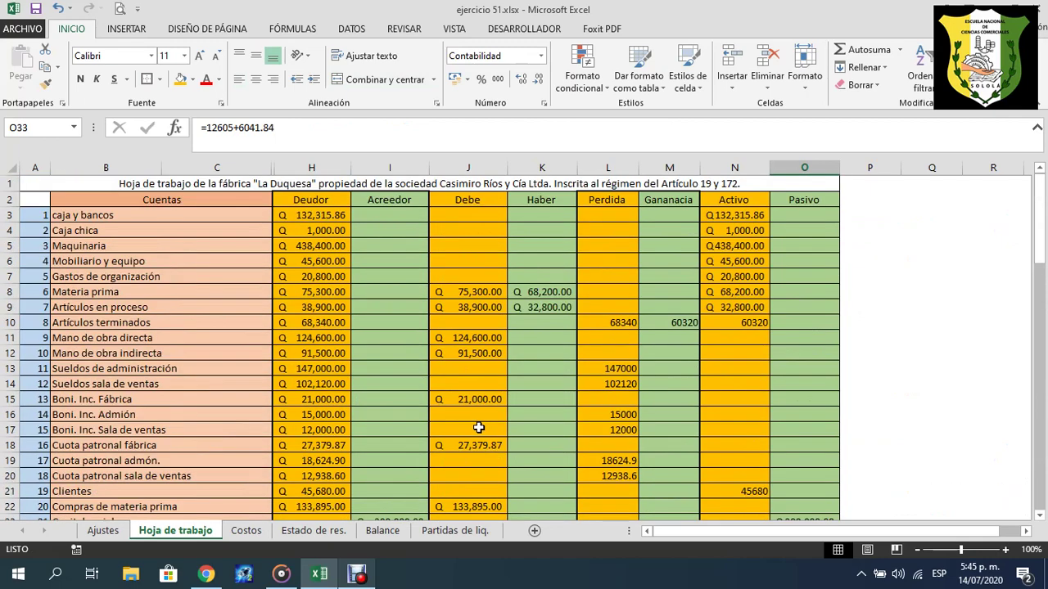
left_click(467, 199)
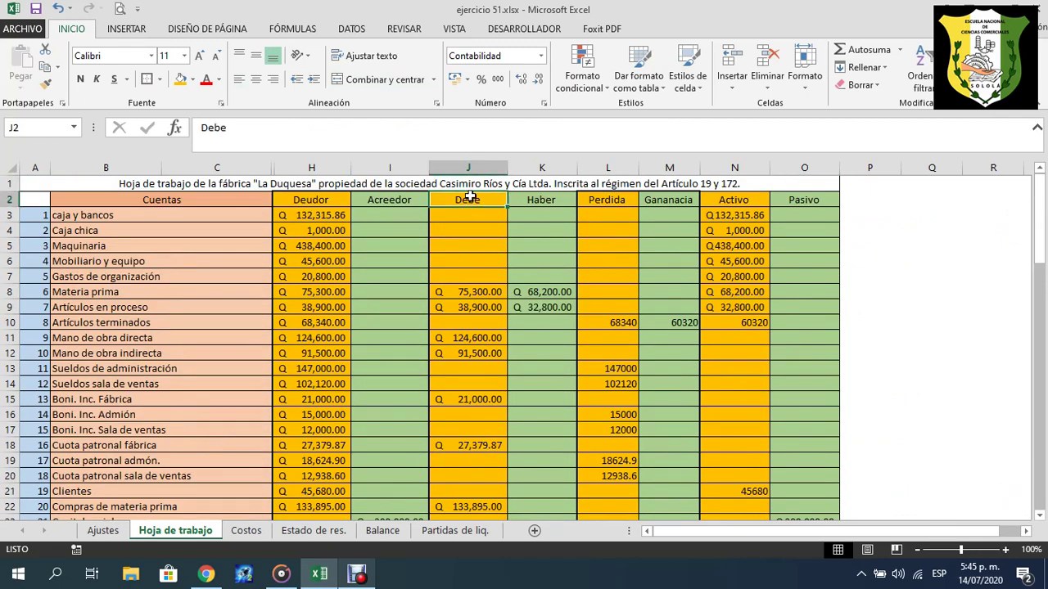
left_click(544, 198)
left_click(480, 199)
left_click(533, 200)
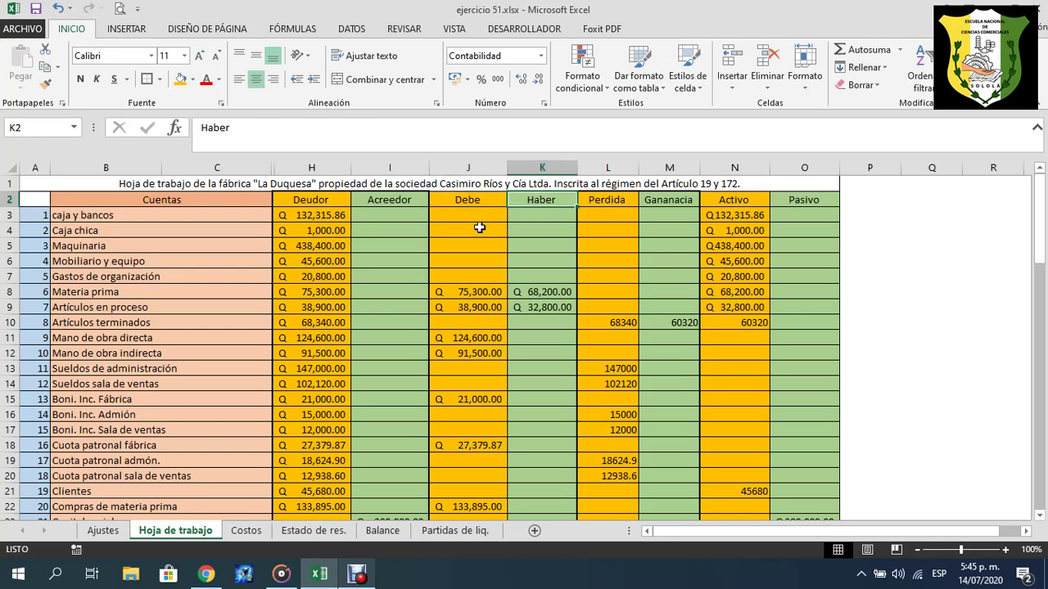
left_click(495, 215)
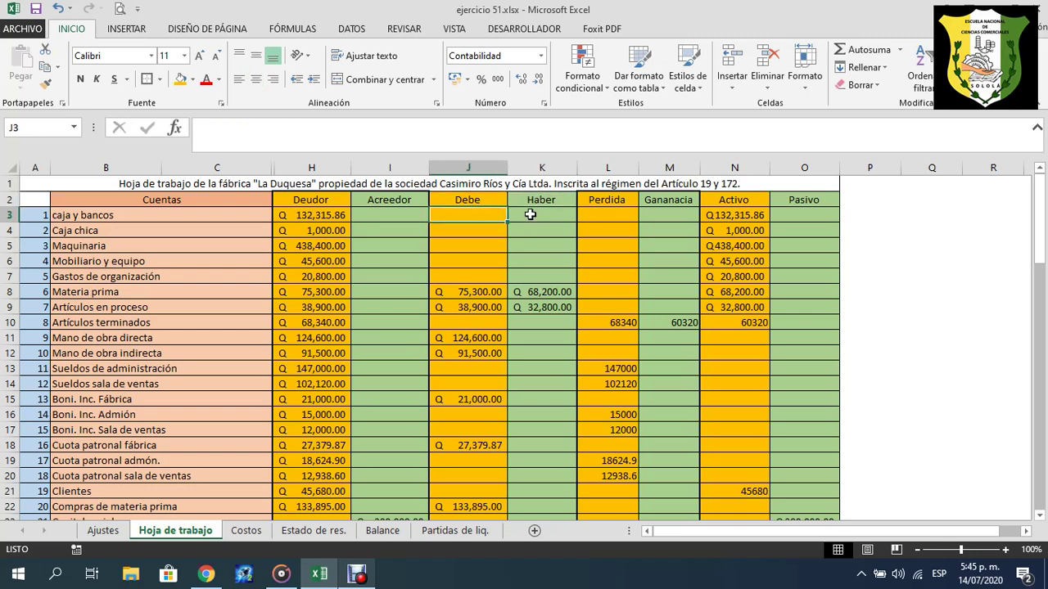
left_click(531, 214)
left_click(488, 228)
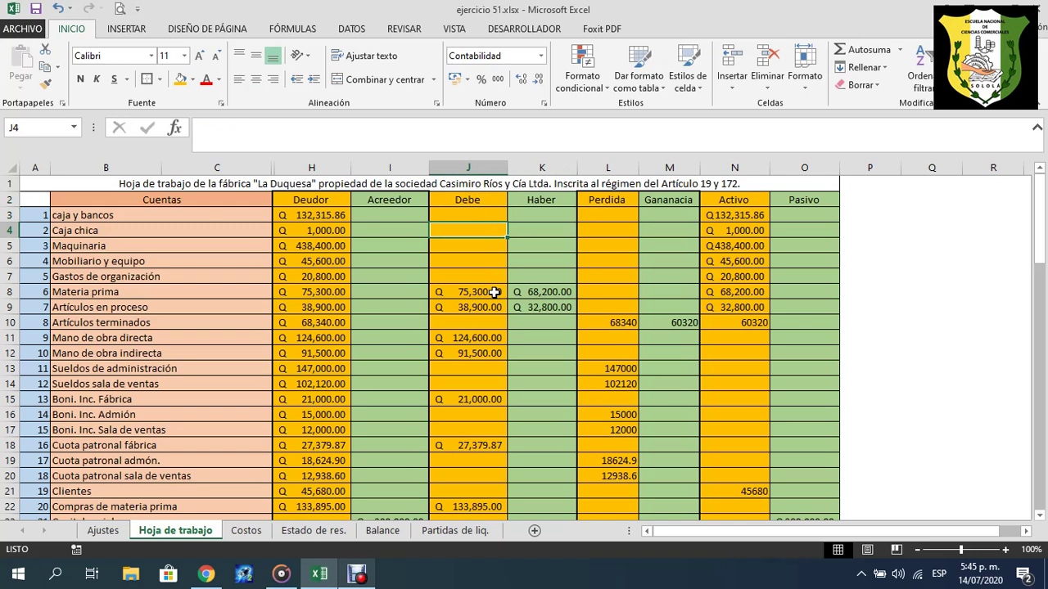
left_click(494, 292)
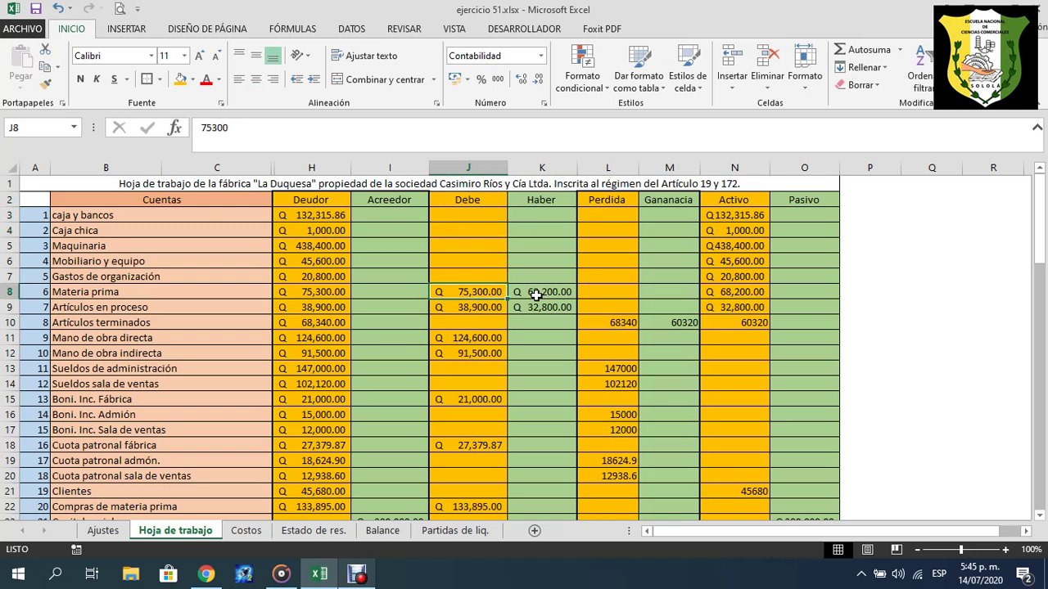
Go through the column headings in two groups: Deudor, Debe, Perdida and Activo, and Acreedor, Haber, Gananacia and Pasivo.
left_click(318, 204)
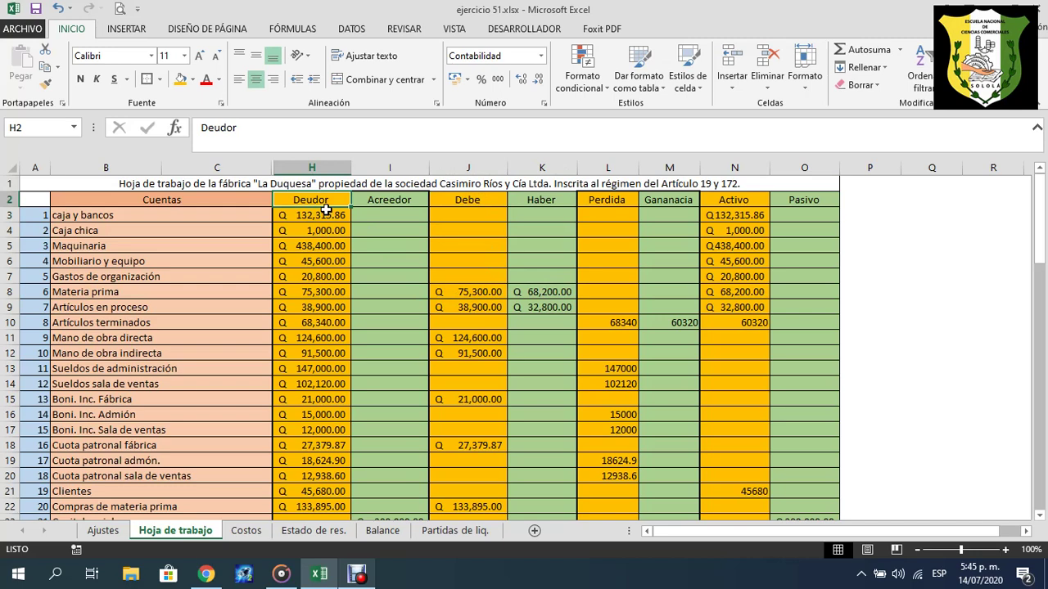
left_click(481, 199)
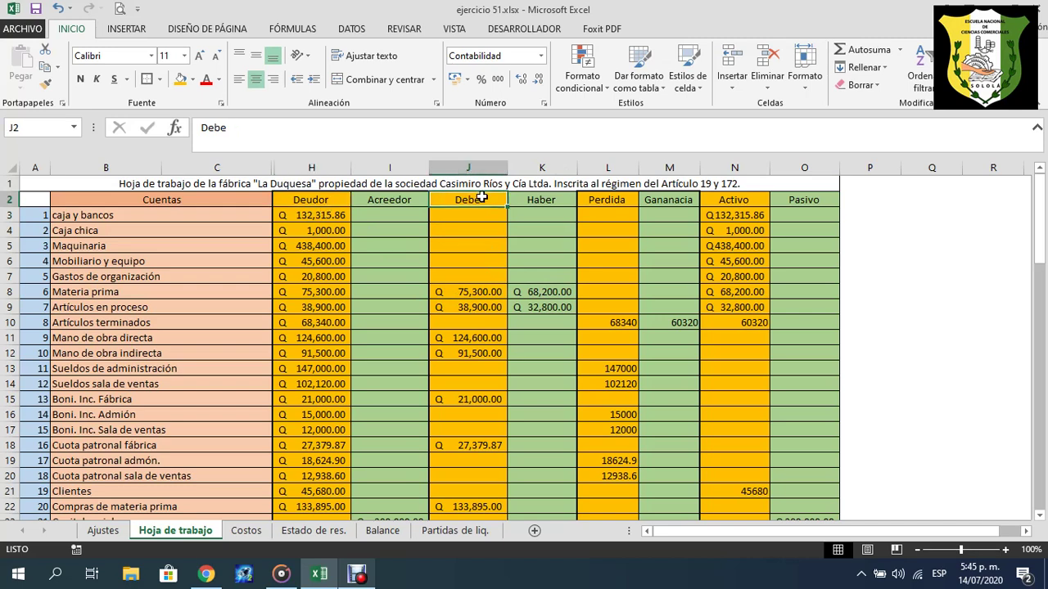
left_click(613, 200)
left_click(734, 198)
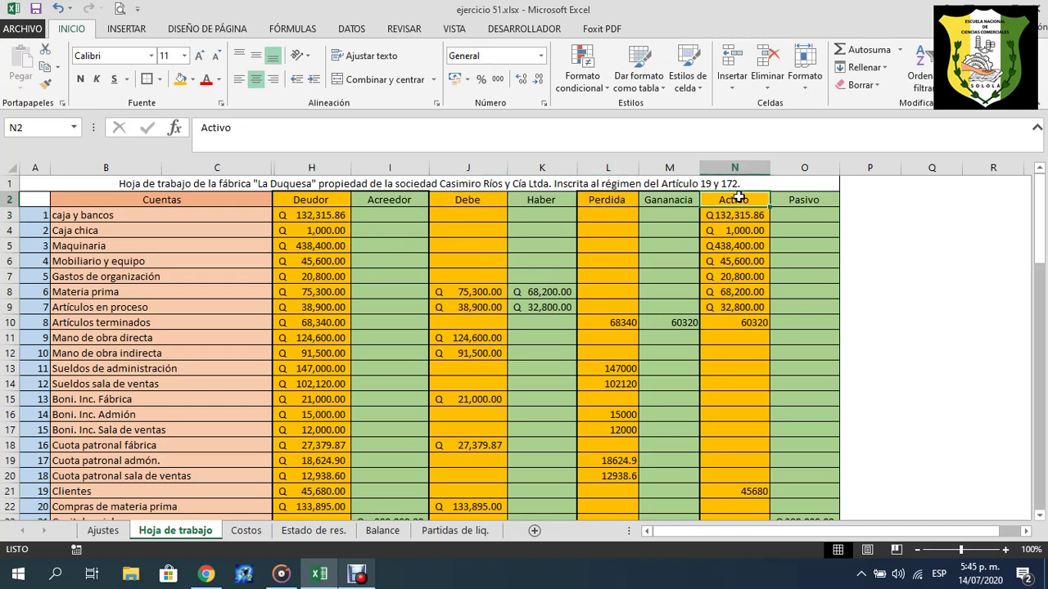
left_click(378, 199)
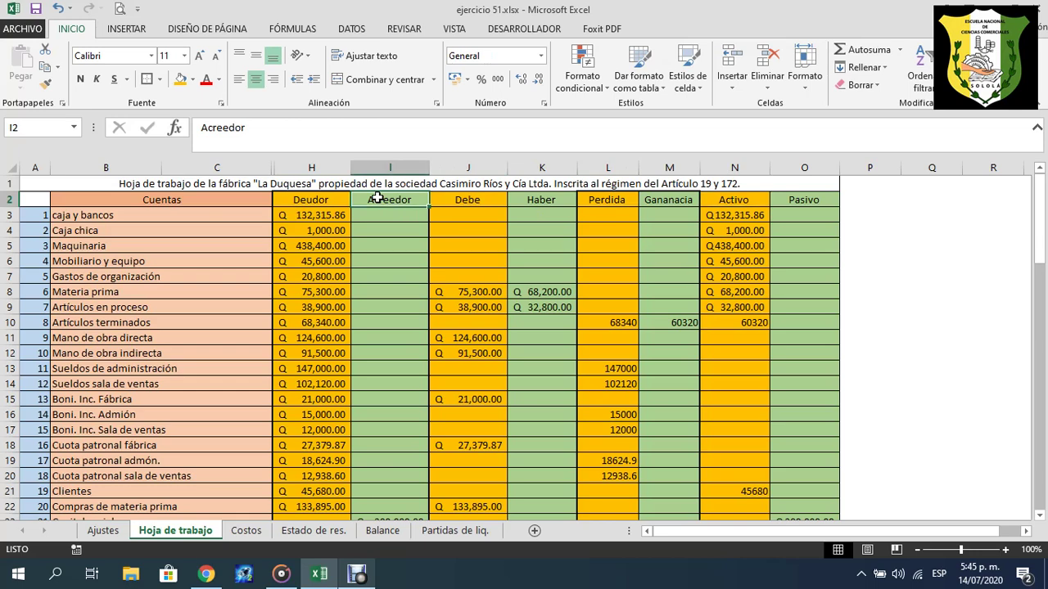
left_click(542, 200)
left_click(669, 200)
left_click(809, 200)
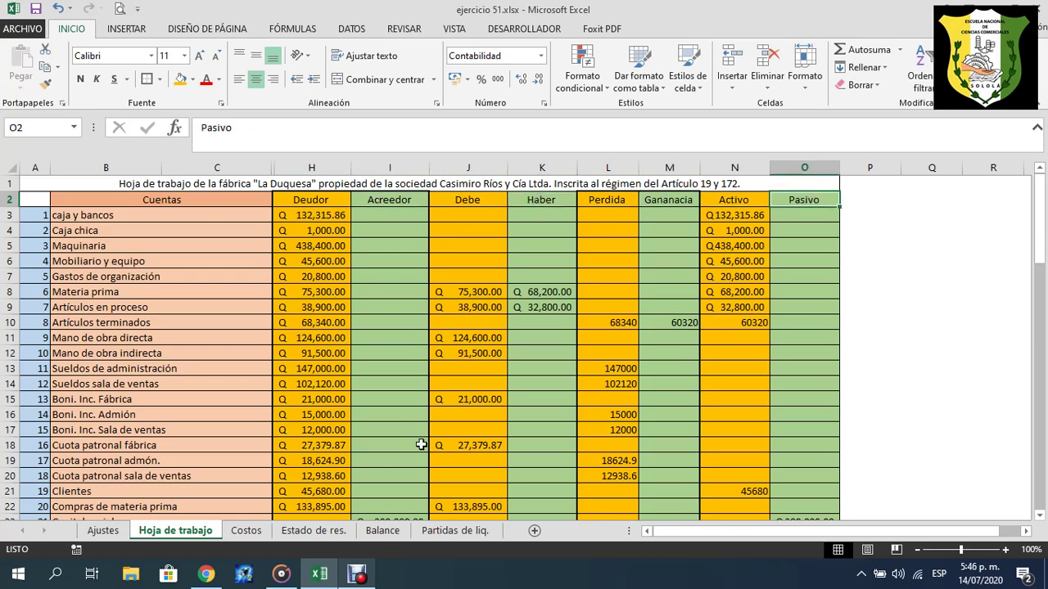
Compare the Suma cuentas costo de producción sum formulas in the Debe and Haber columns.
scroll(420, 444, "down", 16)
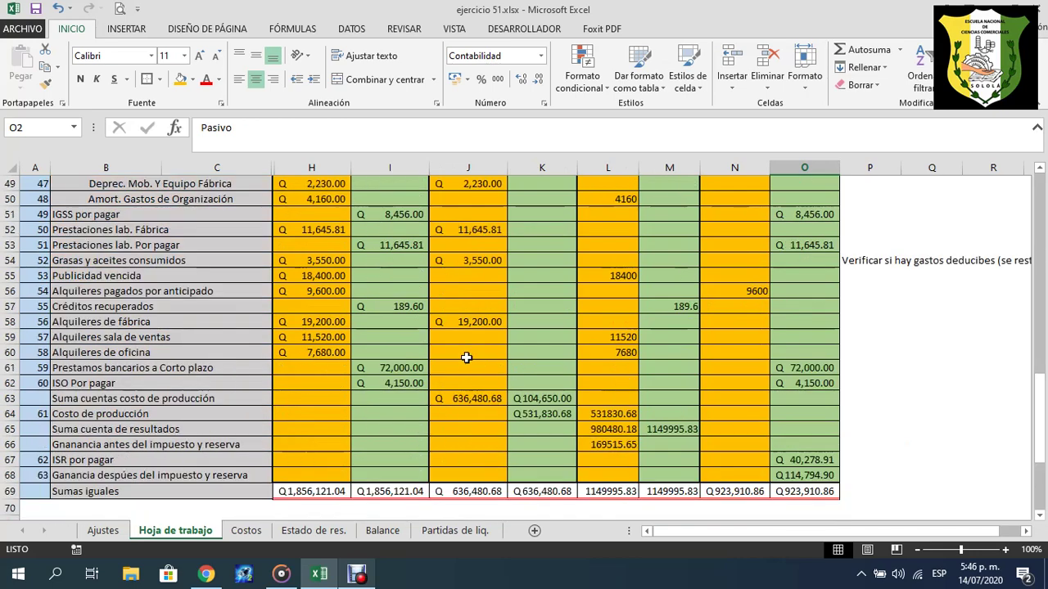
left_click(466, 357)
left_click(479, 398)
key("Right")
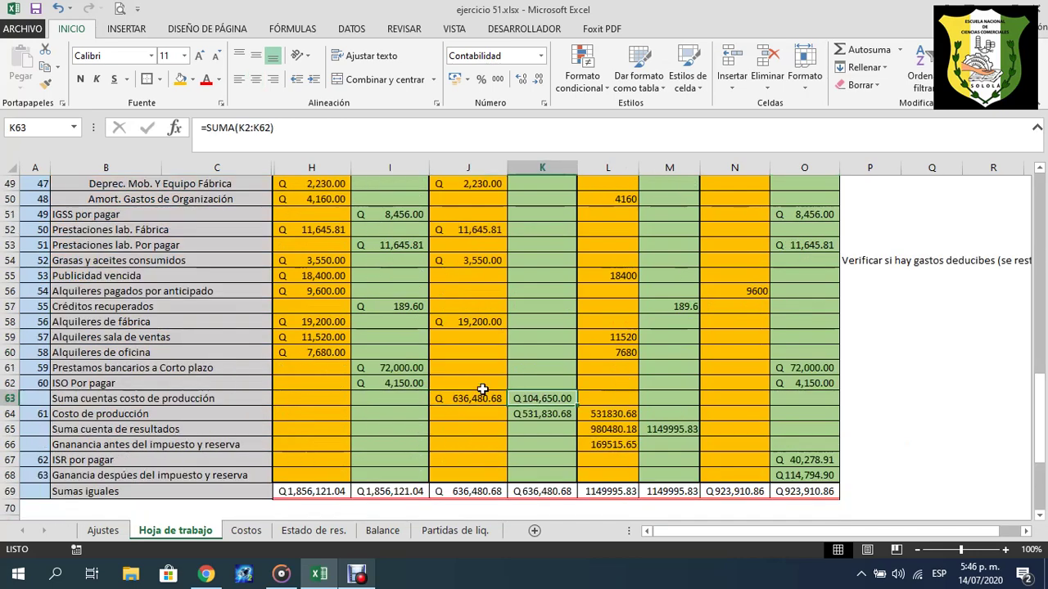
left_click(482, 398)
left_click(174, 399)
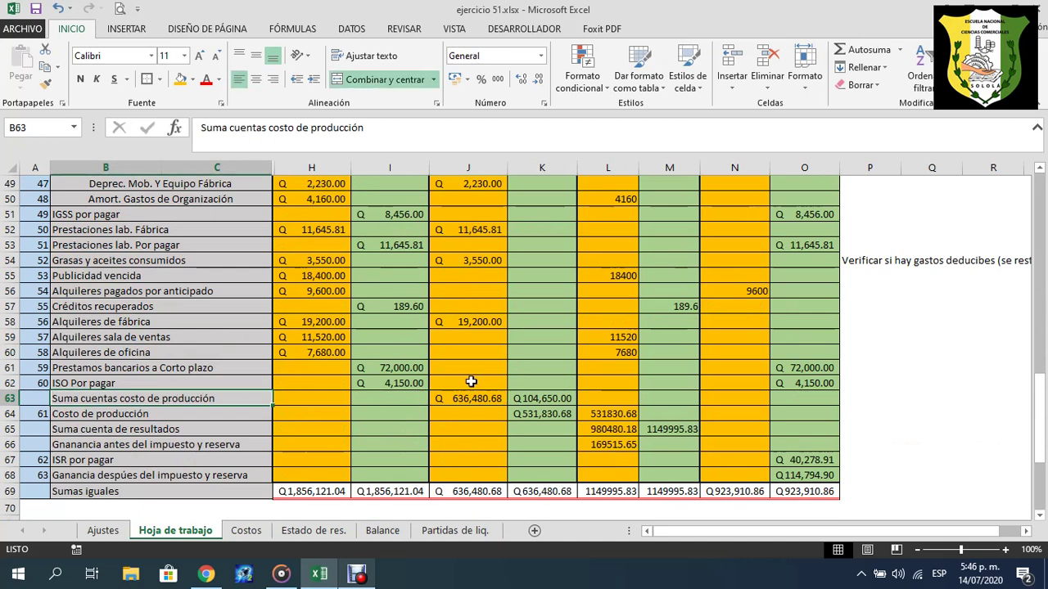
left_click(496, 397)
left_click(532, 396)
left_click(462, 396)
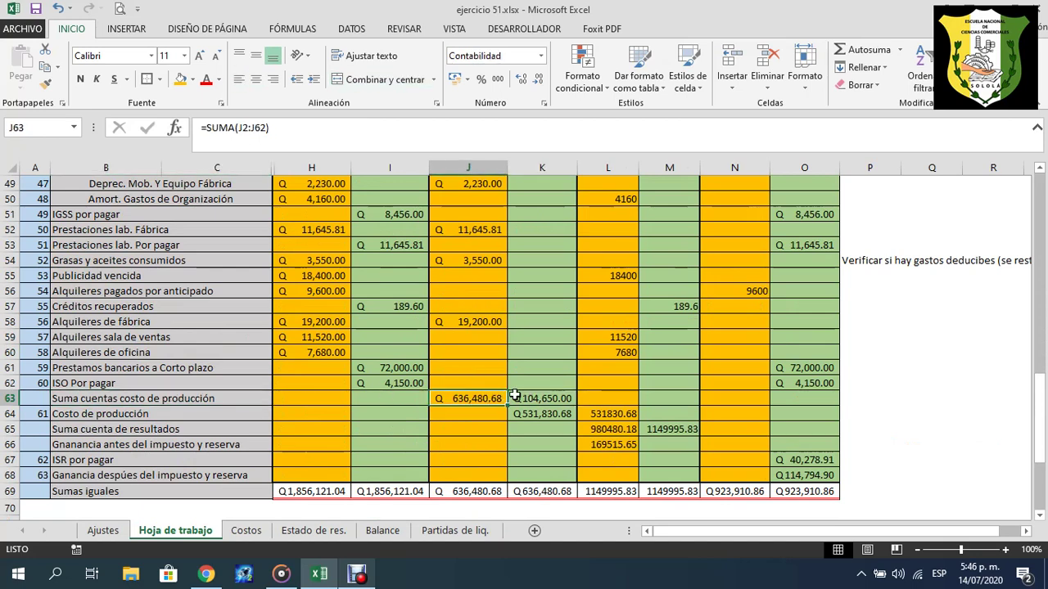
Trace Costo de producción from its formula in Haber to its amount in Perdida, and check the Suma cuenta de resultados formula in Gananacia.
left_click(190, 420)
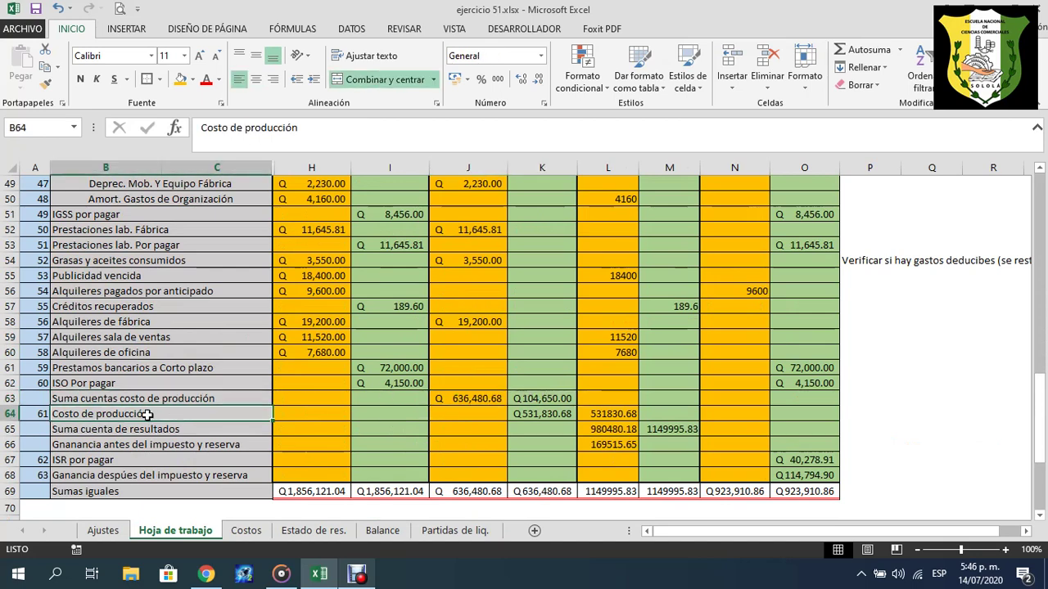
left_click(561, 416)
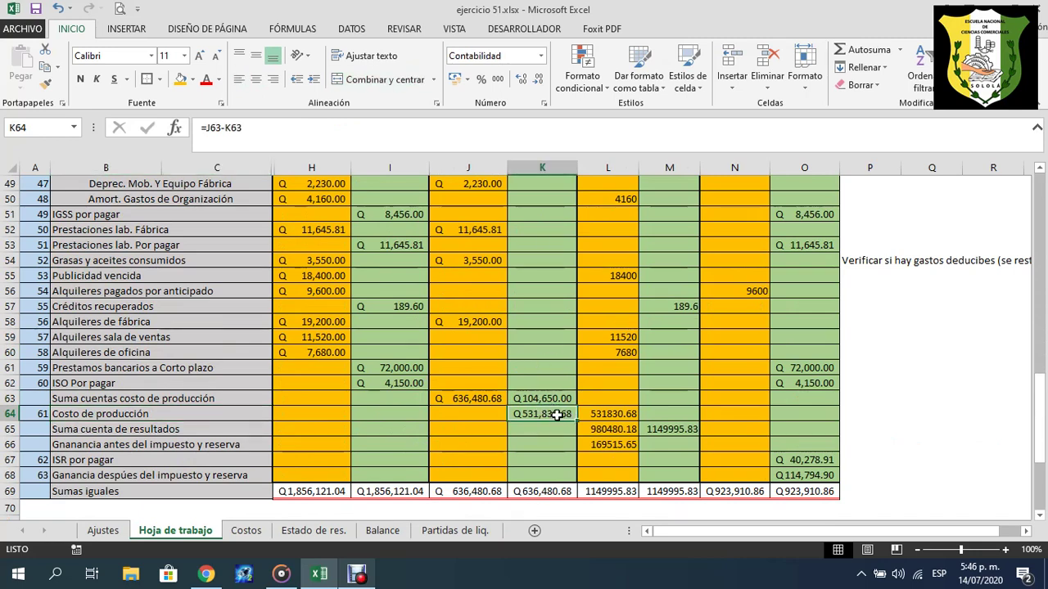
left_click(624, 414)
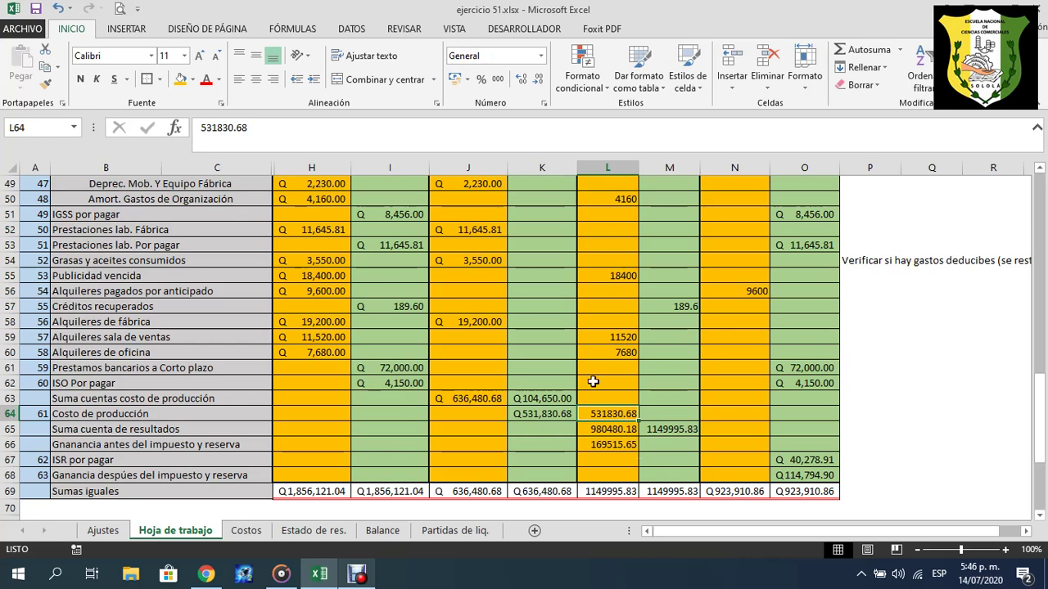
left_click(673, 430)
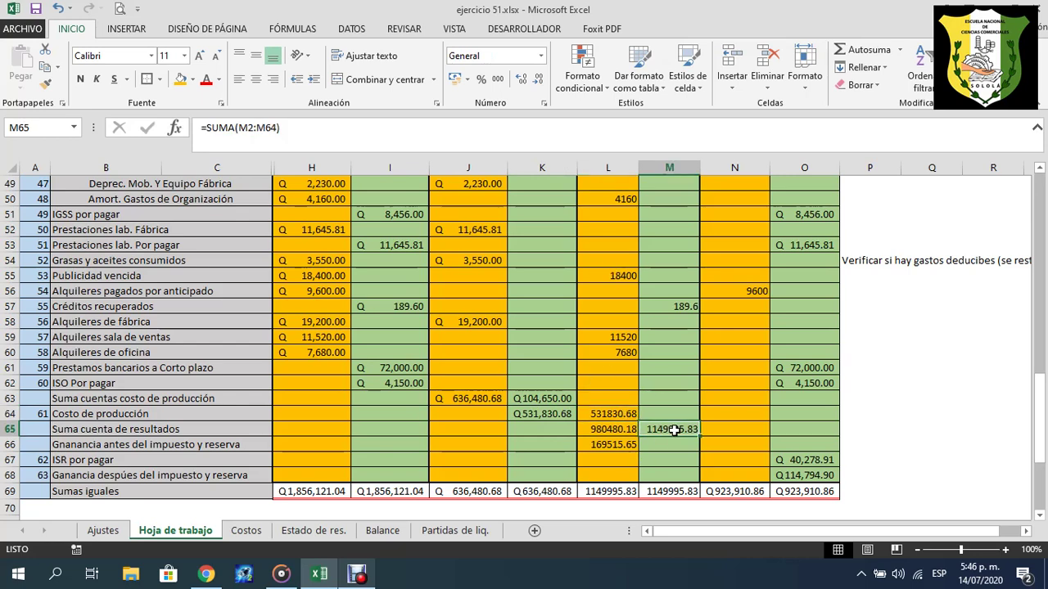
Check the Suma cuenta de resultados formula in Perdida and the pre-tax profit formula in the row below it.
left_click(621, 429)
key("Right")
left_click(607, 429)
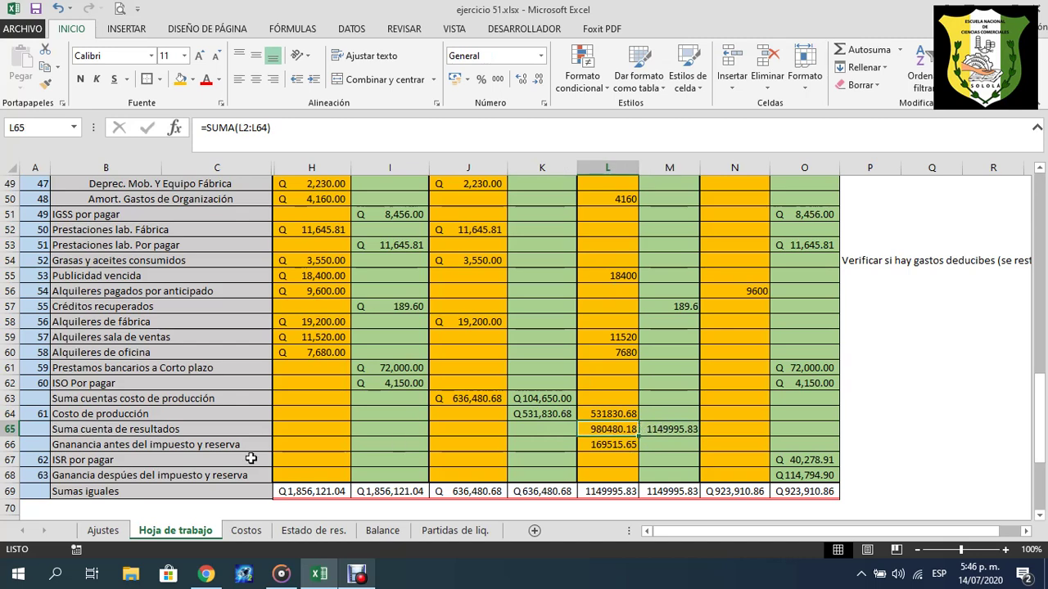
left_click(628, 447)
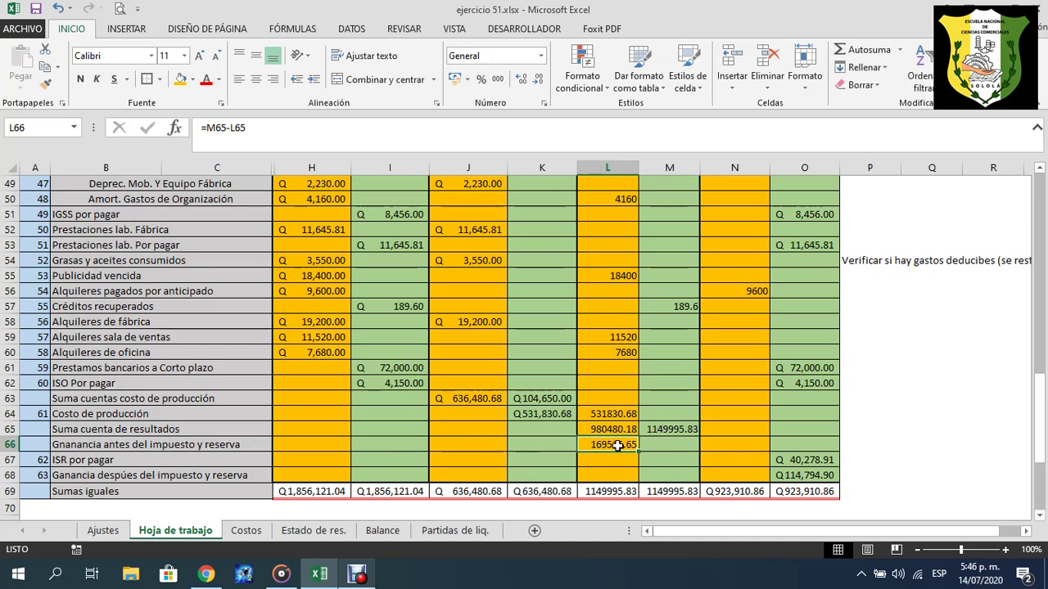
Add a closing period after "25%" to the note on deductible and non-deductible expenses in cell P54.
left_click(865, 262)
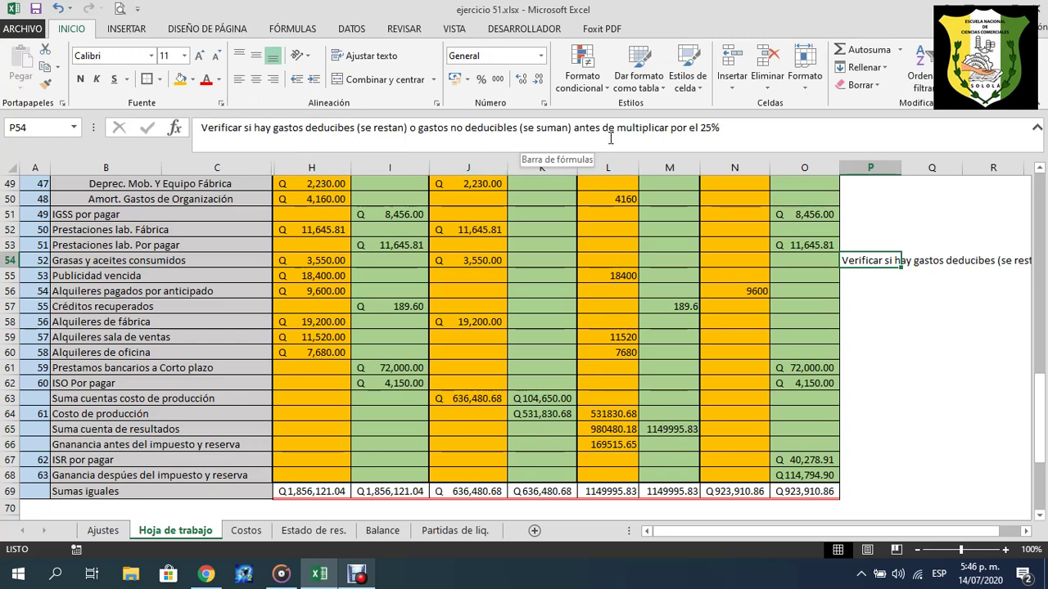
left_click(717, 128)
type(".")
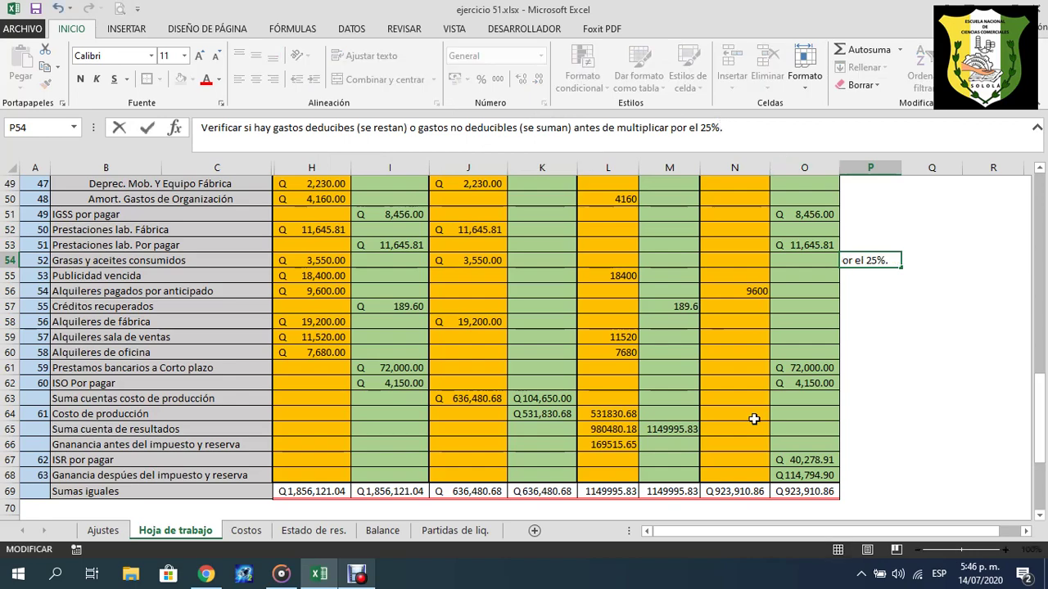
left_click(808, 459)
Unhide the Haber - column G immediately before the Deudor column.
scroll(814, 467, "up", 16)
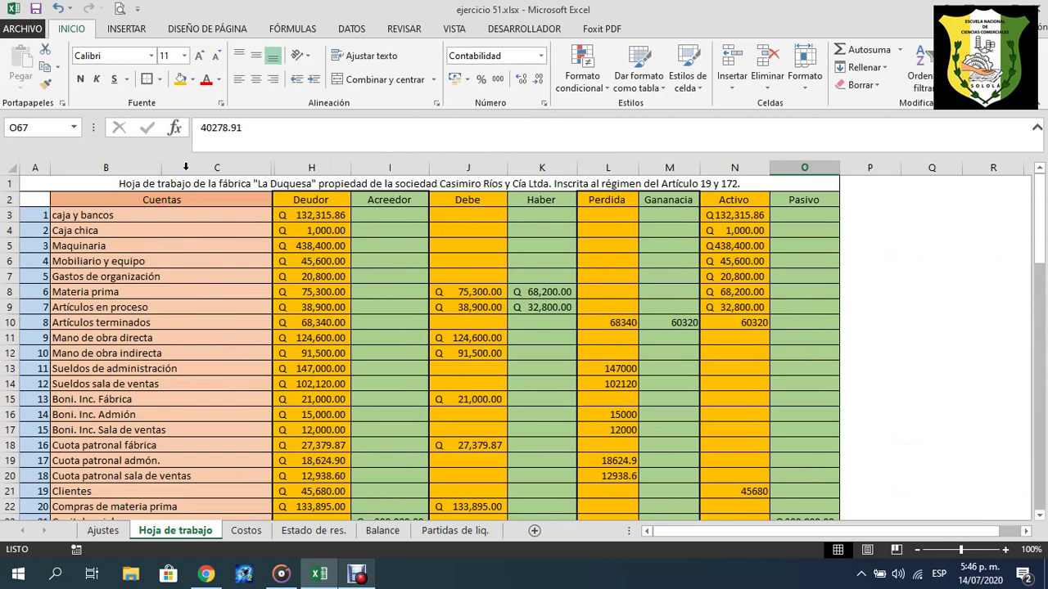
right_click(272, 167)
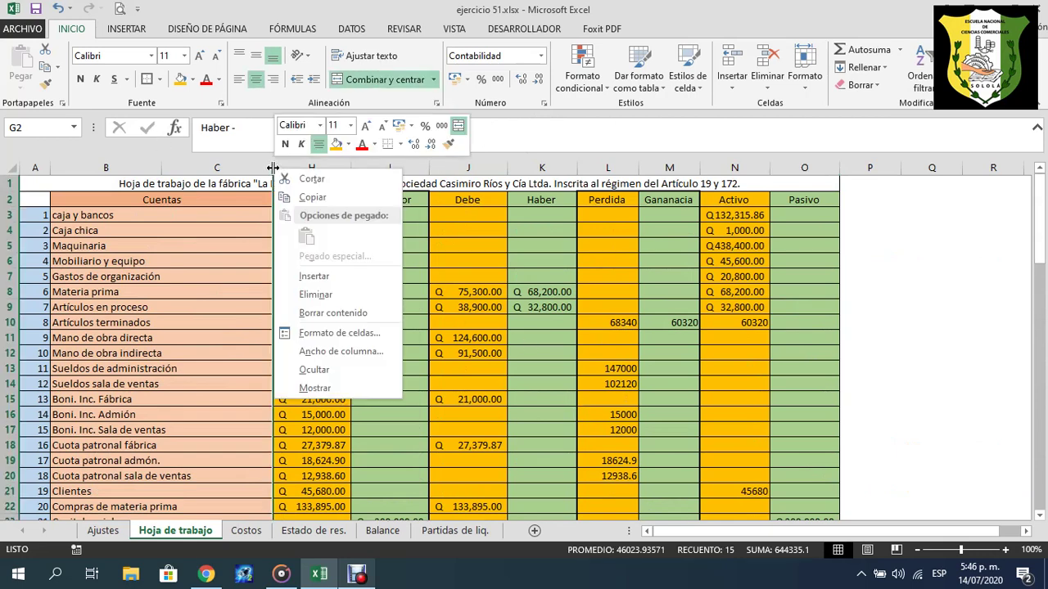
left_click(317, 393)
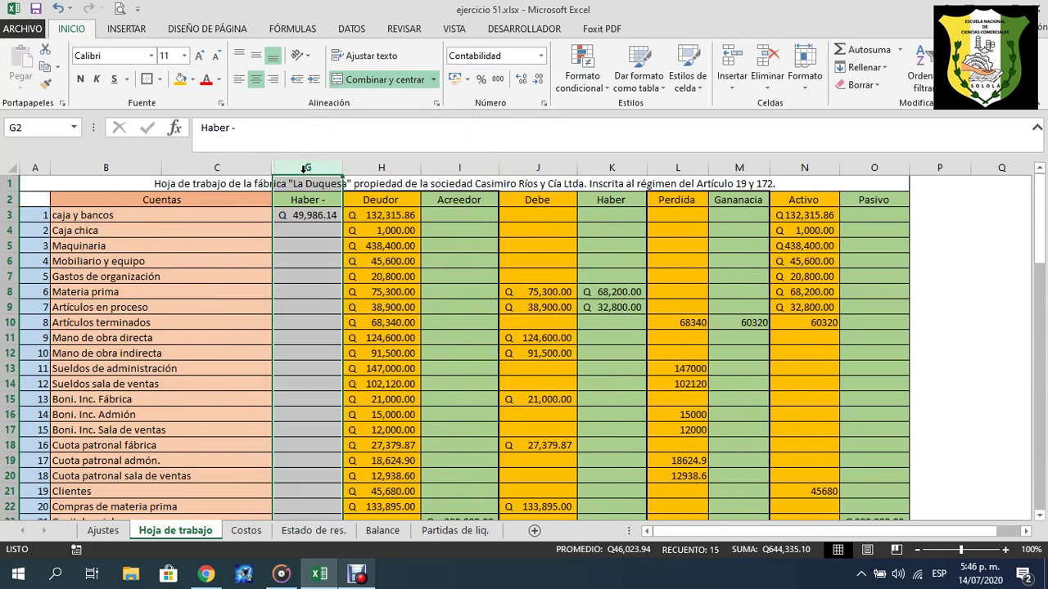
Try to unhide the remaining hidden columns with only column C selected.
right_click(271, 168)
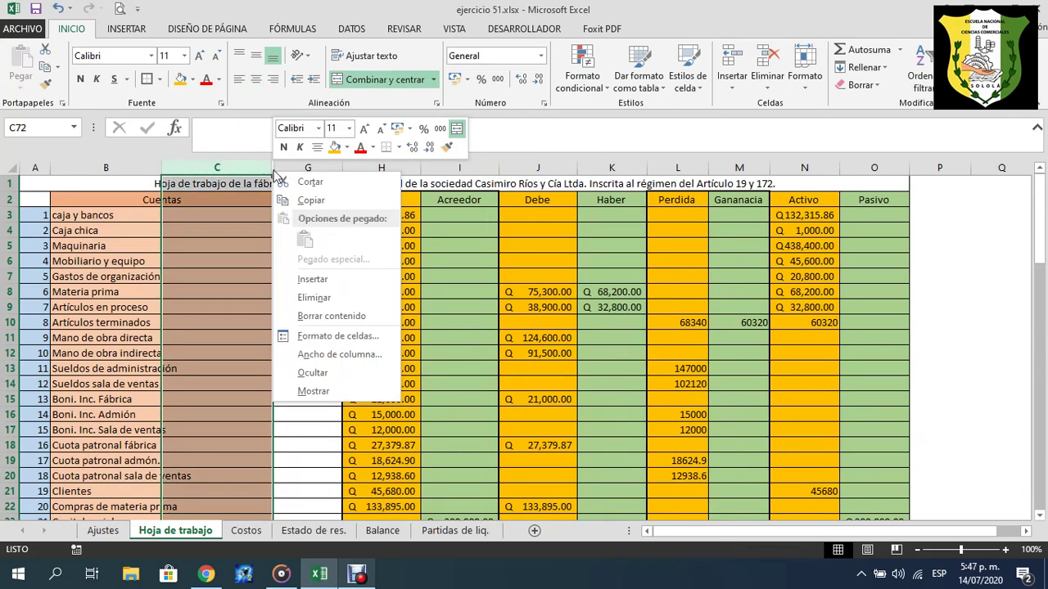
key("Escape")
right_click(272, 167)
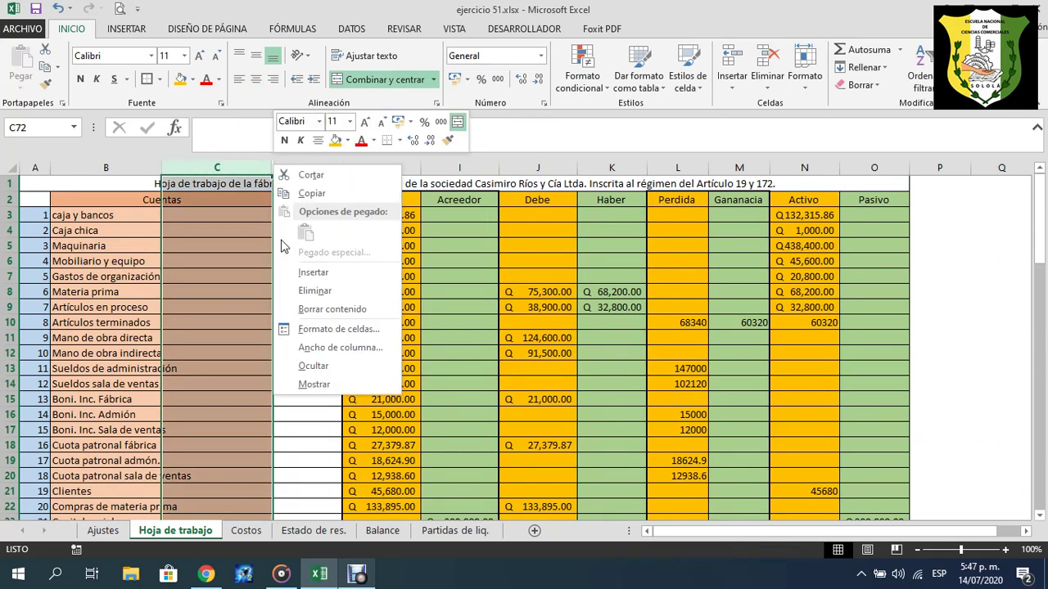
left_click(322, 388)
scroll(361, 315, "up", 19)
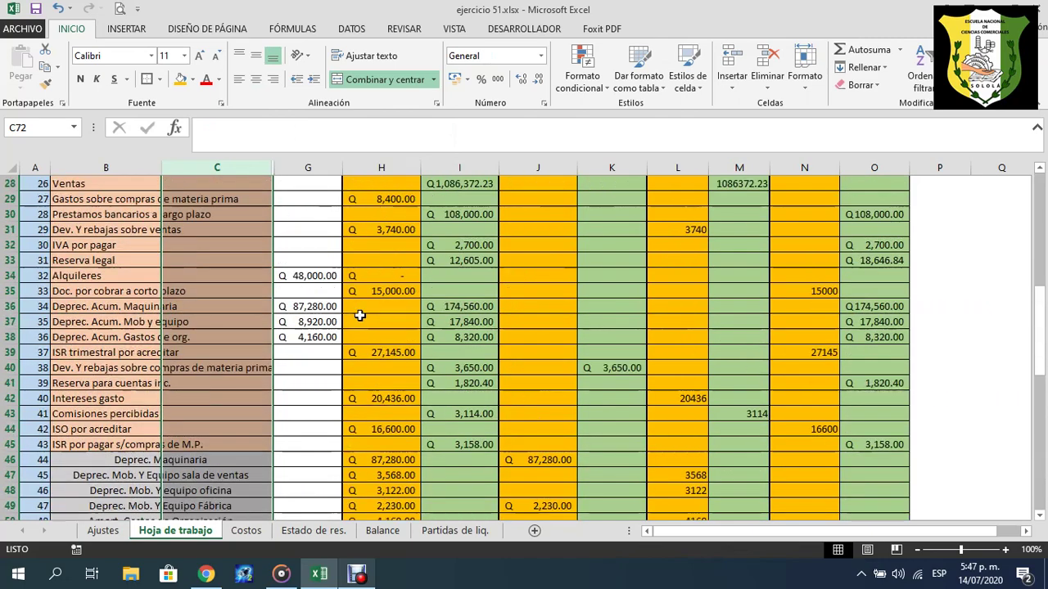
Unhide the Debe + column F between the Cuentas and Haber - columns.
left_click(303, 216)
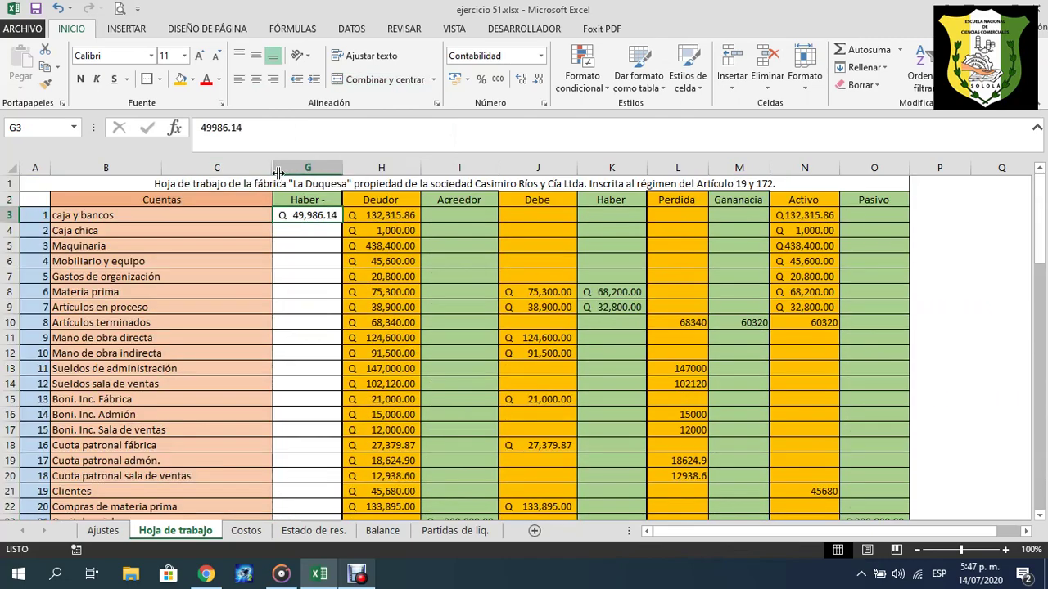
right_click(274, 168)
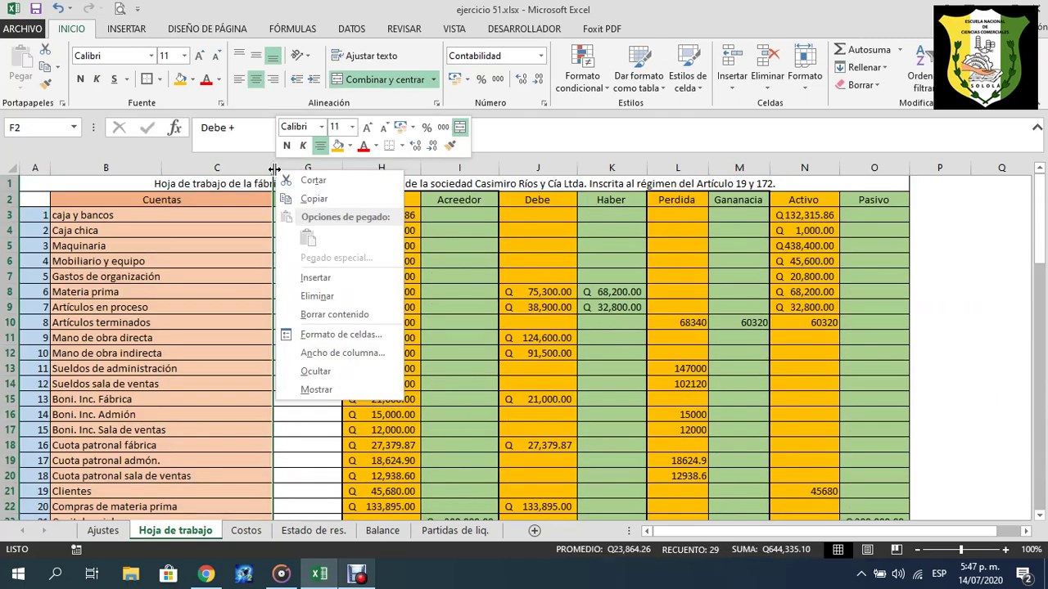
left_click(319, 389)
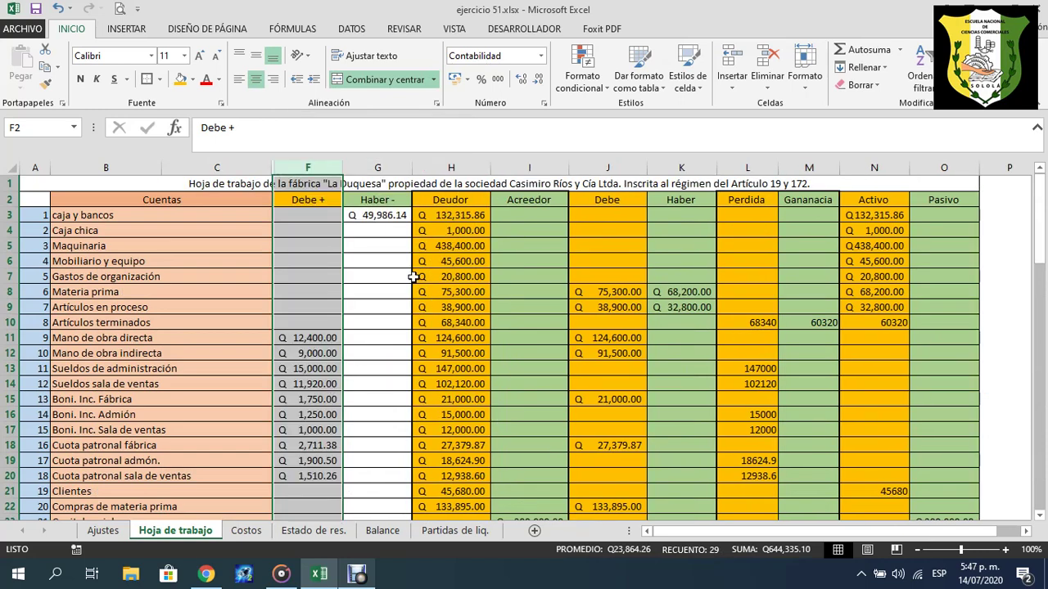
Check how the Deudor formula for caja y bancos combines the Debe + and Haber - columns.
left_click(380, 246)
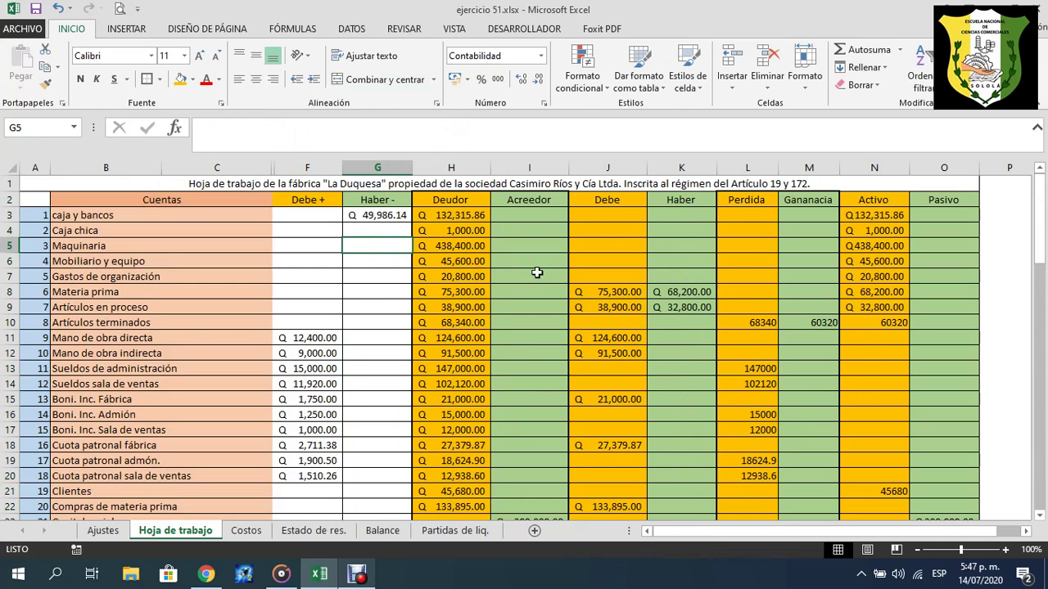
left_click(454, 214)
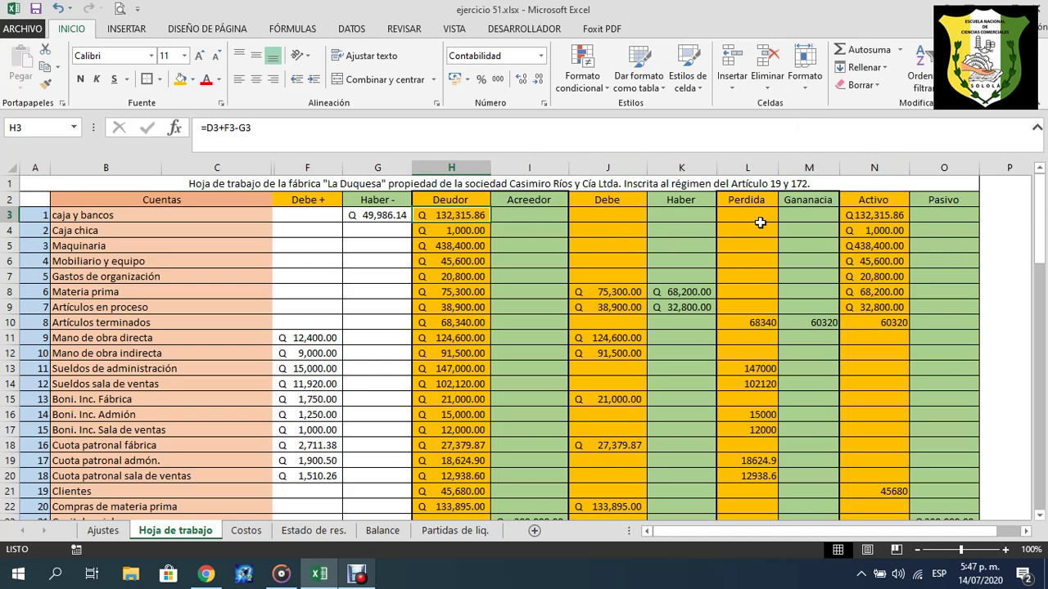
left_click(691, 415)
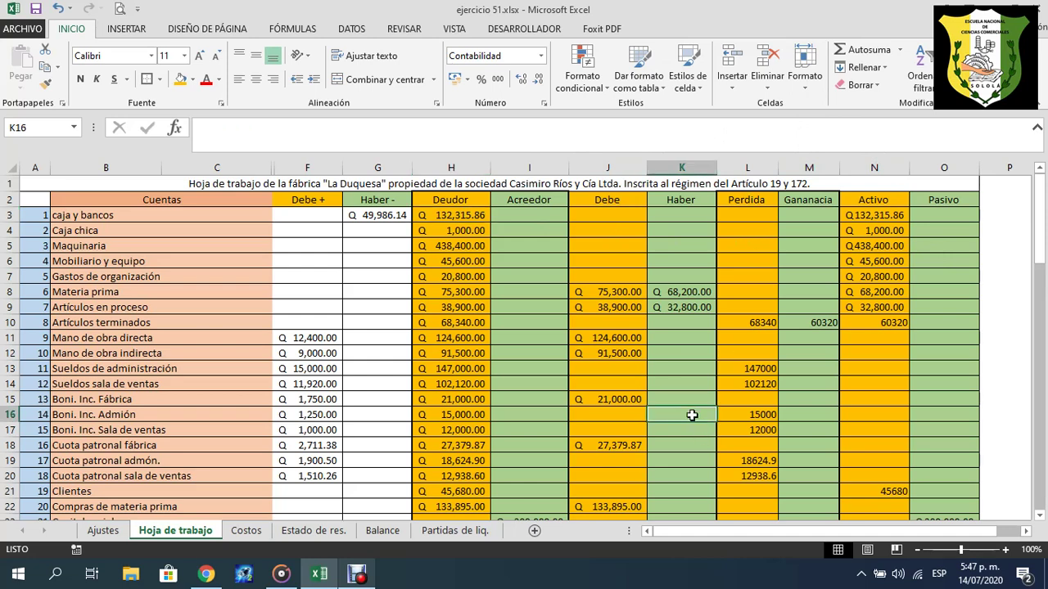